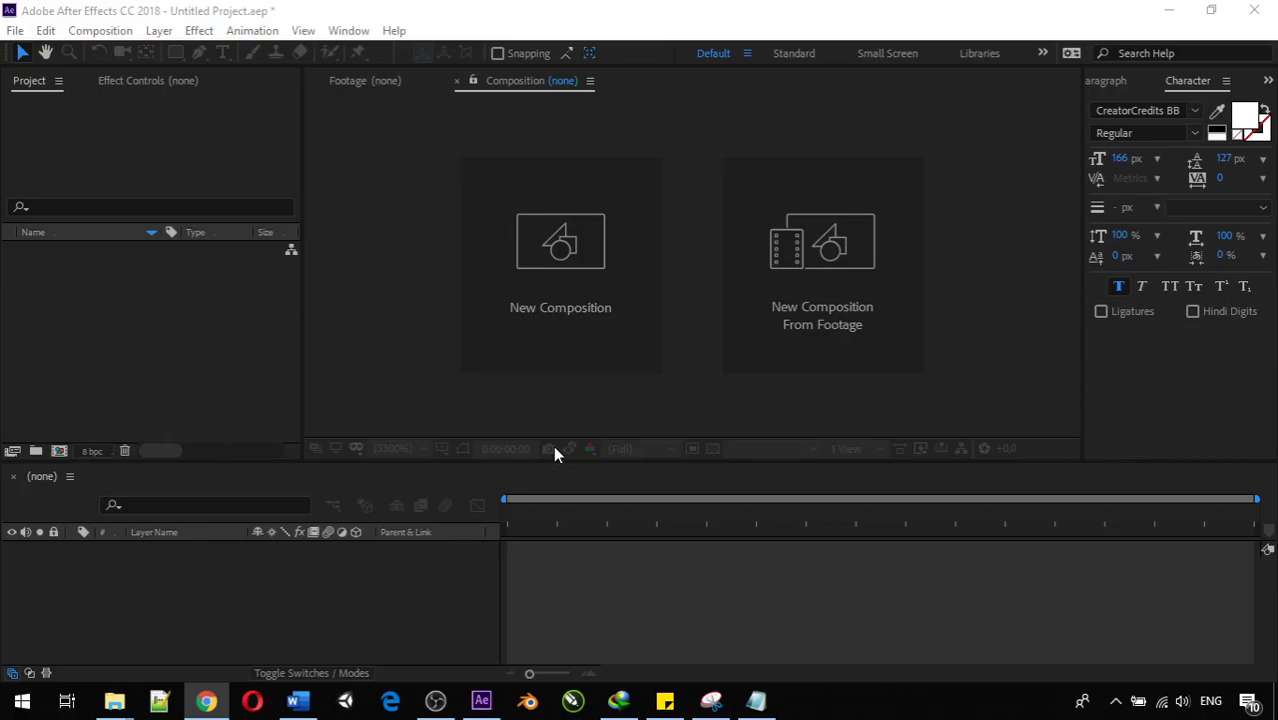
# Review the Notepad notes listing the analyzing and camera-solving stages of tracking
pyautogui.click(790, 365)
pyautogui.click(762, 700)
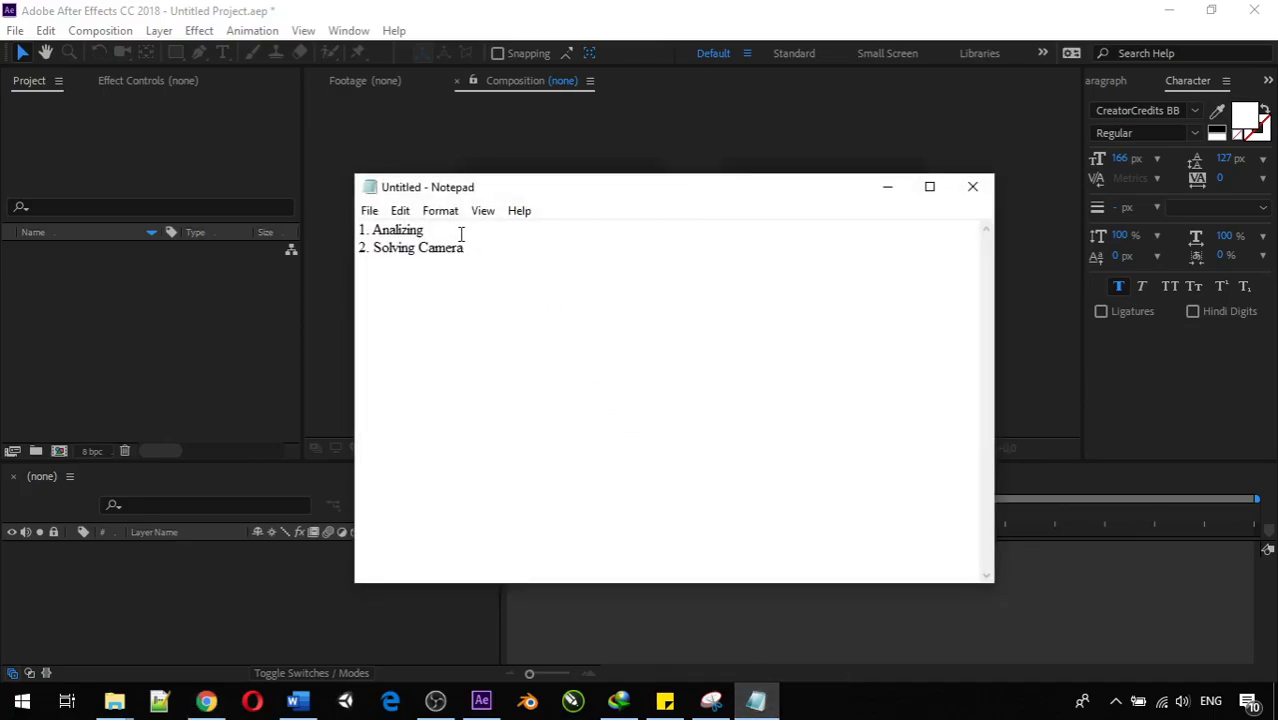
pyautogui.moveTo(483, 248); pyautogui.dragTo(356, 226)
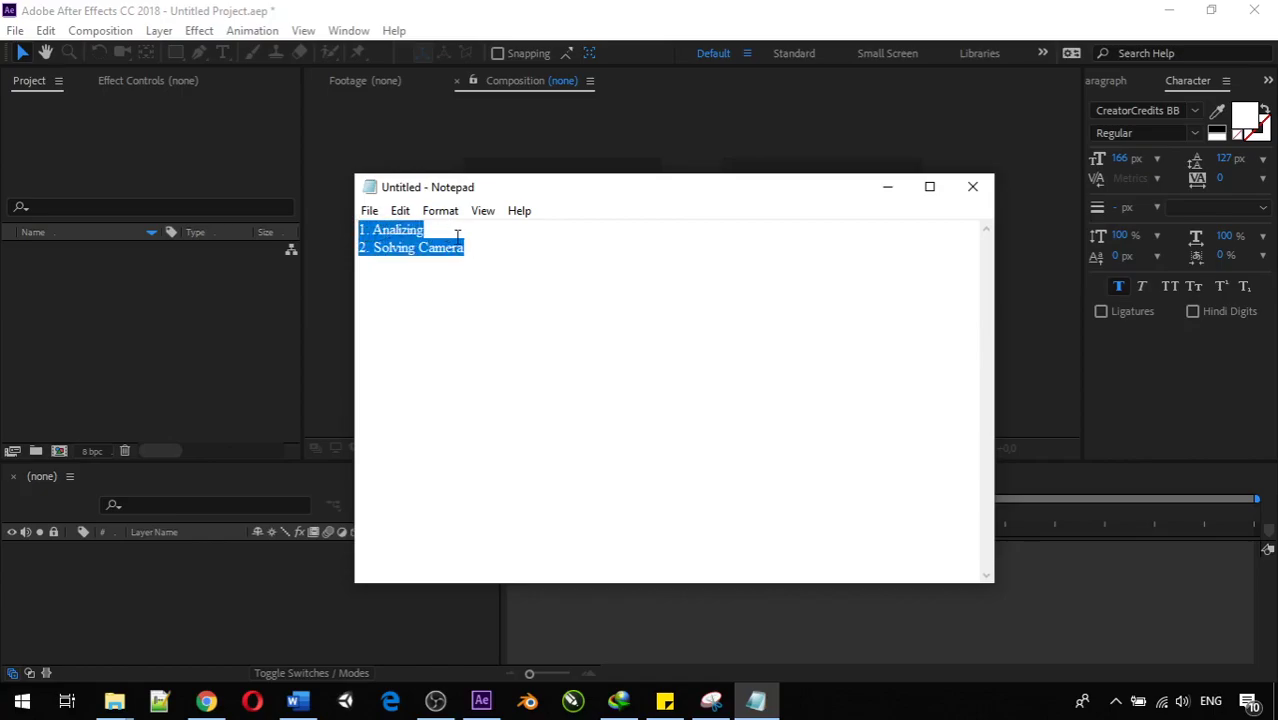
pyautogui.click(485, 248)
pyautogui.moveTo(424, 230); pyautogui.dragTo(357, 218)
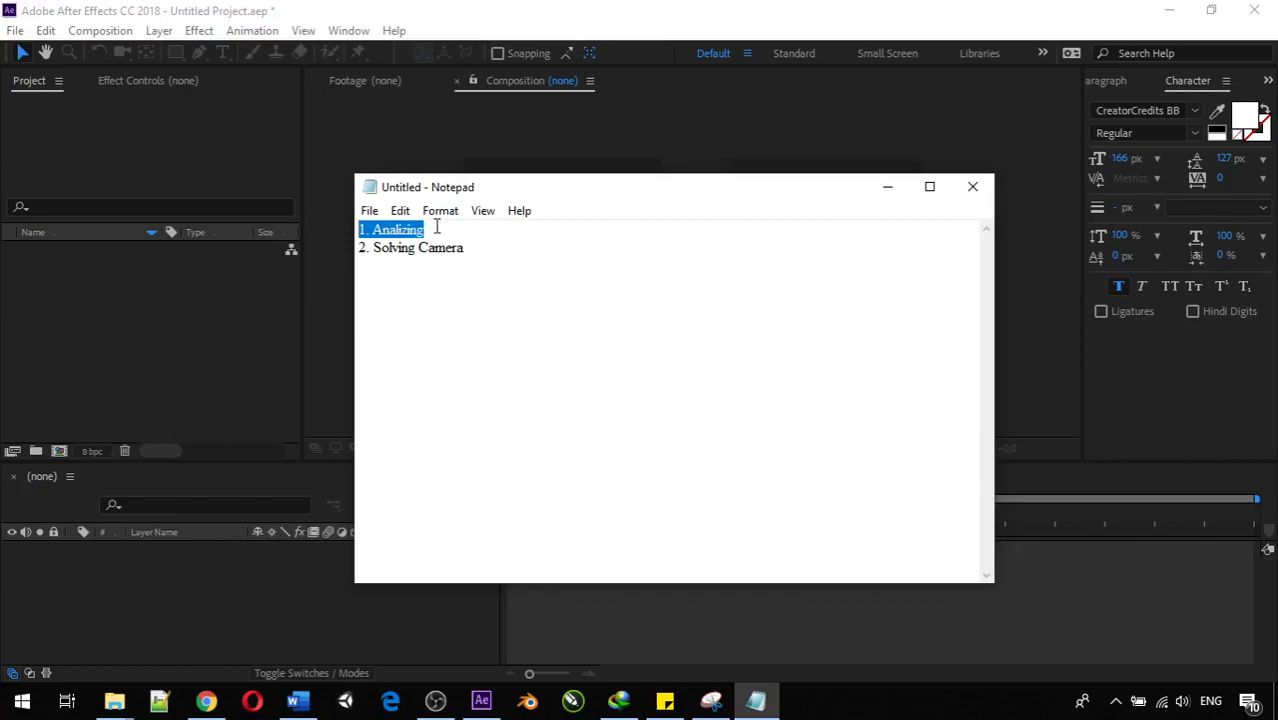
pyautogui.click(484, 248)
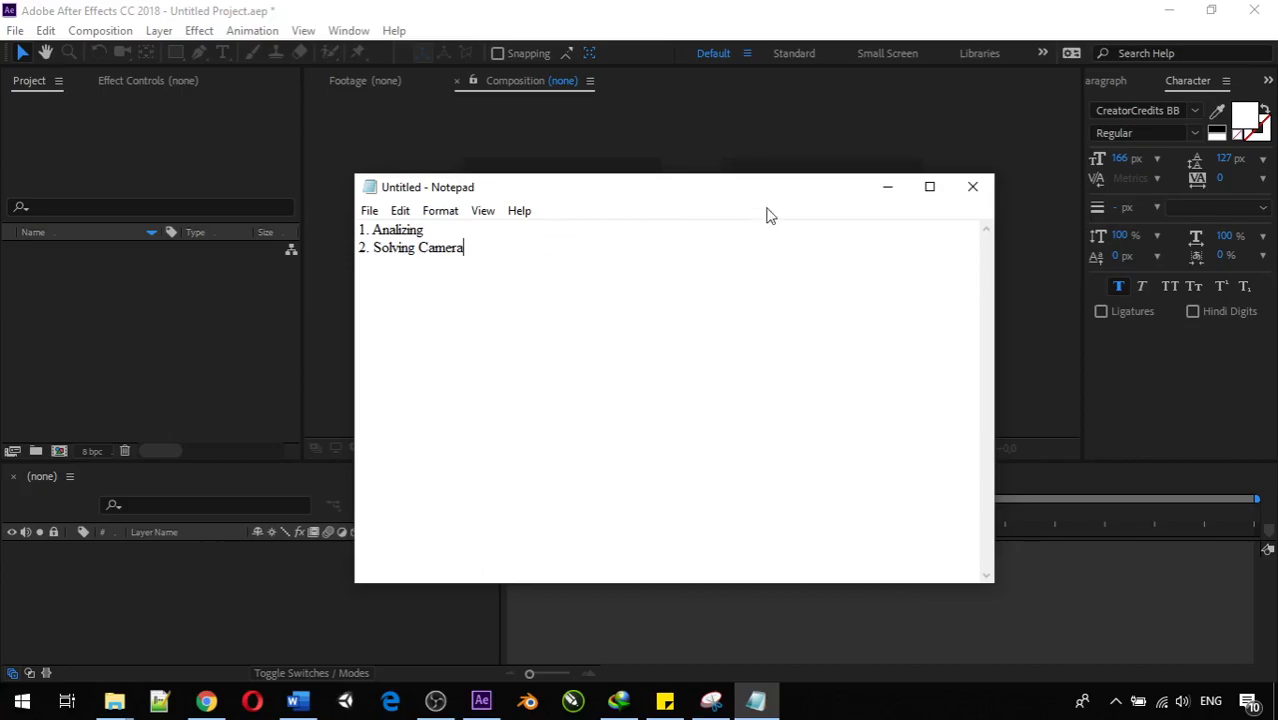
pyautogui.click(890, 187)
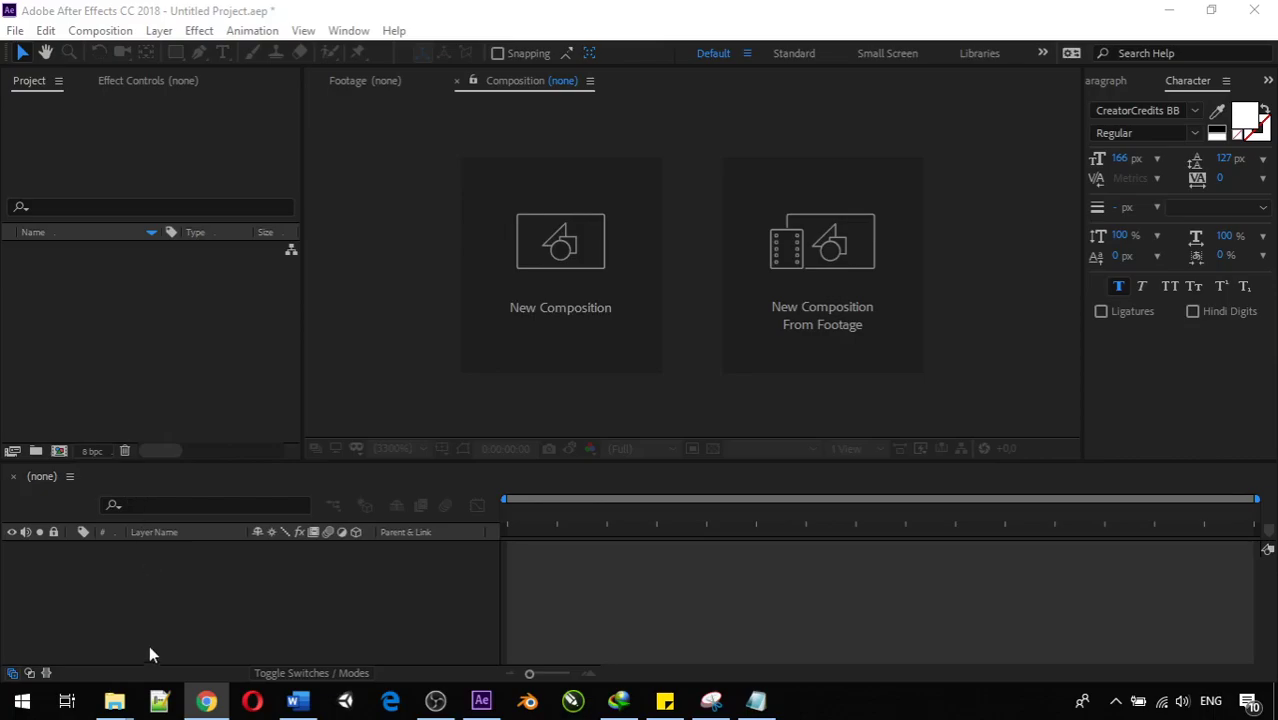
# Import drone-flying-over-the-river-water.mp4 from the Camera Tracking folder into the After Effects project
pyautogui.moveTo(125, 703)
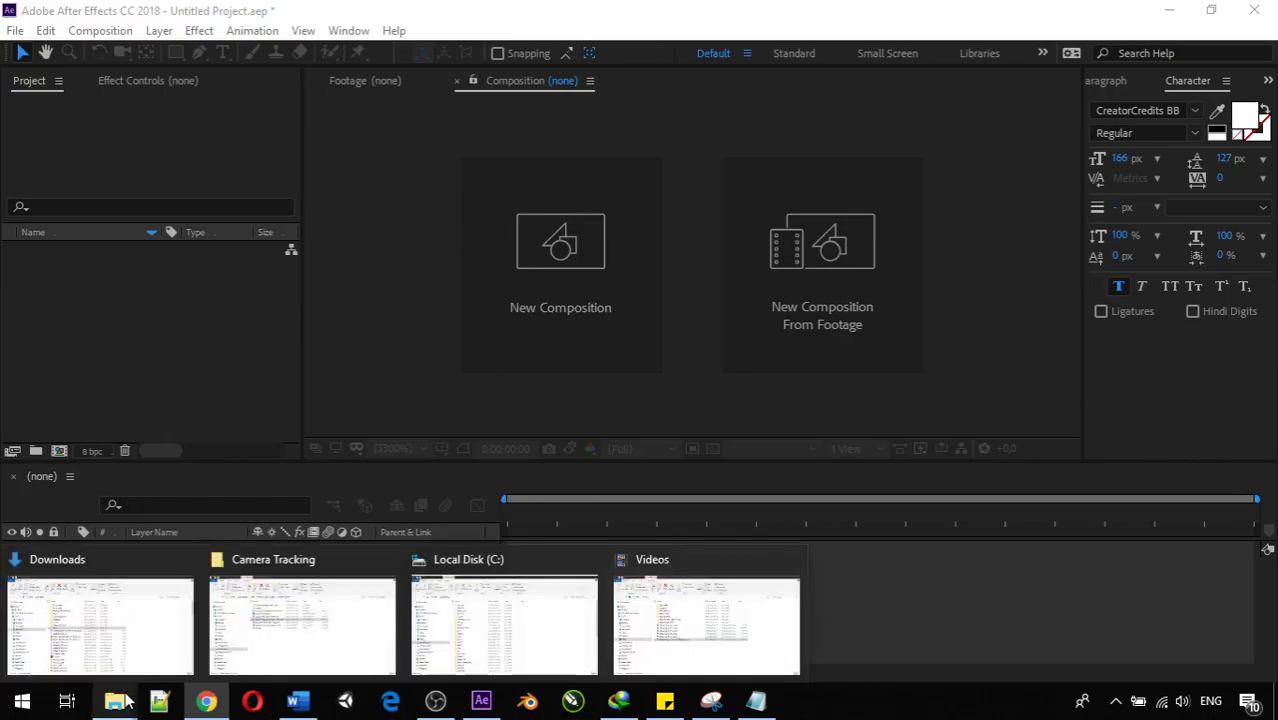
pyautogui.click(238, 635)
pyautogui.click(442, 488)
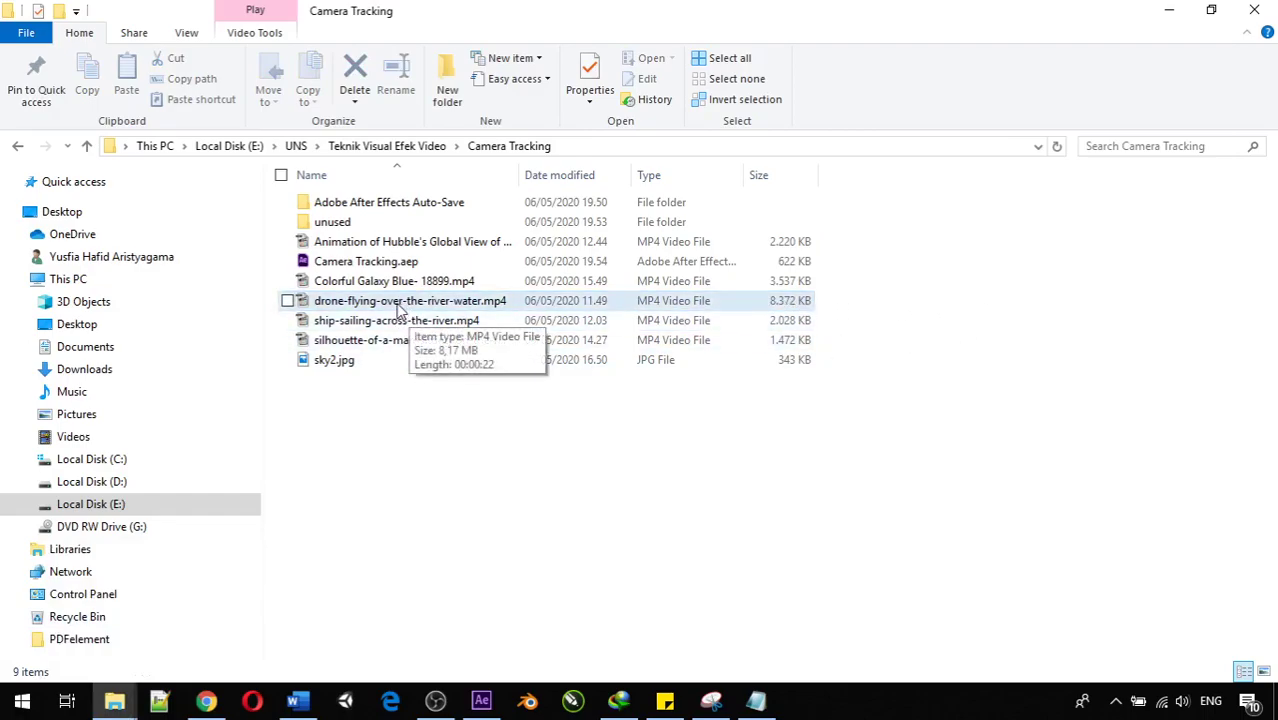
pyautogui.moveTo(400, 310); pyautogui.dragTo(194, 368)
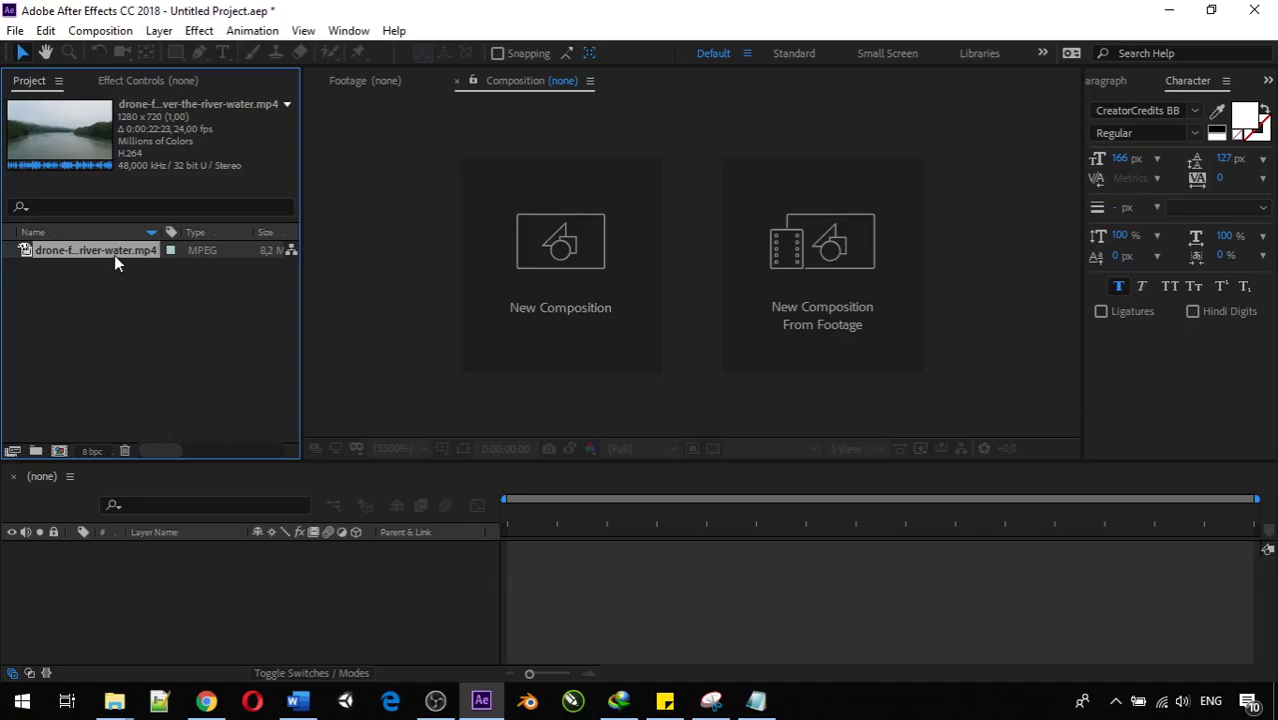
# Play drone-flying-over-the-river-water.mp4 from the Camera Tracking folder in the media player to preview its camera movement
pyautogui.moveTo(114, 700)
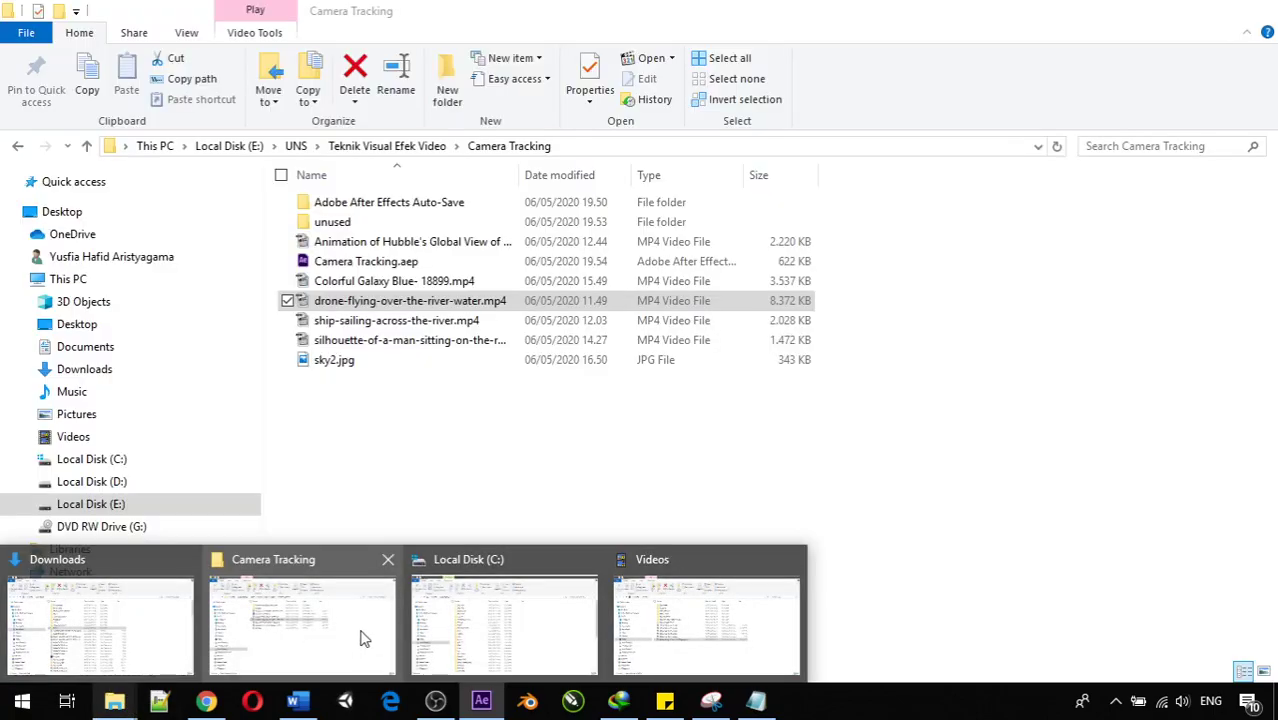
pyautogui.click(363, 637)
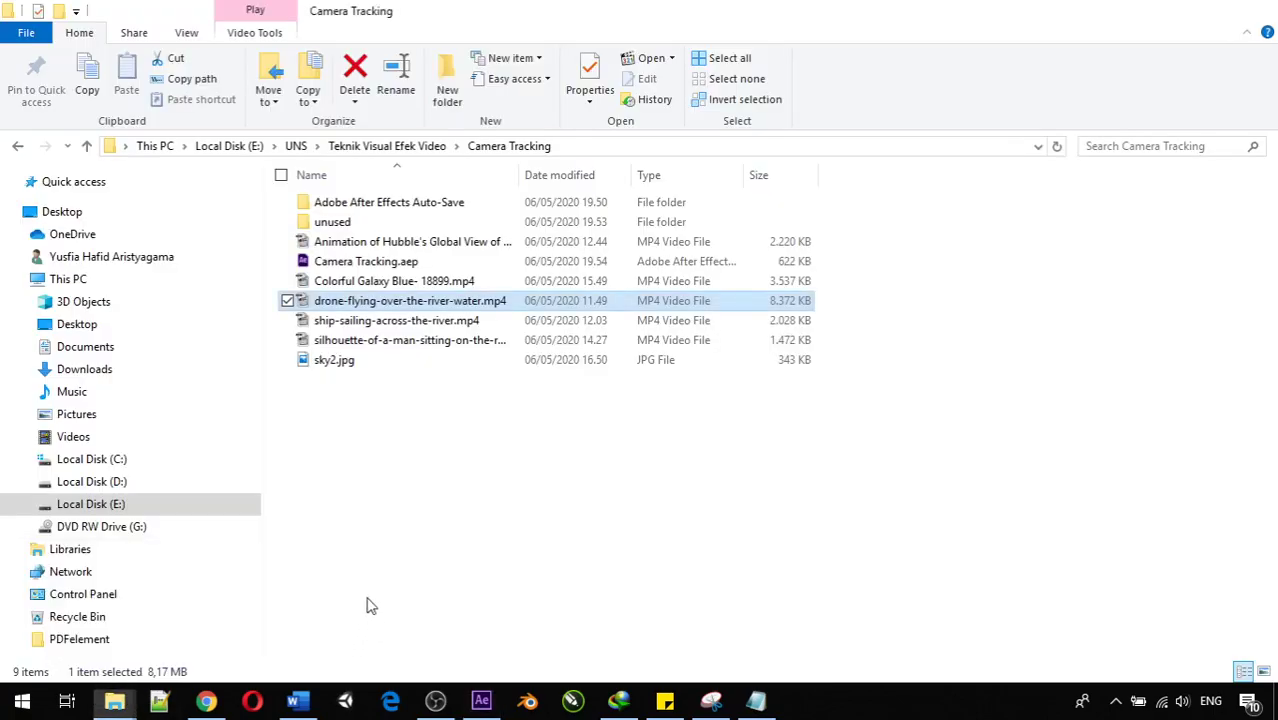
pyautogui.doubleClick(391, 304)
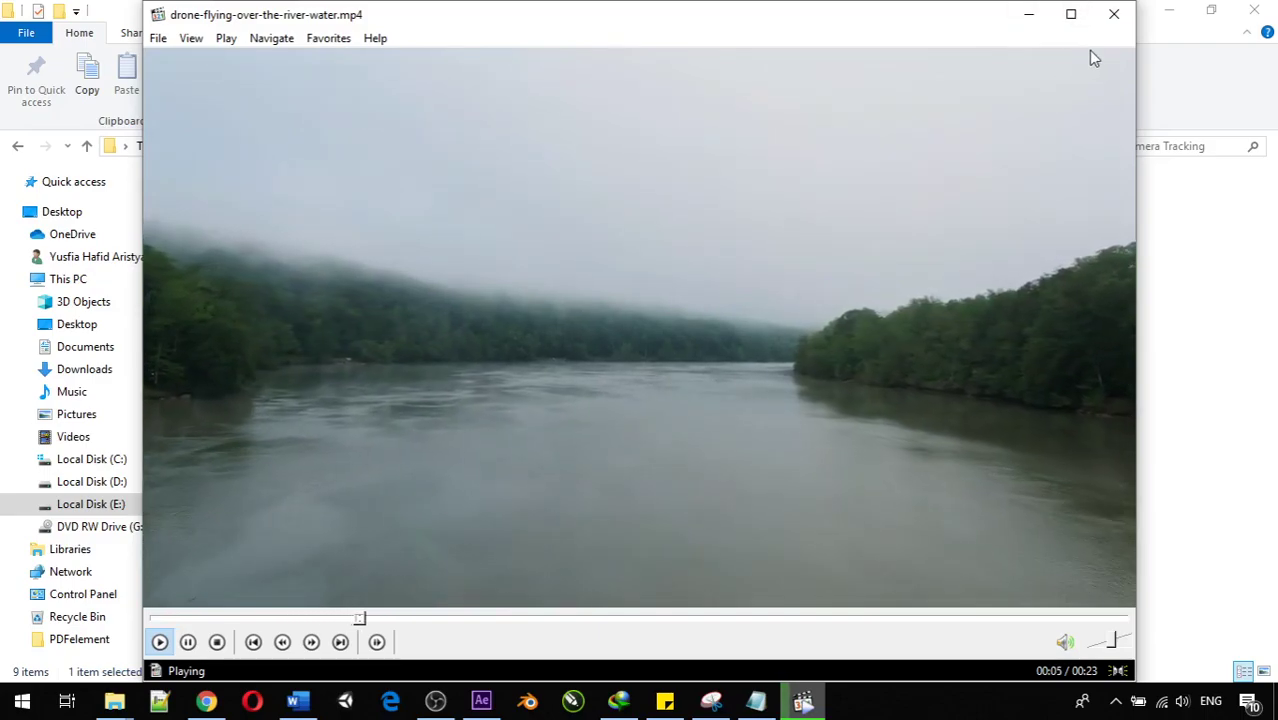
pyautogui.click(1118, 28)
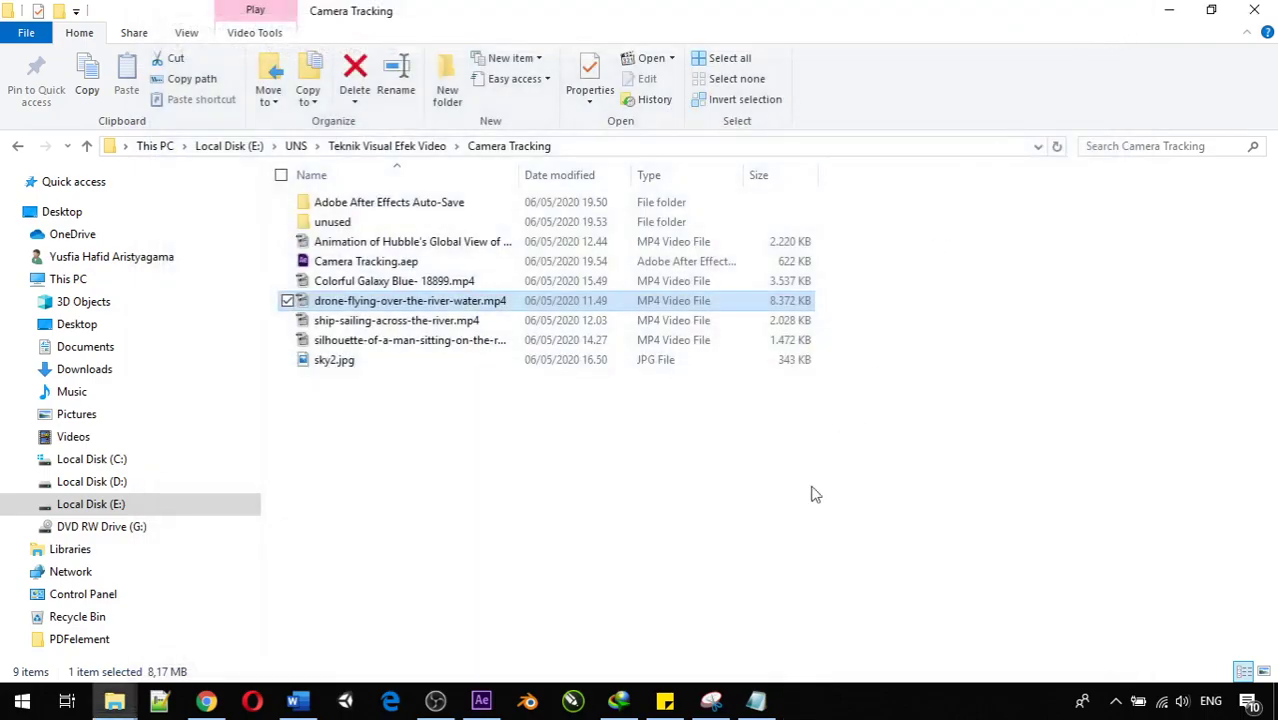
# Switch back to After Effects and create a composition from the drone-flying-over-the-river-water.mp4 footage
pyautogui.click(481, 700)
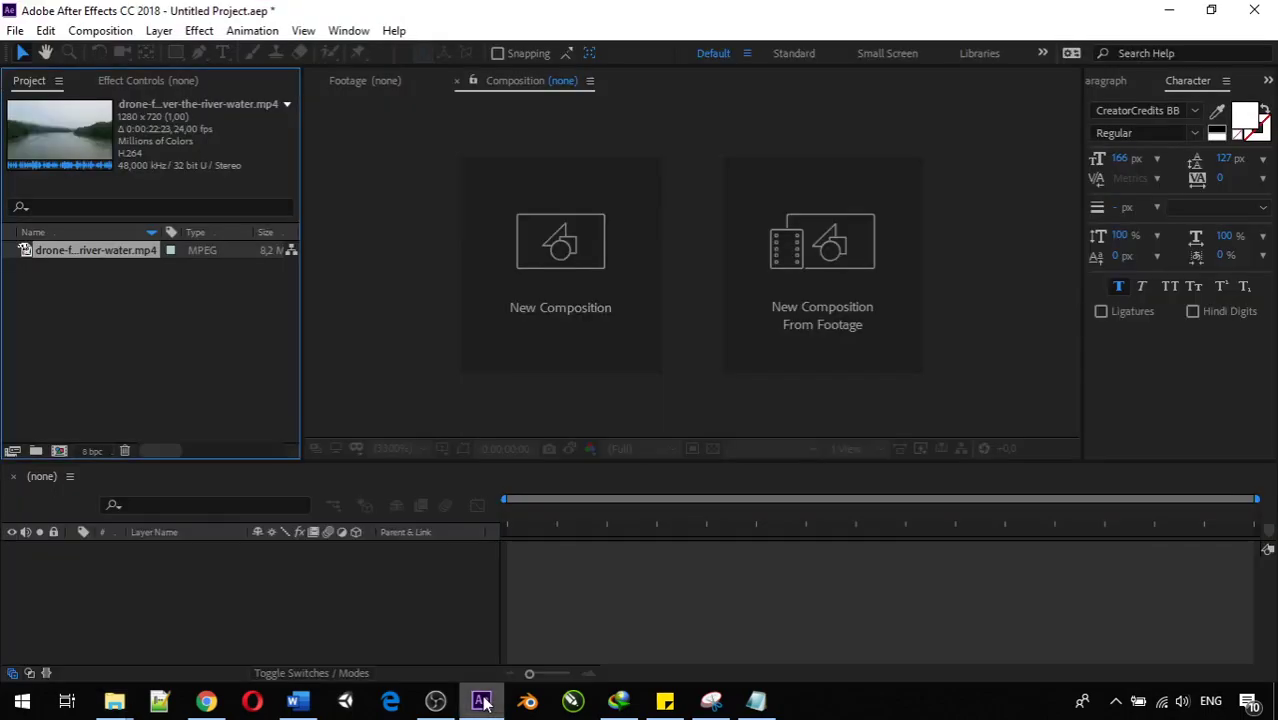
pyautogui.moveTo(97, 253); pyautogui.dragTo(147, 562)
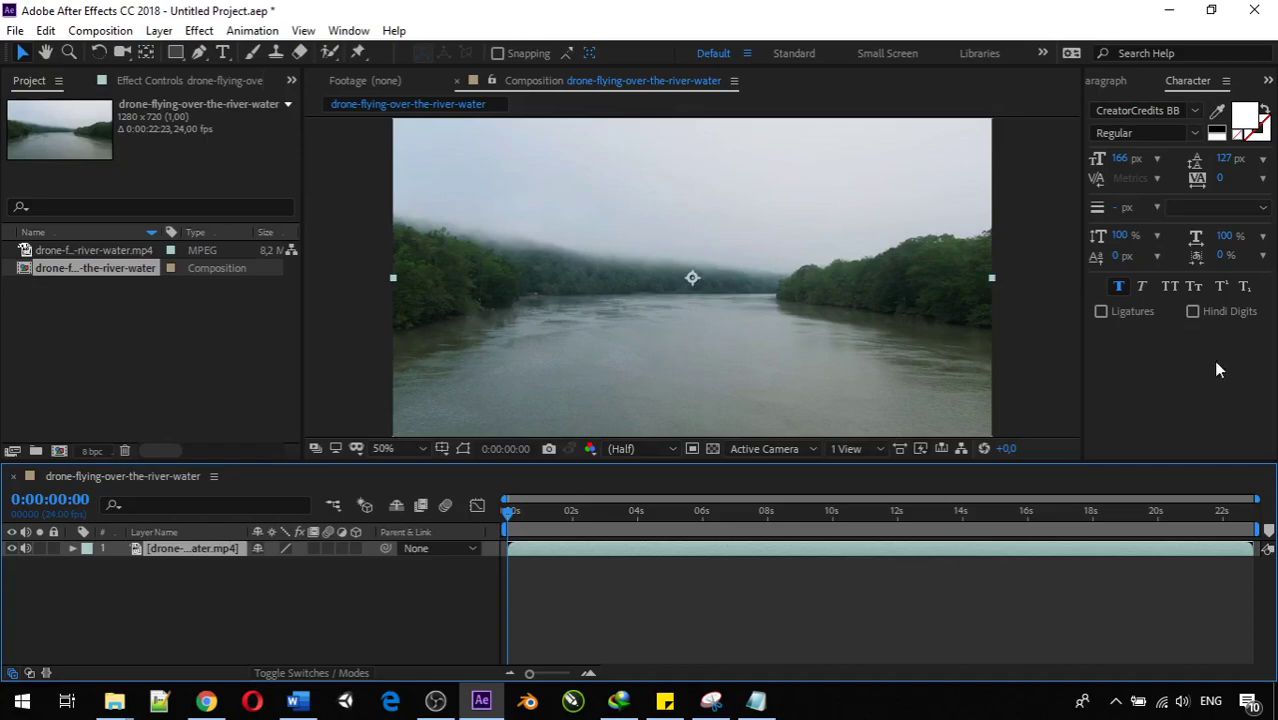
pyautogui.click(206, 700)
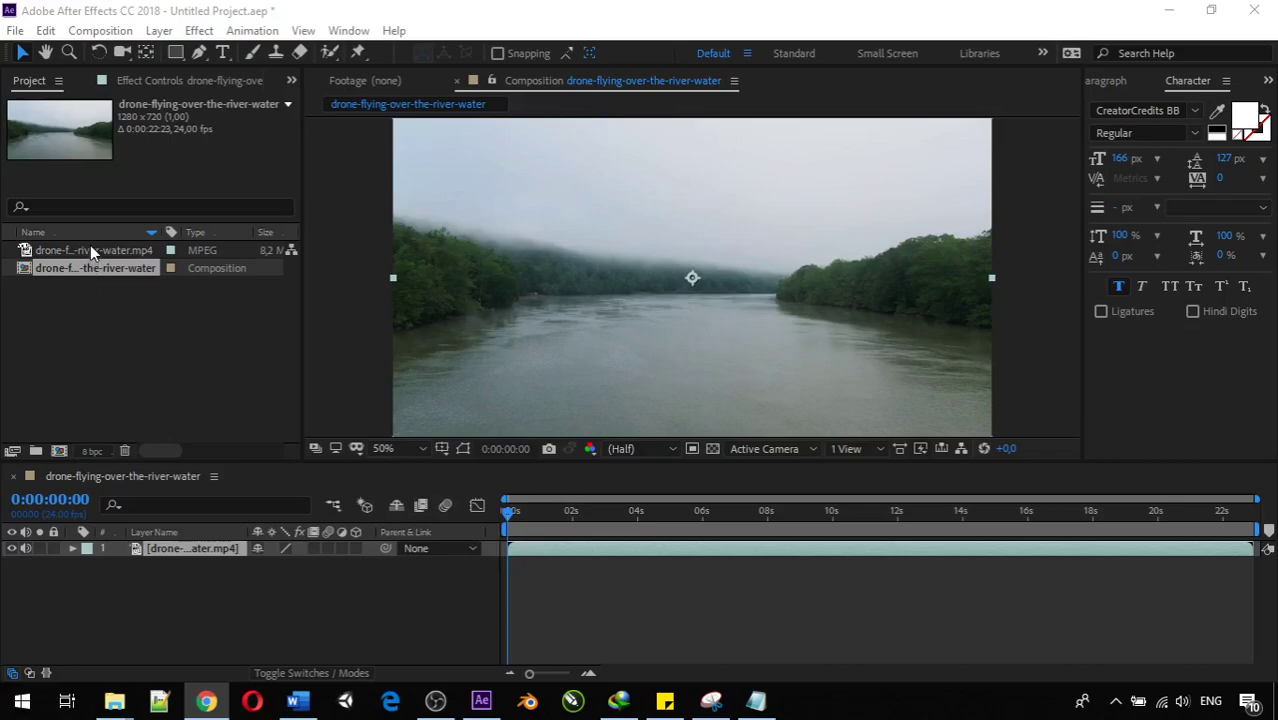
# Delete the full-length drone layer from the composition and open its source clip in the footage viewer
pyautogui.click(178, 552)
pyautogui.press('Delete')
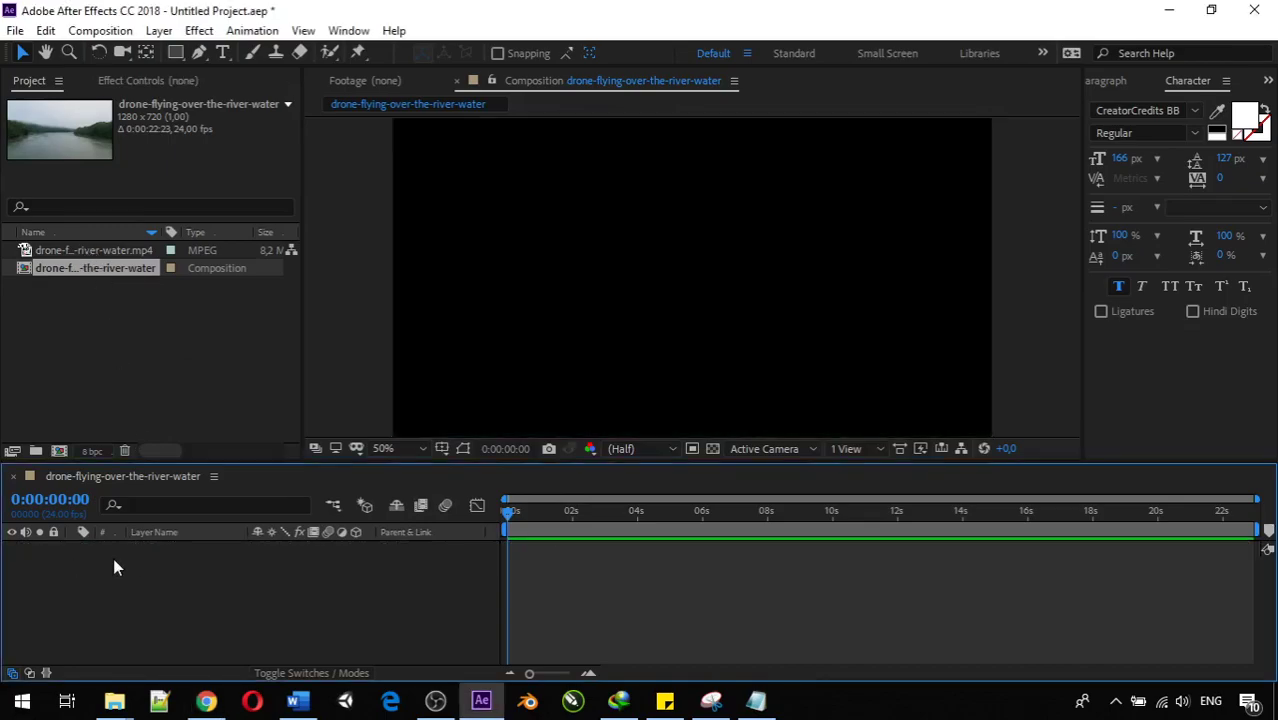
pyautogui.click(82, 249)
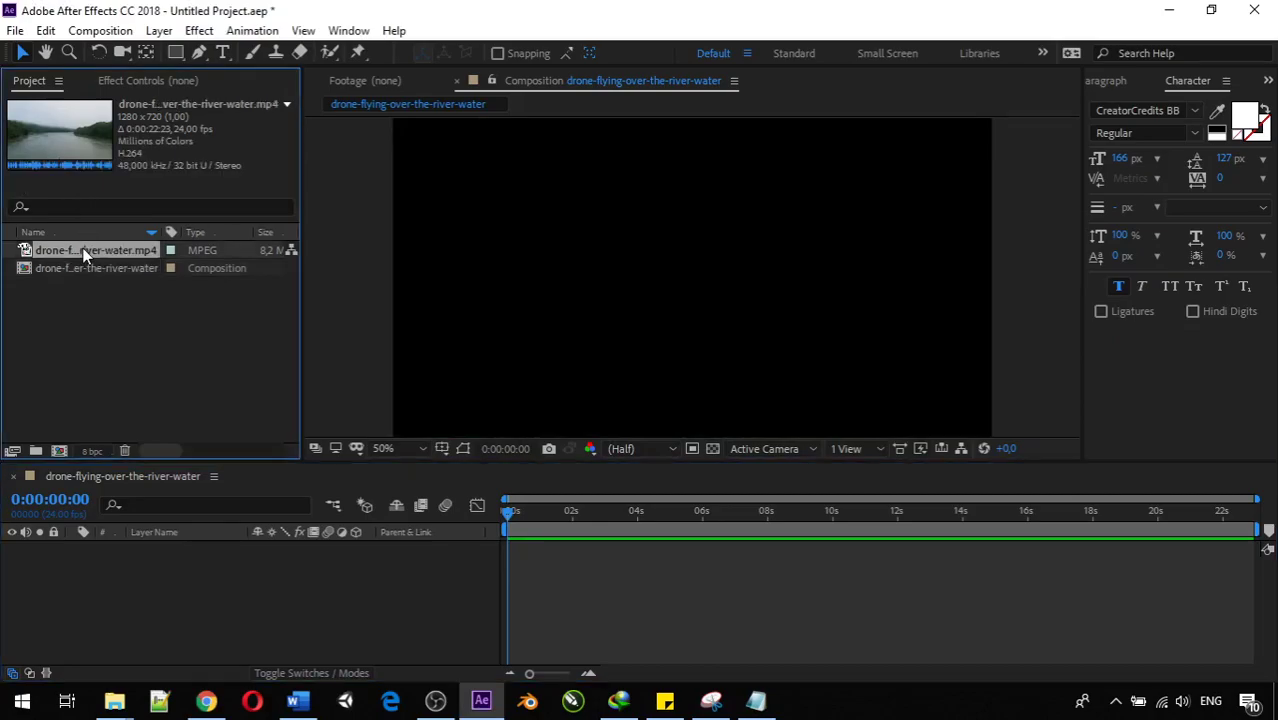
pyautogui.doubleClick(84, 252)
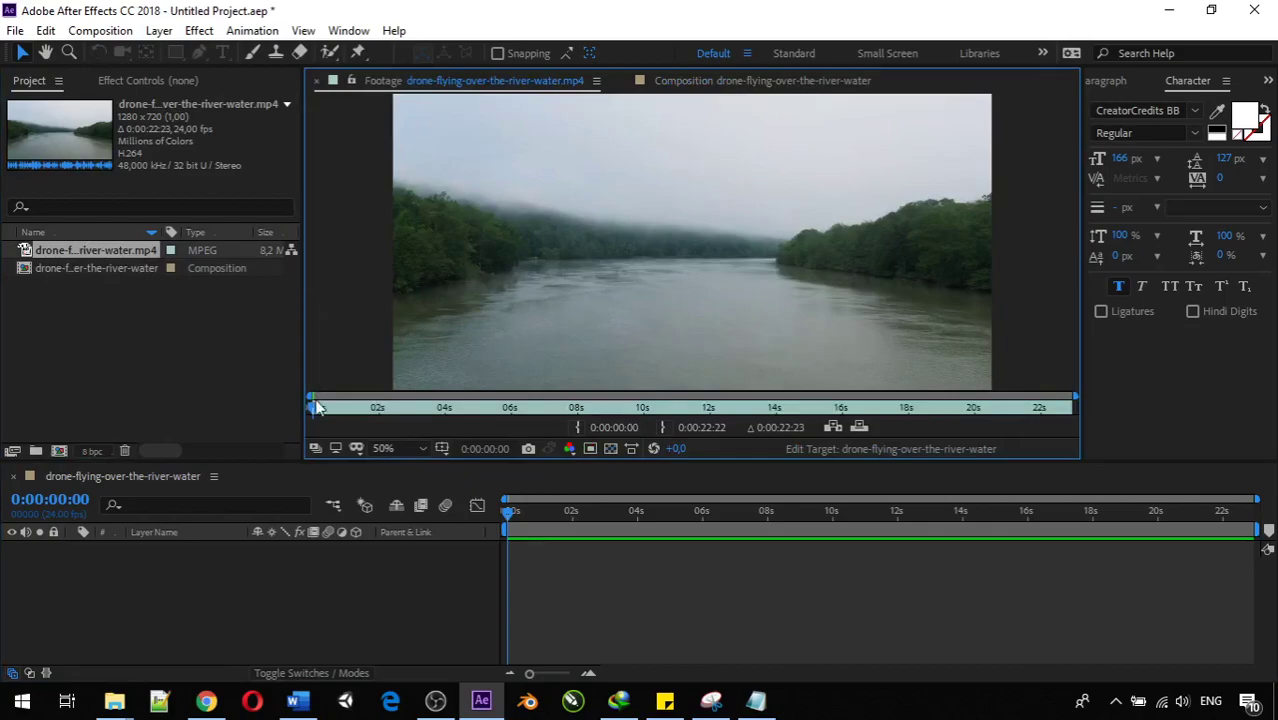
# Trim the source drone clip to an in point of 0:00:08:20 and an out point of 0:00:16:02
pyautogui.moveTo(314, 408); pyautogui.dragTo(605, 426)
pyautogui.click(576, 428)
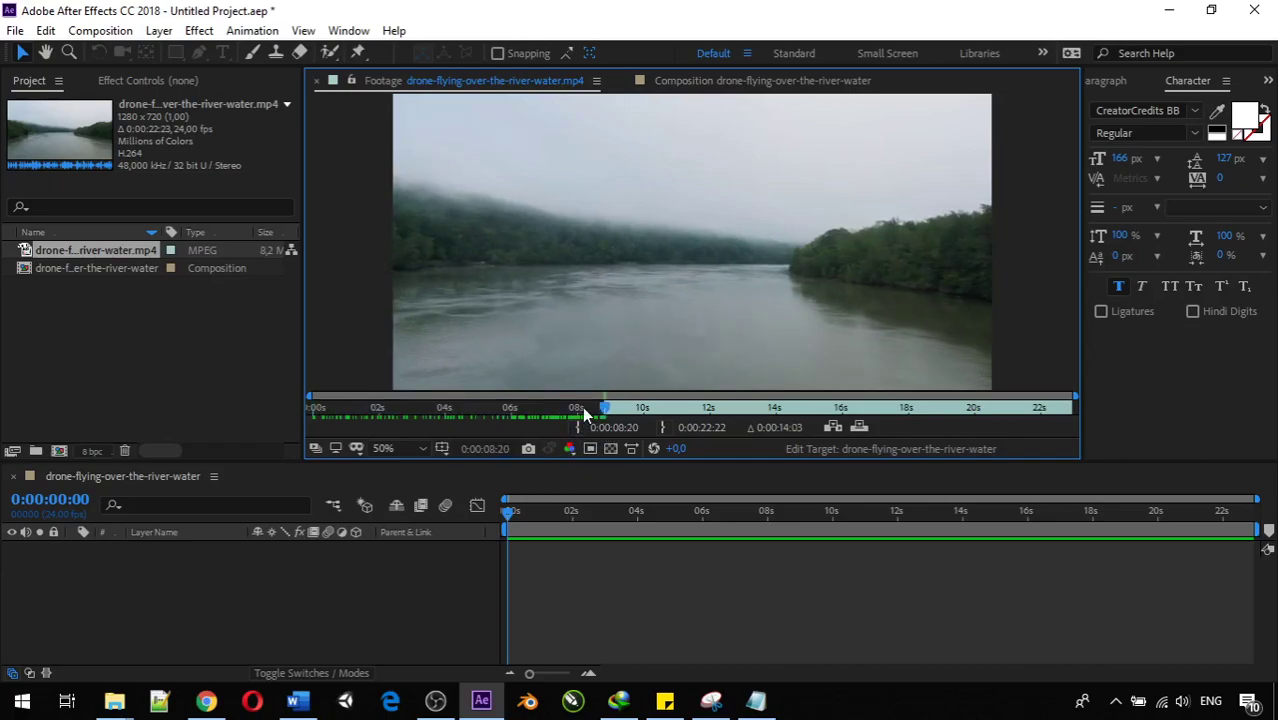
pyautogui.click(610, 407)
pyautogui.moveTo(623, 407); pyautogui.dragTo(848, 409)
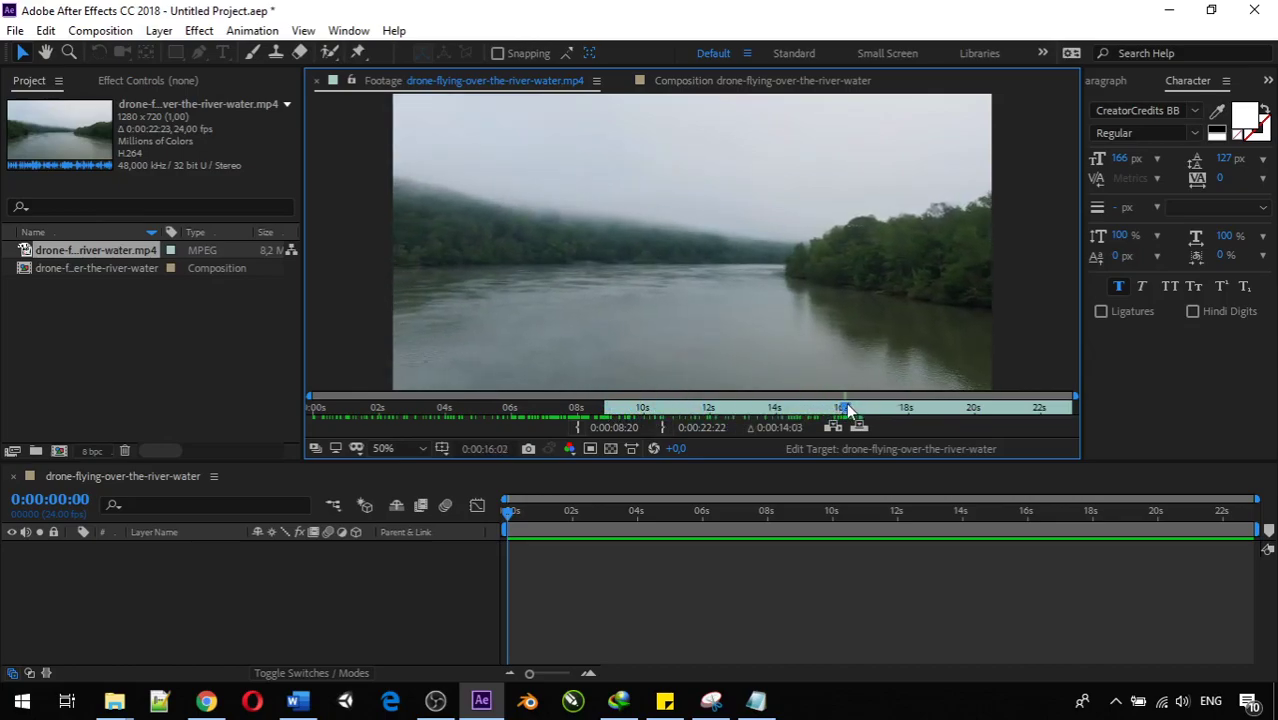
pyautogui.click(663, 427)
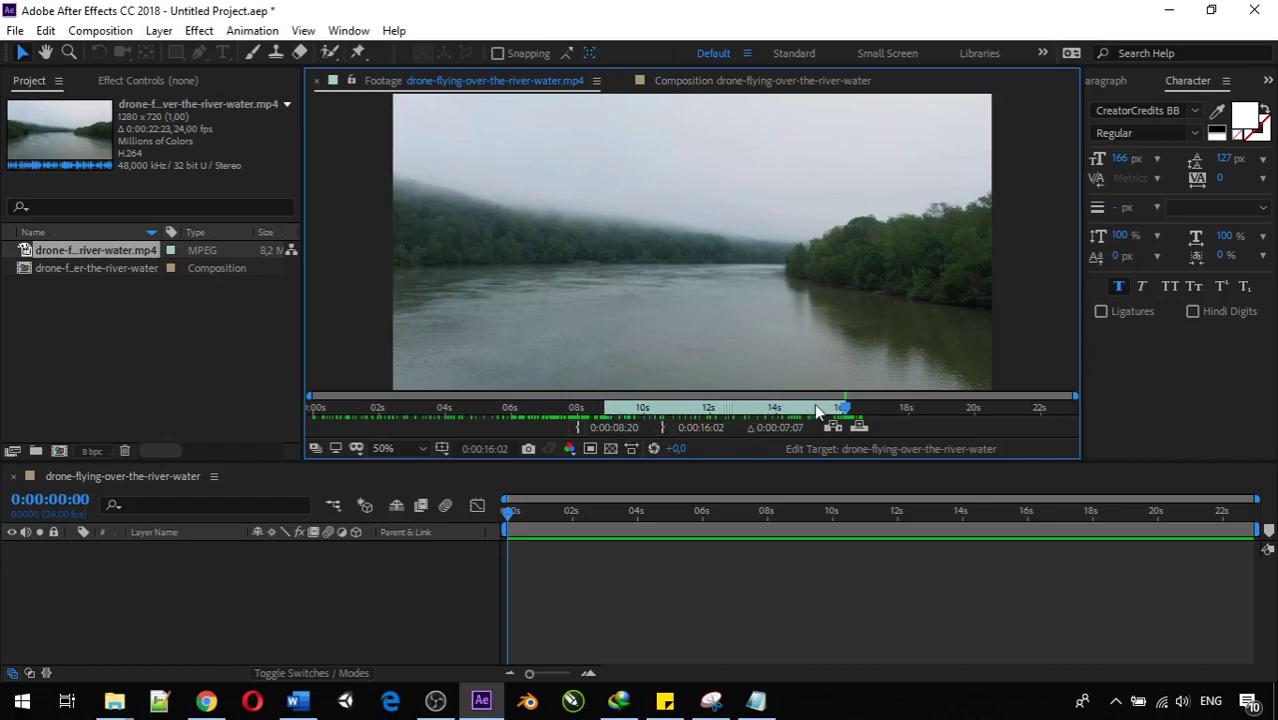
pyautogui.moveTo(845, 410); pyautogui.dragTo(606, 414)
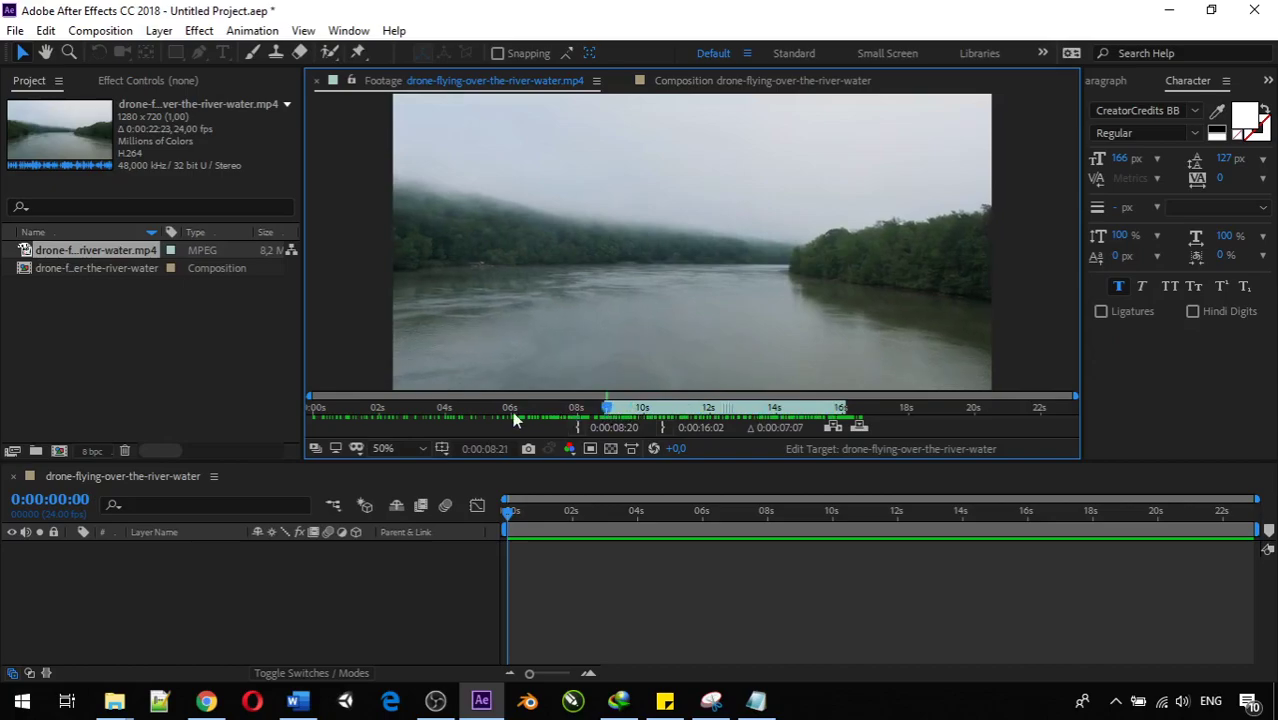
# Add the trimmed drone clip to the composition's timeline and shorten the work area to the clip's end
pyautogui.moveTo(68, 256); pyautogui.dragTo(72, 547)
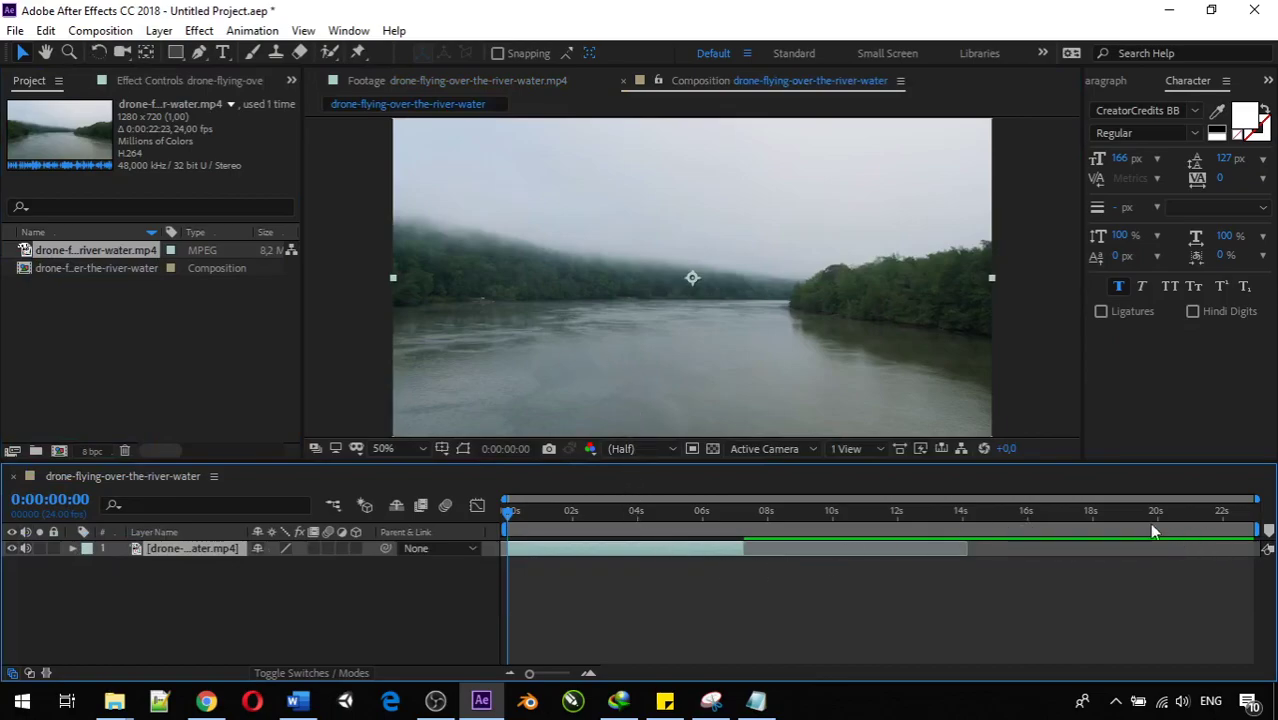
pyautogui.moveTo(756, 524); pyautogui.dragTo(722, 514)
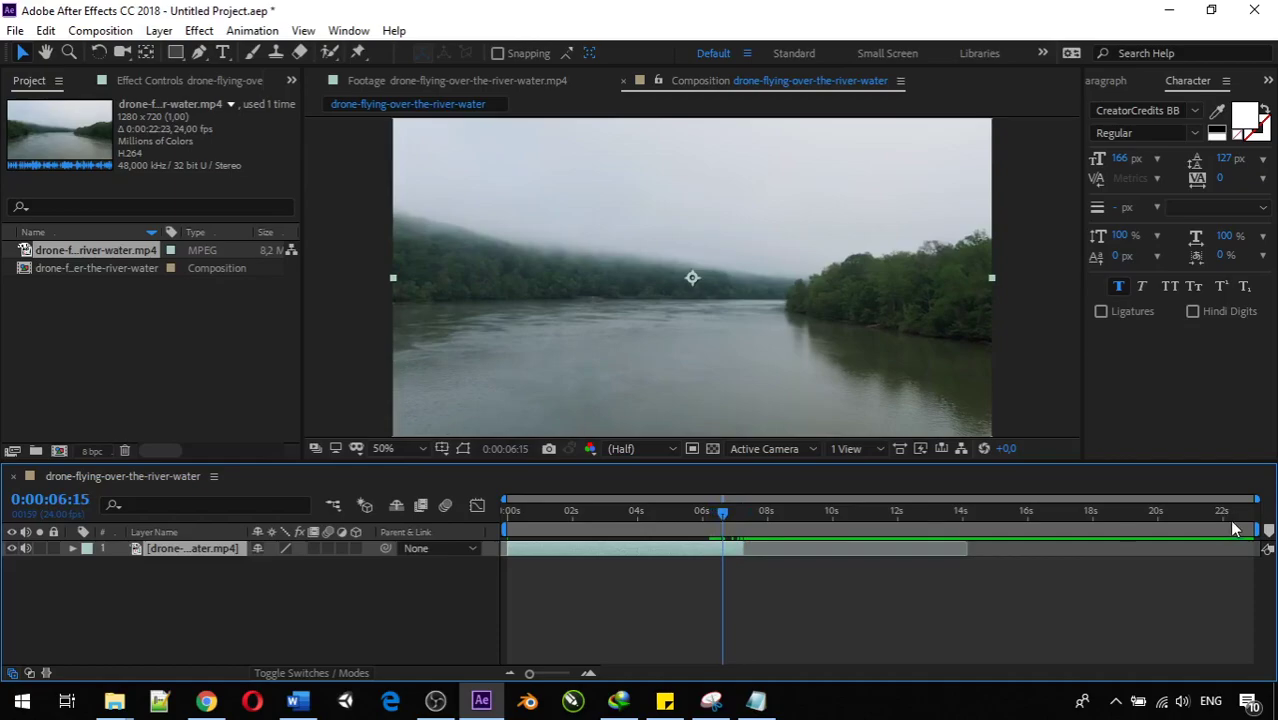
pyautogui.moveTo(1258, 528); pyautogui.dragTo(745, 522)
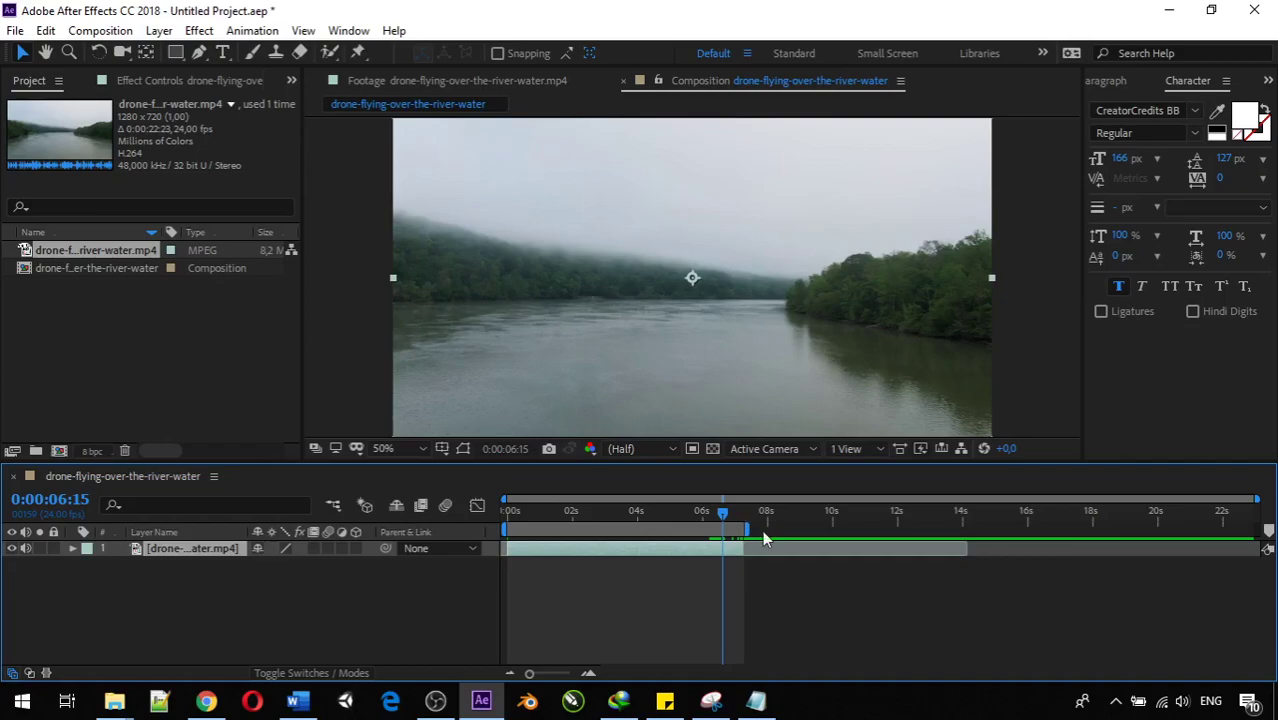
pyautogui.click(210, 602)
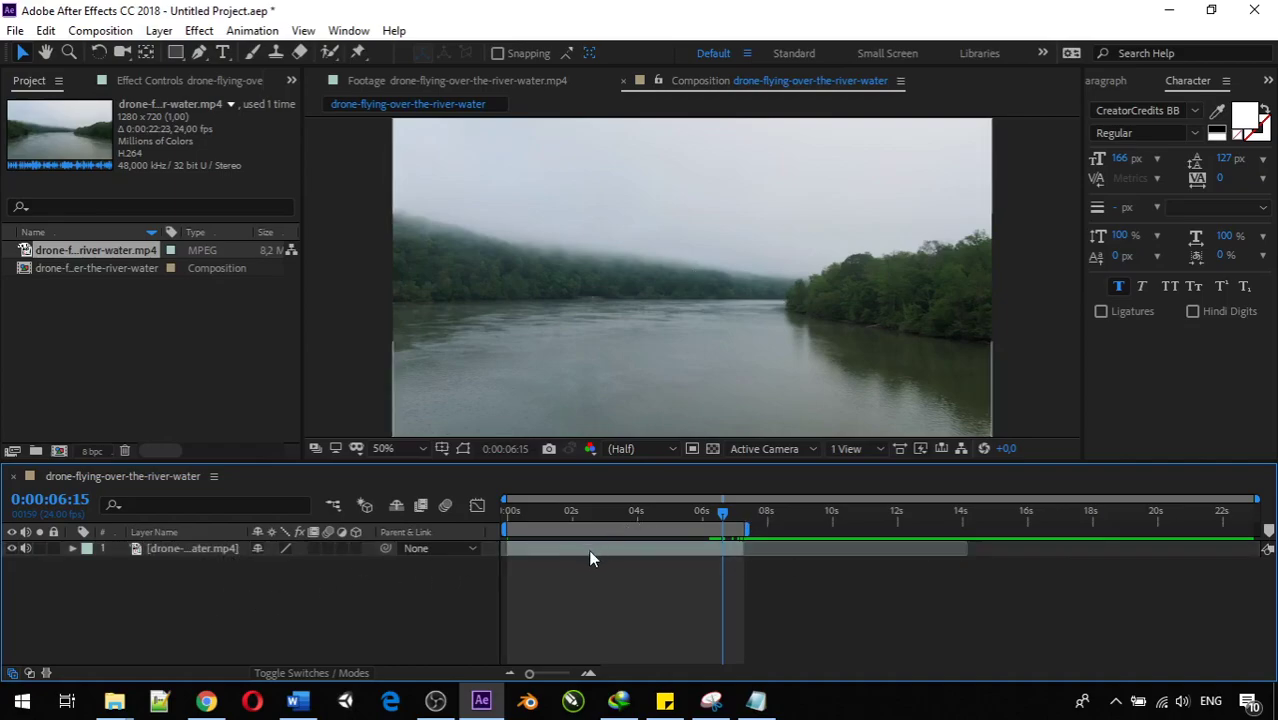
# Select the drone footage layer and bring up the Tracker controls
pyautogui.click(171, 551)
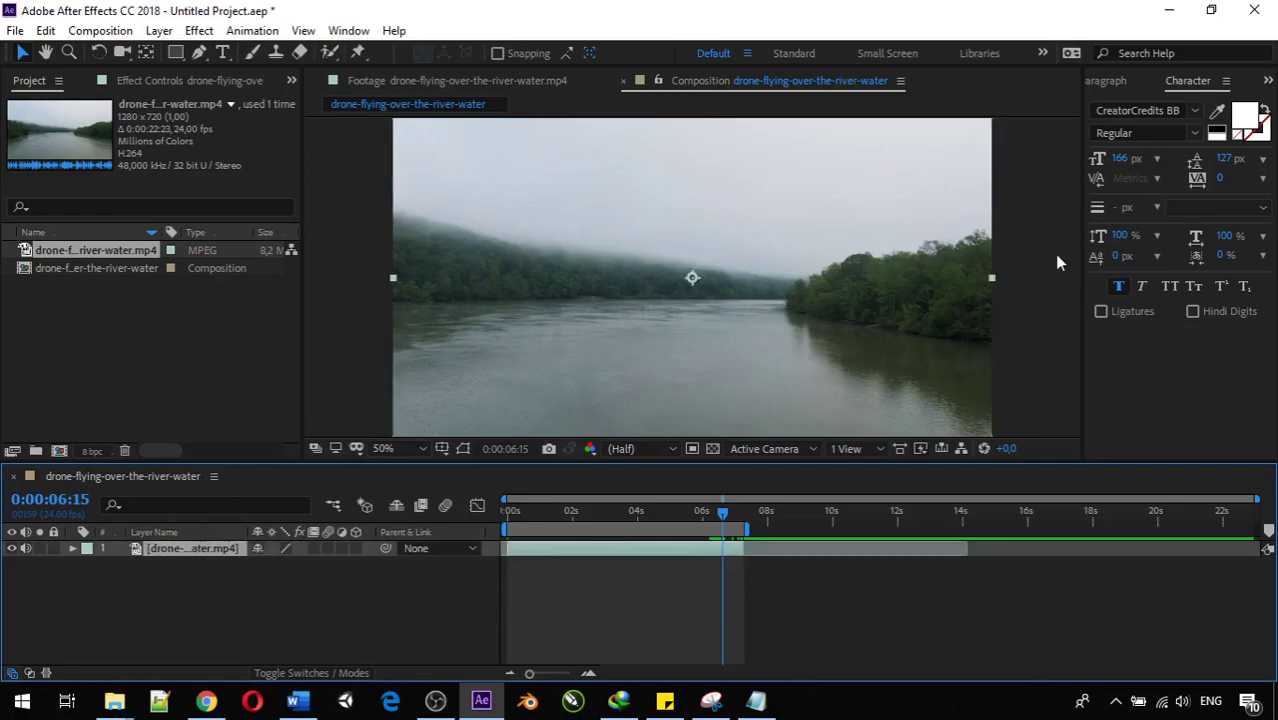
pyautogui.scroll(1, 1123, 88)
pyautogui.scroll(-1, 1123, 89)
pyautogui.scroll(2, 1121, 89)
pyautogui.scroll(1, 1121, 89)
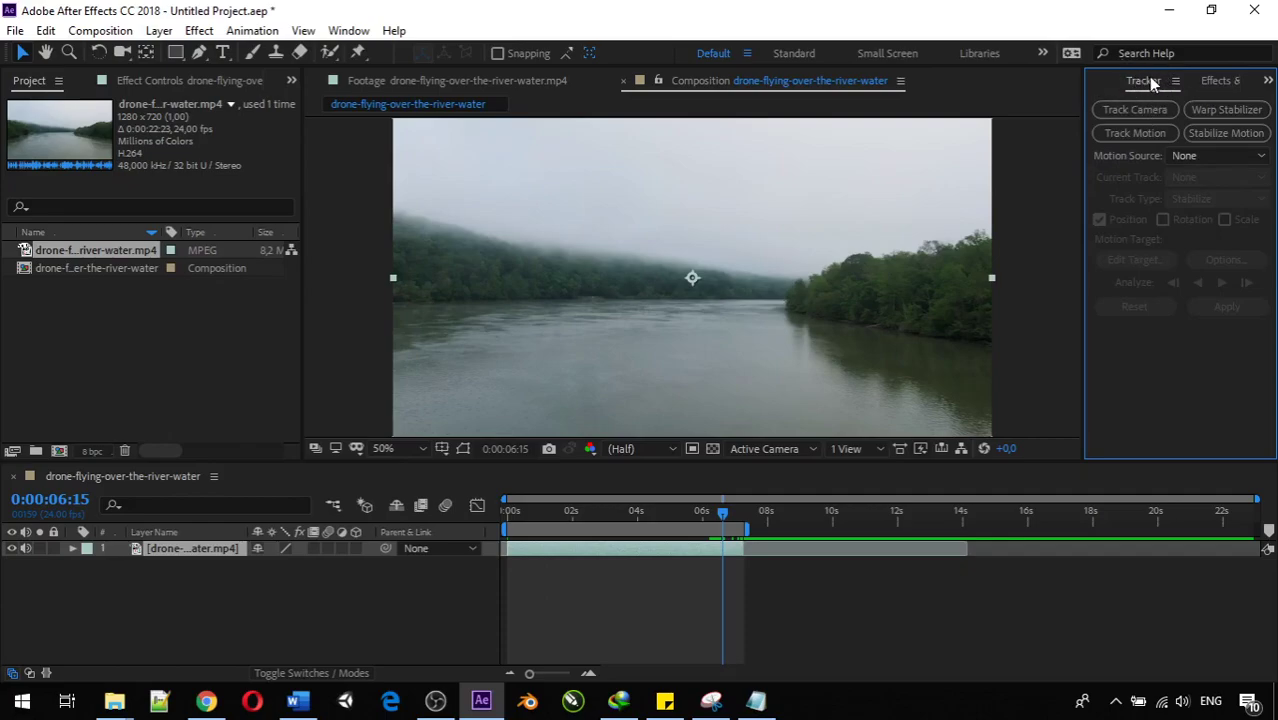
pyautogui.scroll(2, 1152, 82)
pyautogui.scroll(-2, 1152, 82)
pyautogui.scroll(1, 1150, 84)
pyautogui.scroll(-1, 1150, 86)
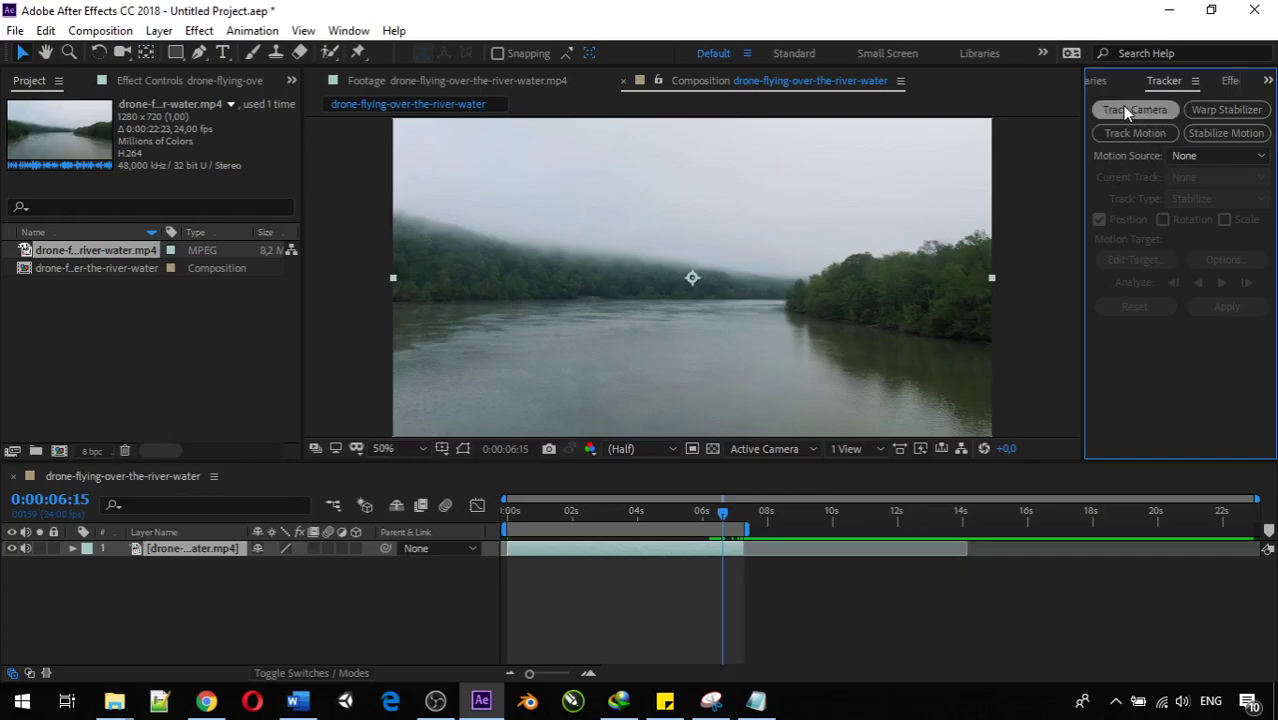
# Run Track Camera on the drone footage layer and move the current time to 0:00:07:05
pyautogui.click(167, 557)
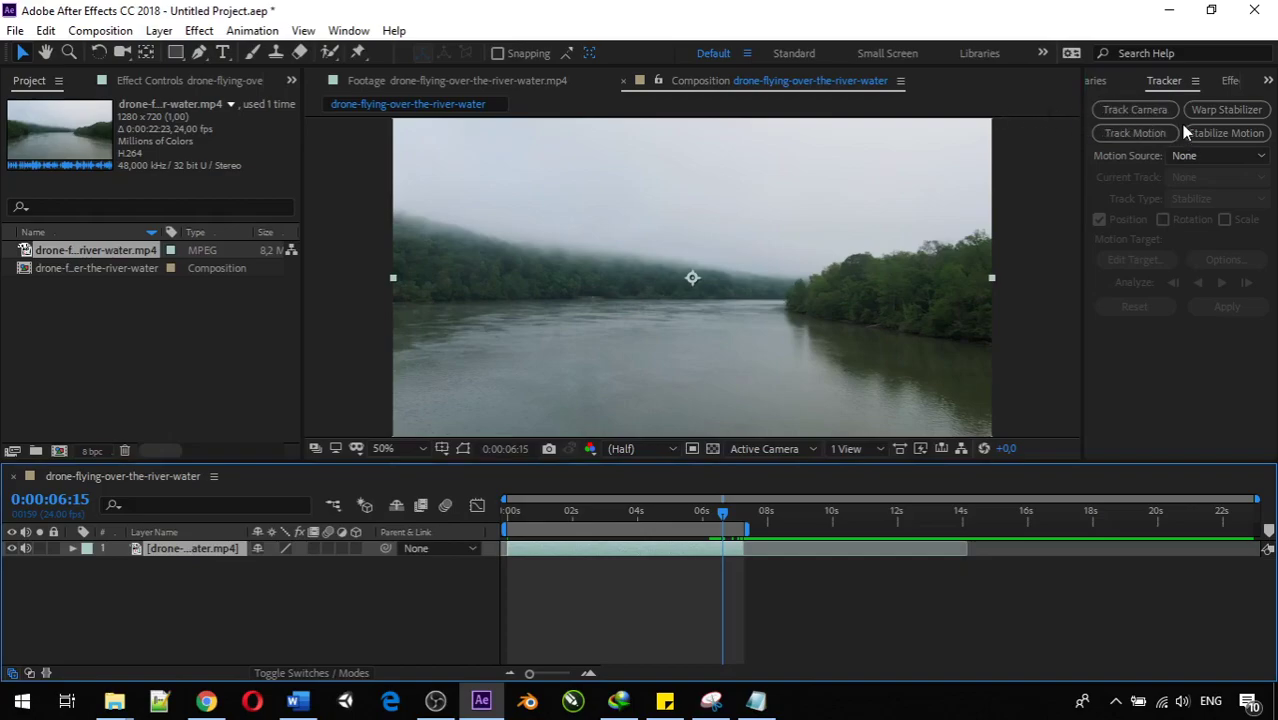
pyautogui.click(346, 31)
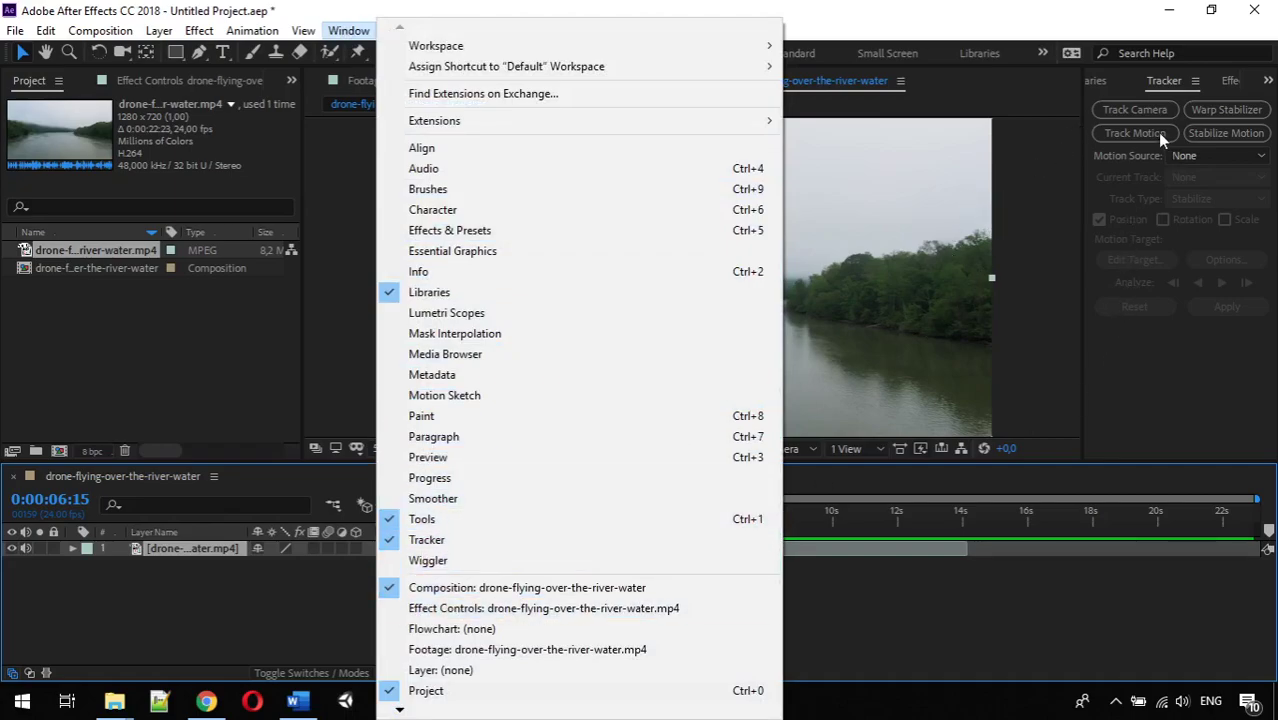
pyautogui.click(1144, 382)
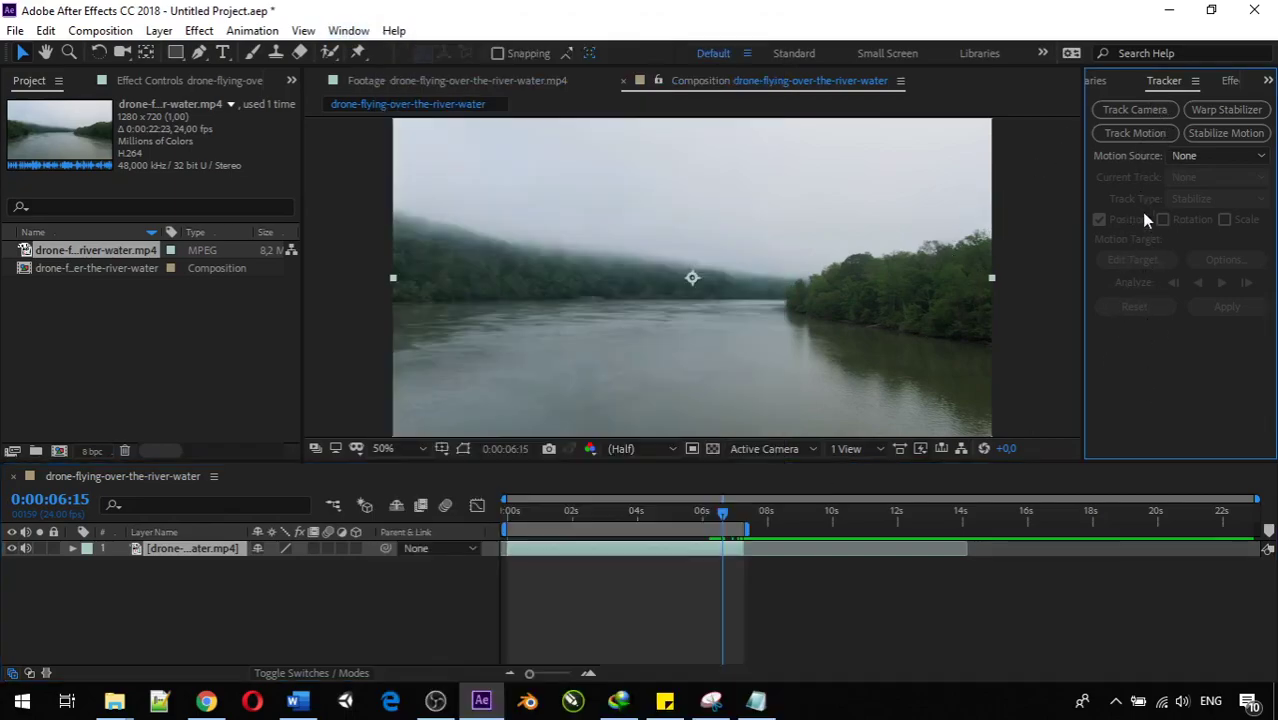
pyautogui.click(1130, 112)
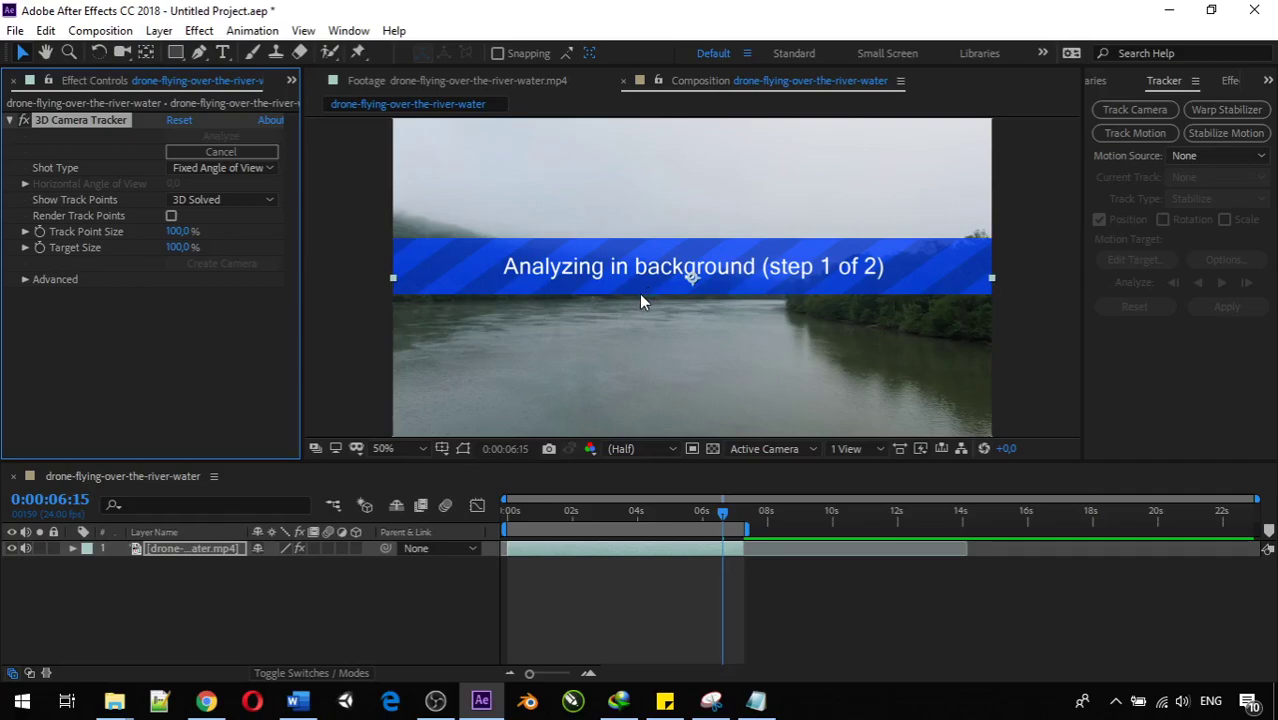
pyautogui.moveTo(720, 510)
pyautogui.mouseDown()
pyautogui.moveTo(590, 533)
pyautogui.moveTo(495, 519)
pyautogui.moveTo(723, 482)
pyautogui.moveTo(743, 507)
pyautogui.mouseUp()
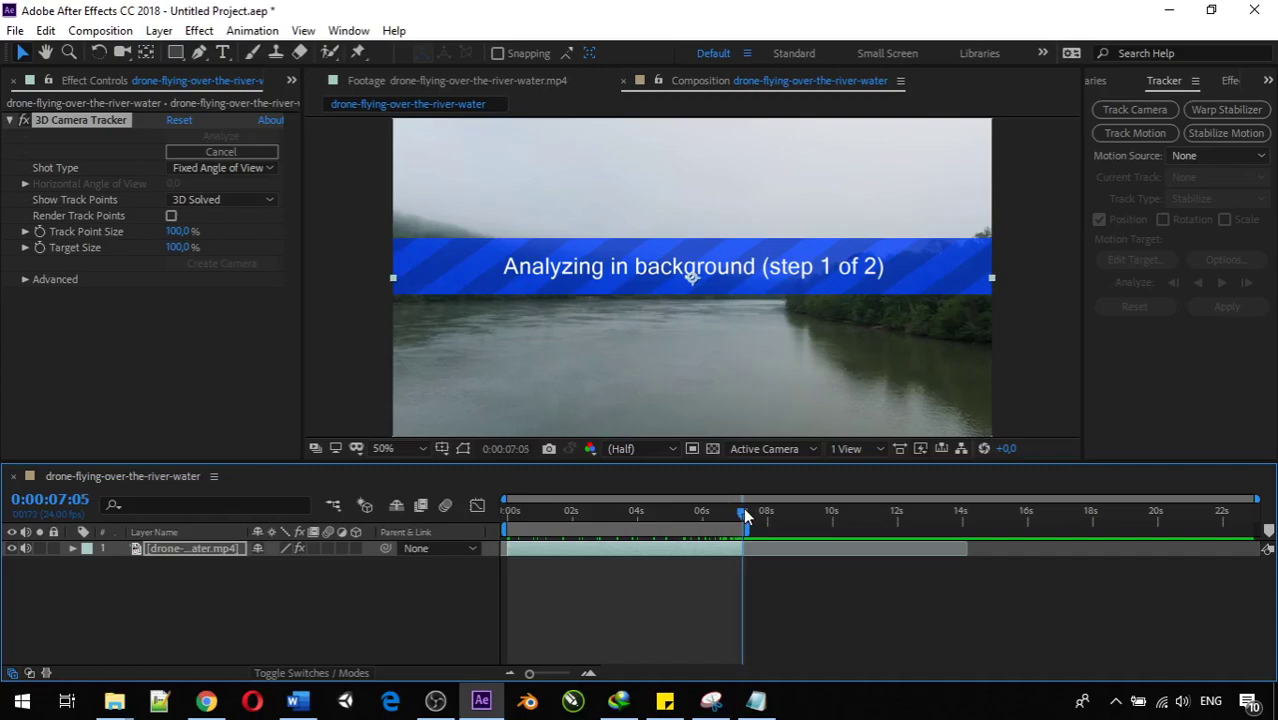
pyautogui.click(435, 608)
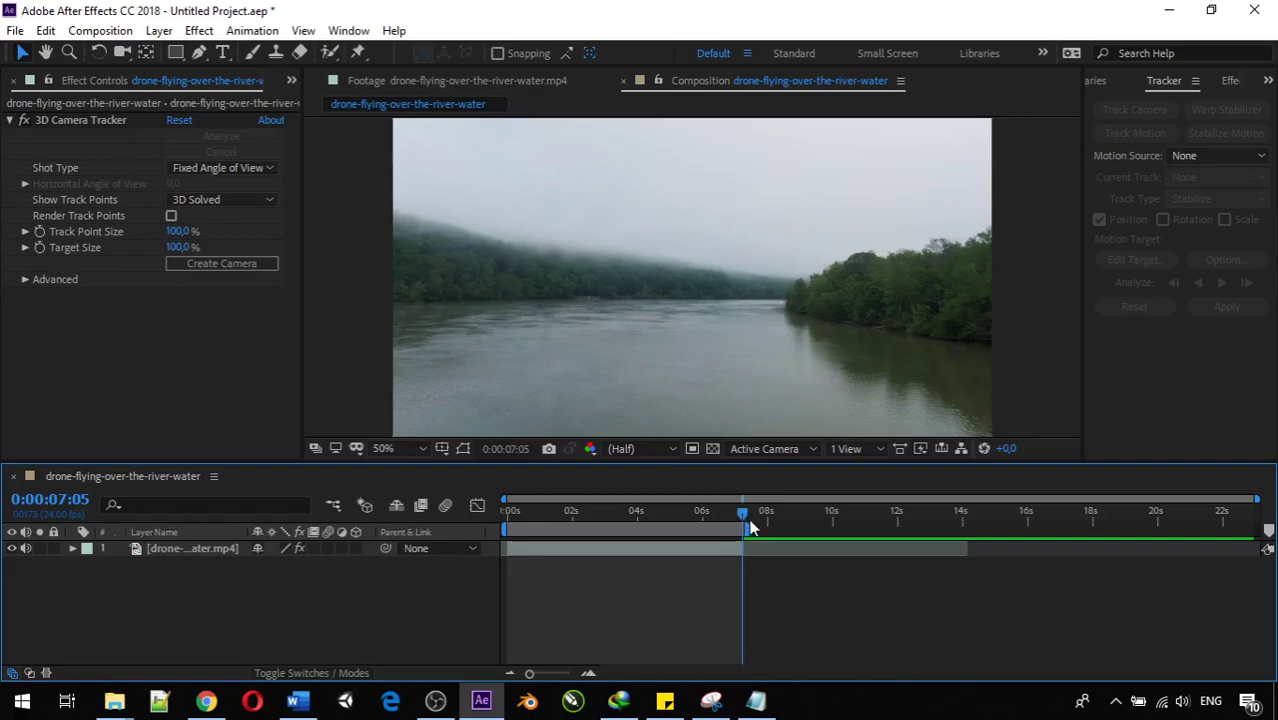
# Return to the start of the clip and try Render Track Points on the 3D Camera Tracker effect, switching it on and off
pyautogui.moveTo(742, 518); pyautogui.dragTo(487, 530)
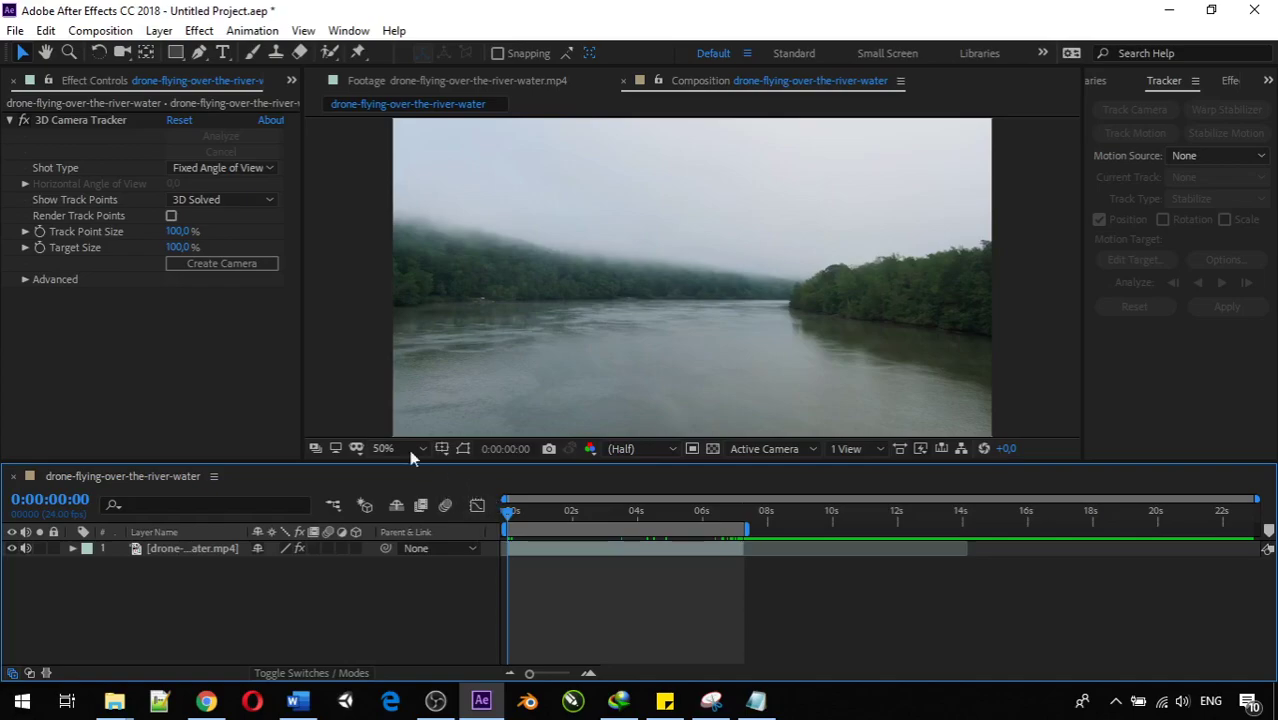
pyautogui.click(171, 216)
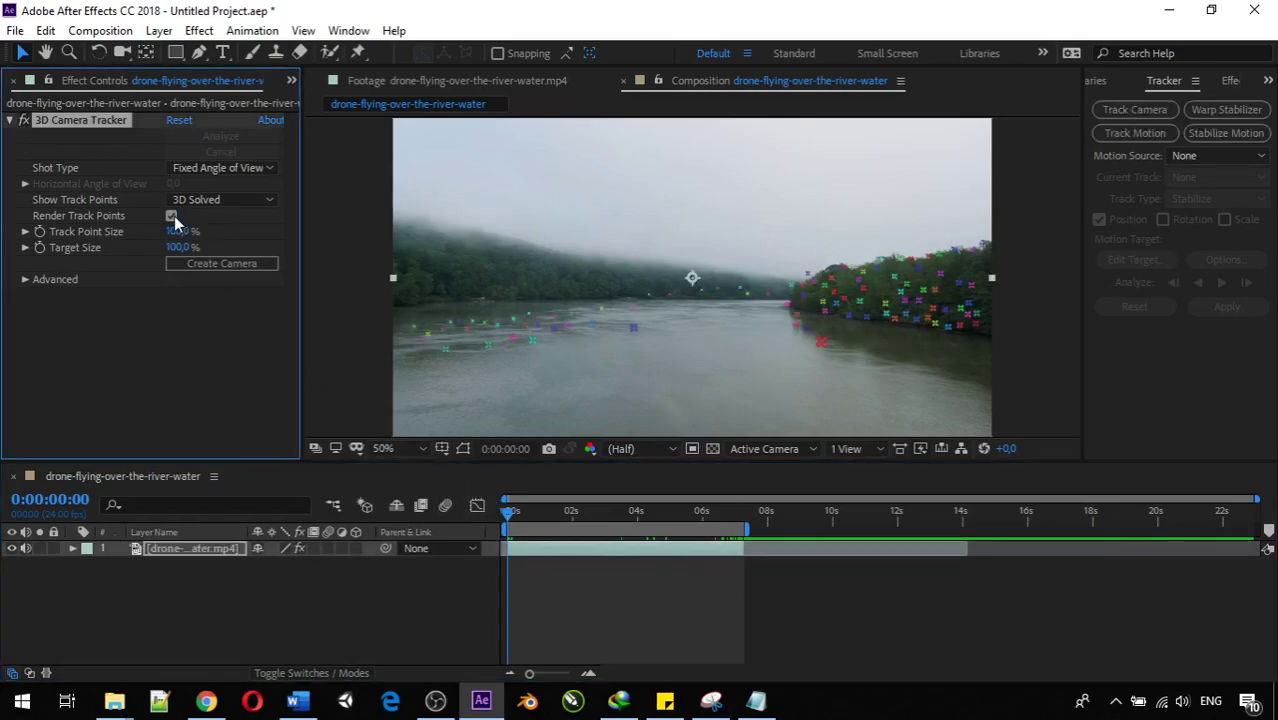
pyautogui.click(171, 216)
pyautogui.click(191, 548)
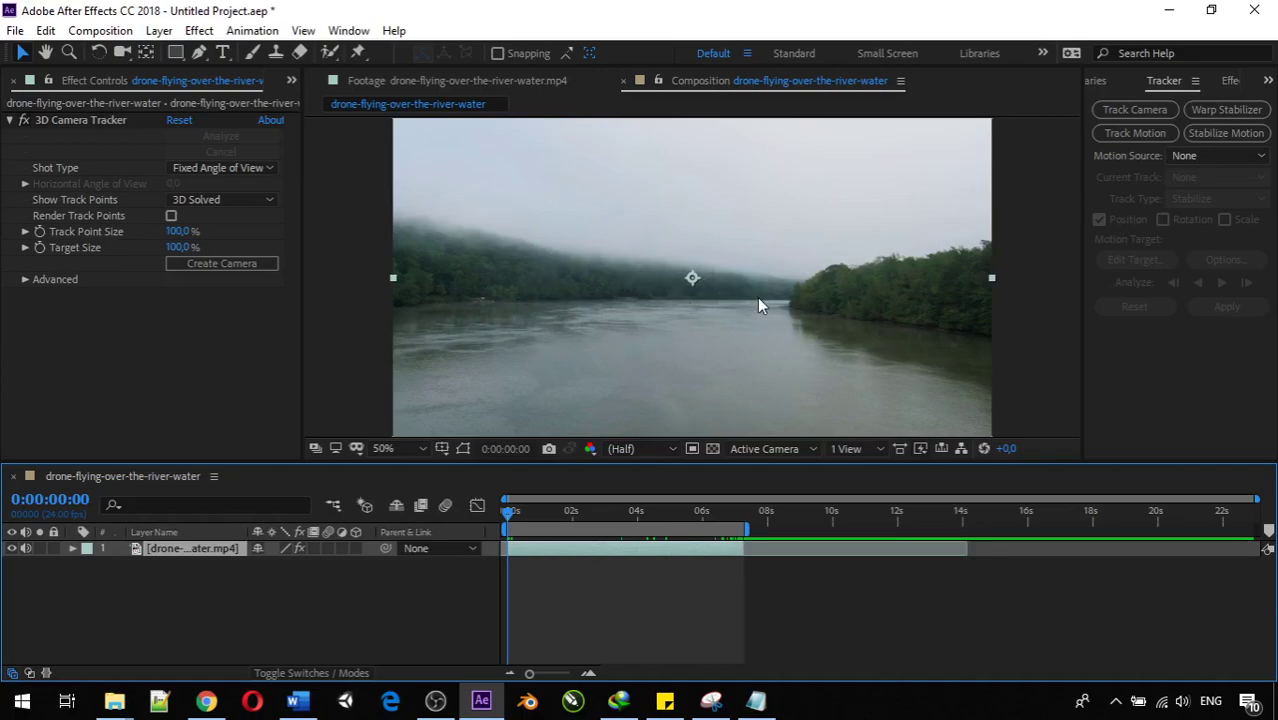
pyautogui.click(215, 612)
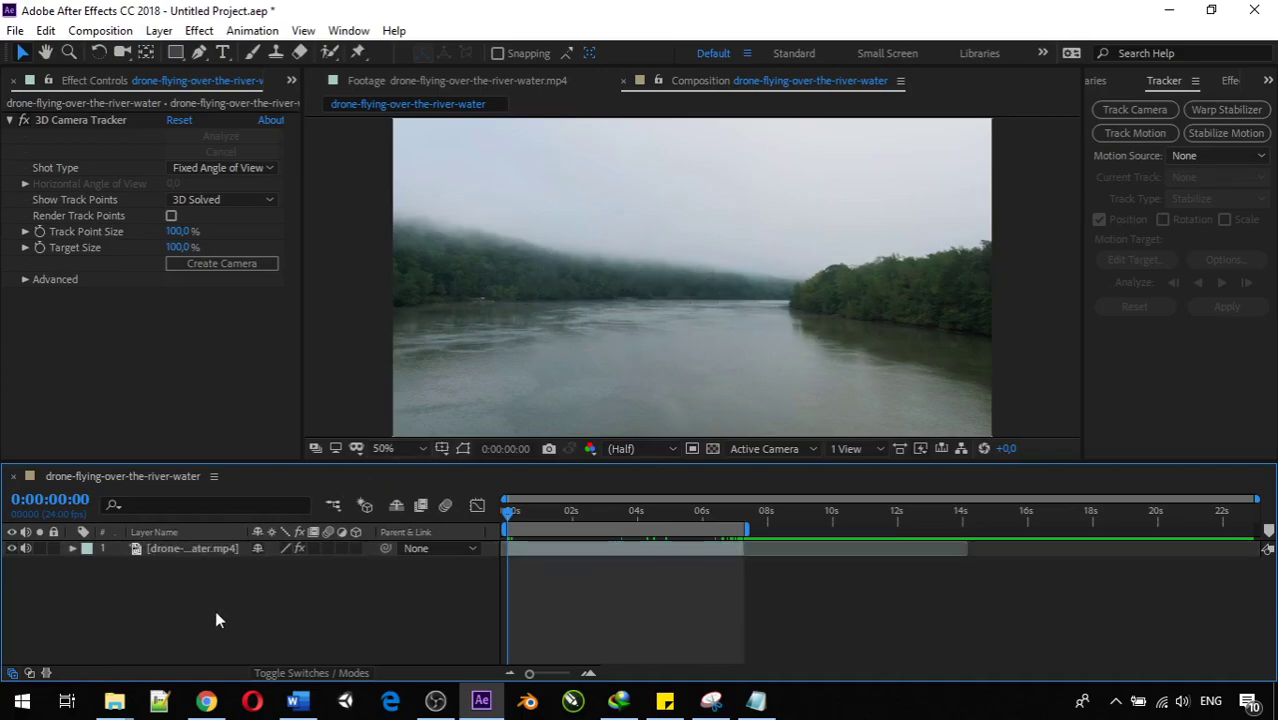
# Show the 3D Camera Tracker's track points on the drone layer and move the current time to 0:00:01:11
pyautogui.click(184, 552)
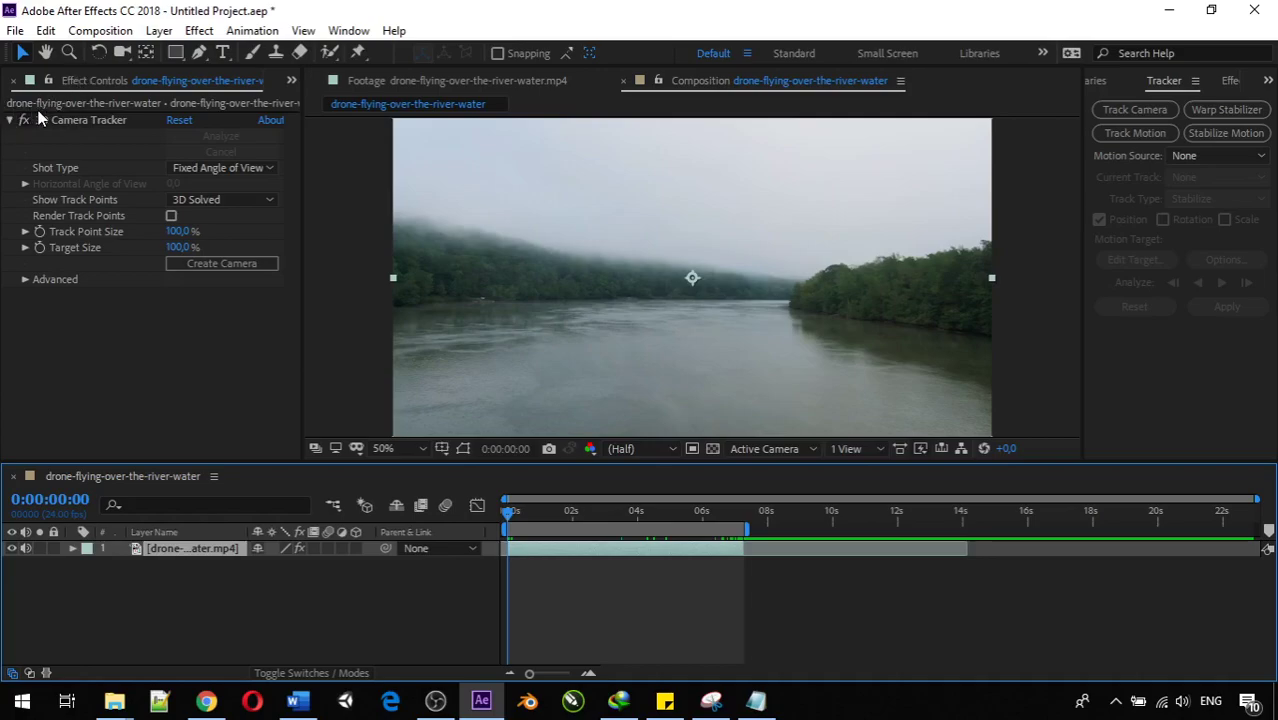
pyautogui.click(170, 217)
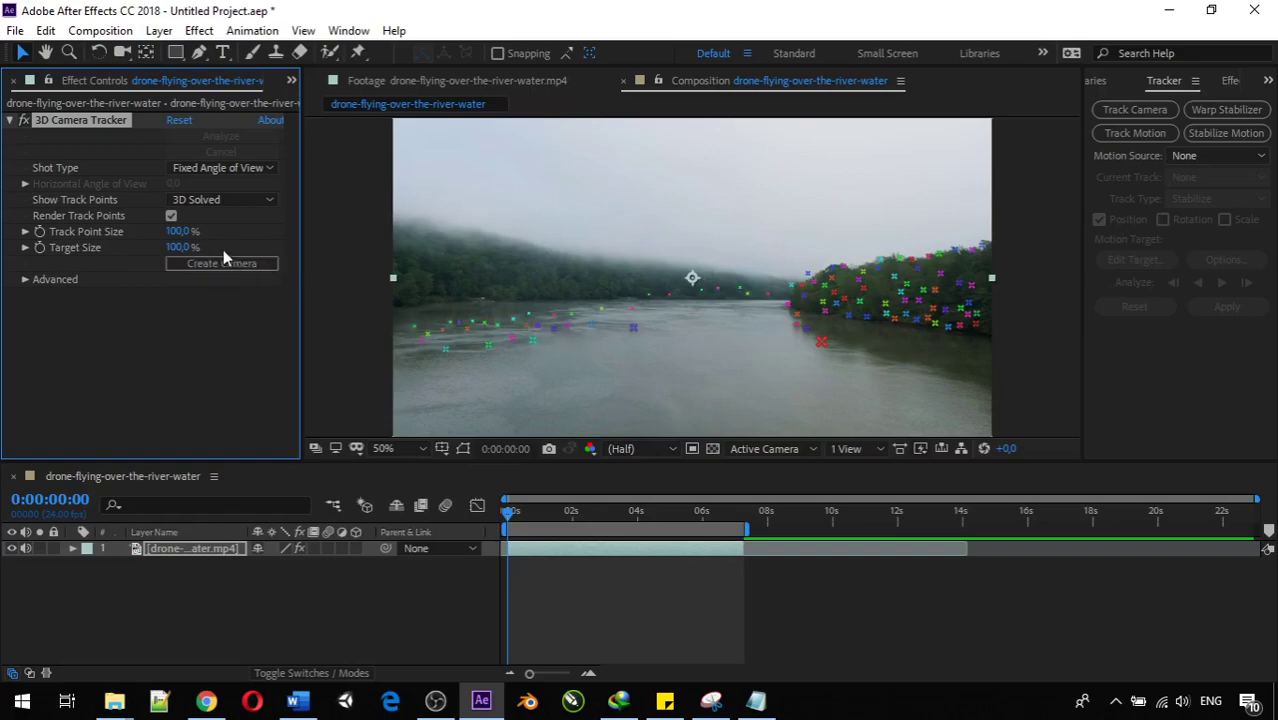
pyautogui.click(172, 216)
pyautogui.moveTo(510, 522); pyautogui.dragTo(539, 503)
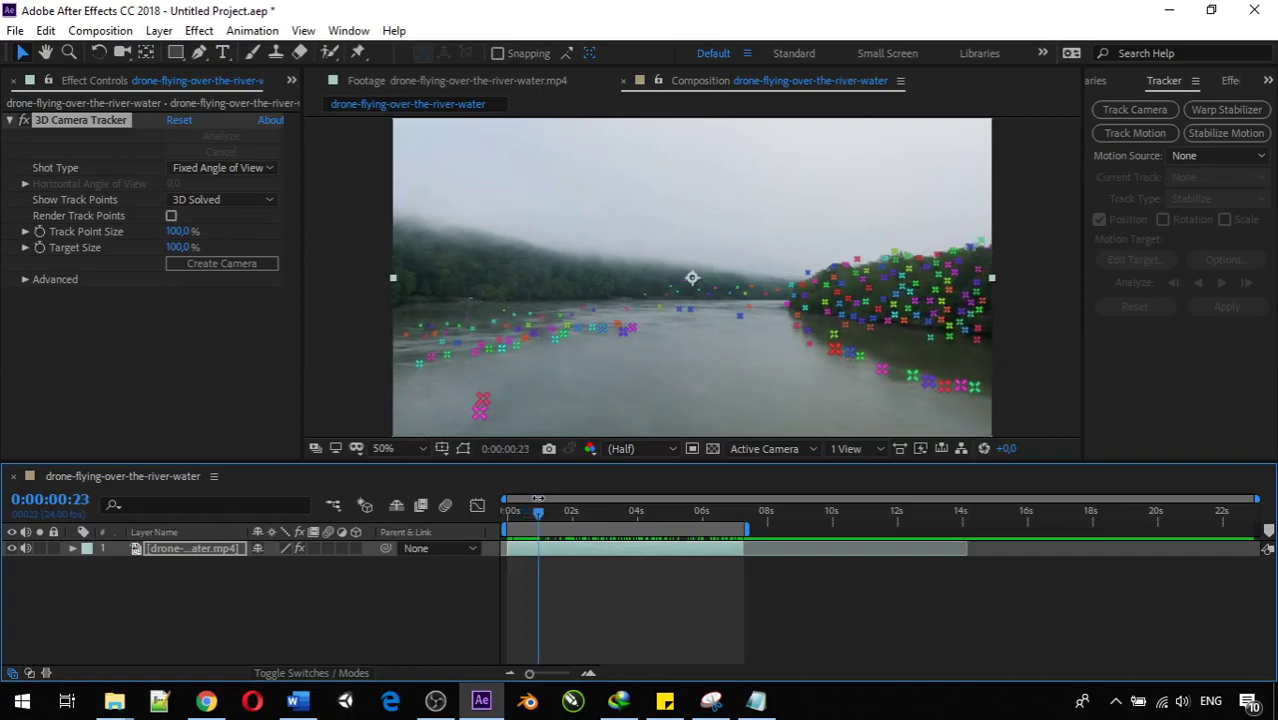
pyautogui.moveTo(543, 511)
pyautogui.mouseDown()
pyautogui.moveTo(521, 511)
pyautogui.moveTo(658, 505)
pyautogui.moveTo(503, 496)
pyautogui.moveTo(555, 496)
pyautogui.mouseUp()
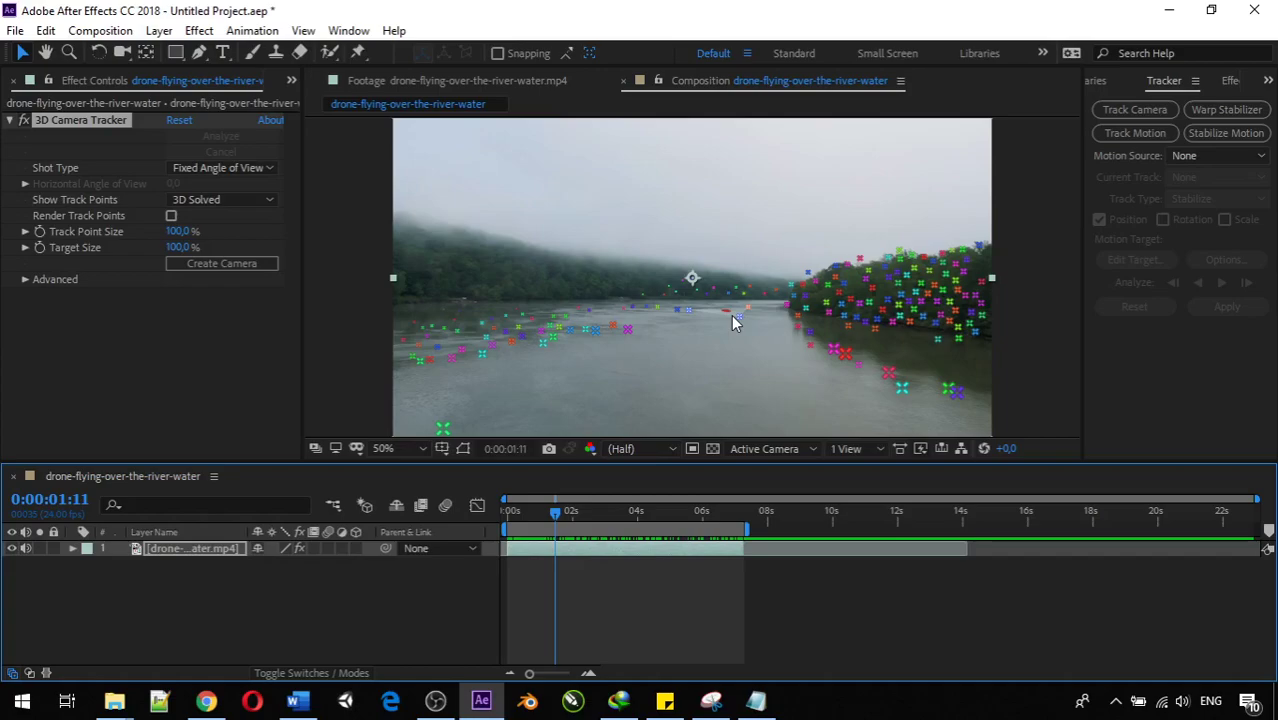
# Examine the target planes formed by track points on the river, the wooded bank and its shoreline
pyautogui.scroll(4, 731, 315)
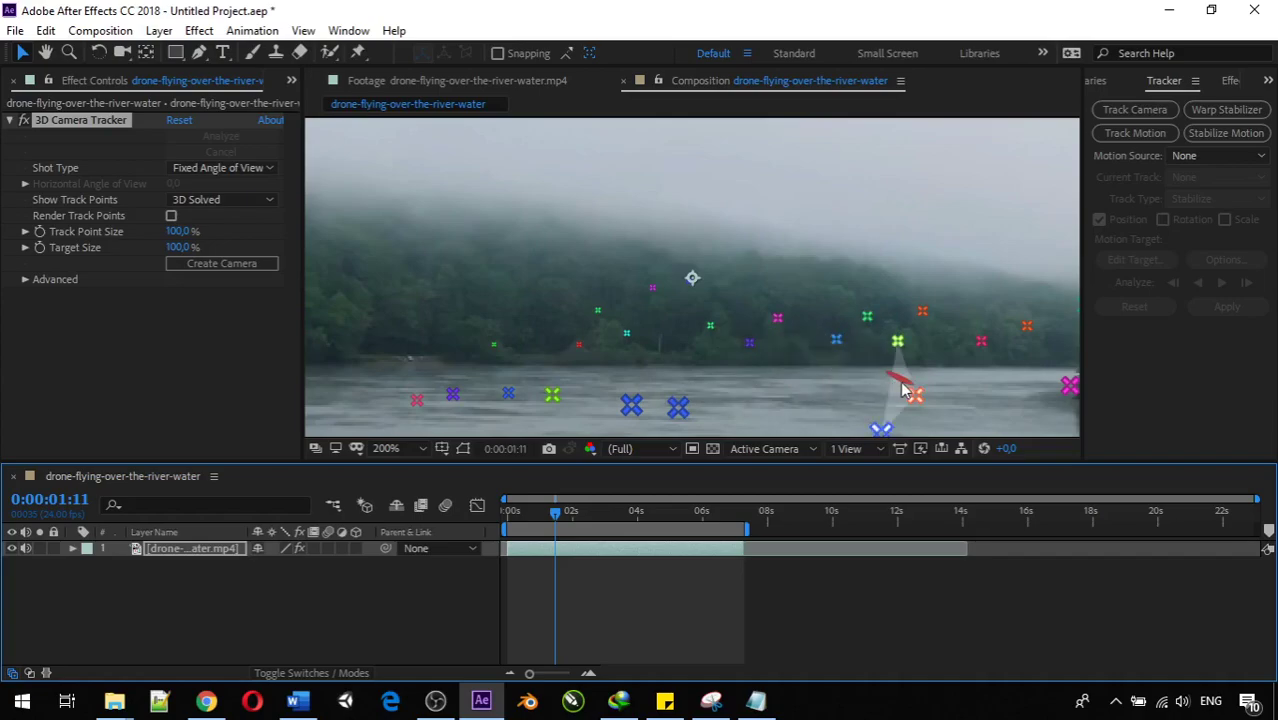
pyautogui.scroll(-4, 967, 383)
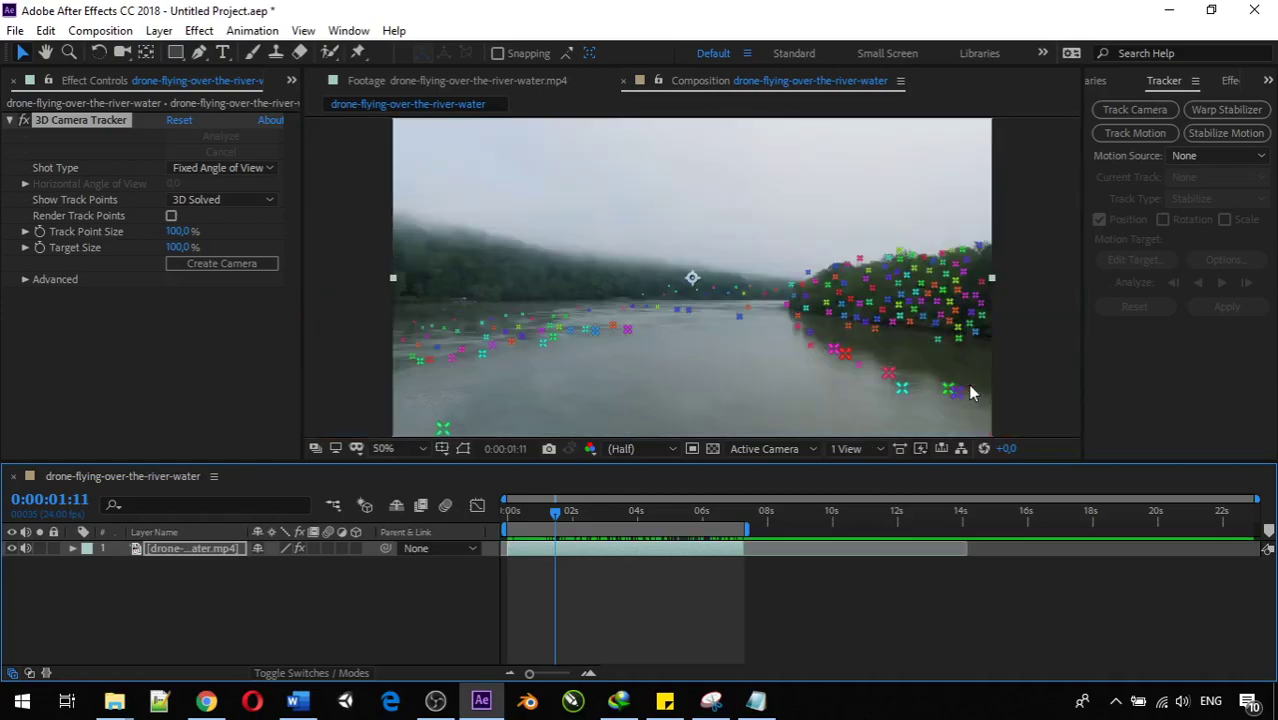
pyautogui.scroll(4, 950, 326)
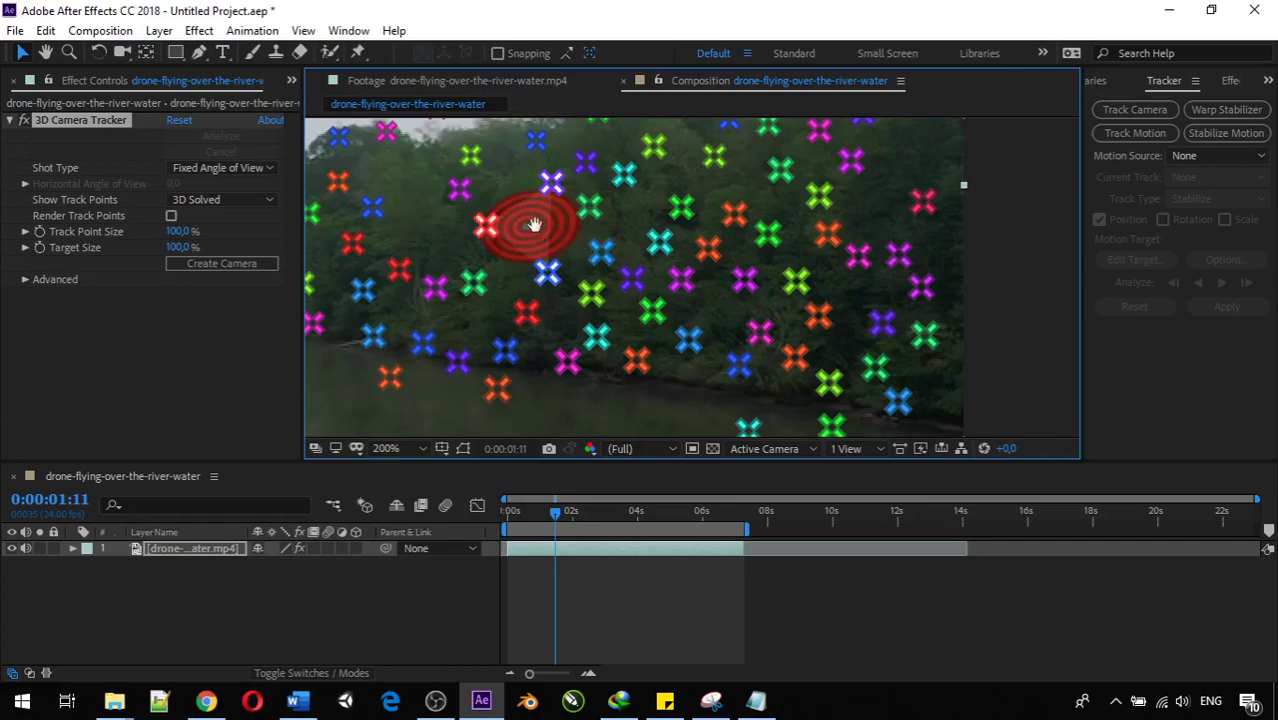
pyautogui.press('h')
pyautogui.moveTo(534, 225); pyautogui.dragTo(660, 276)
pyautogui.press('v')
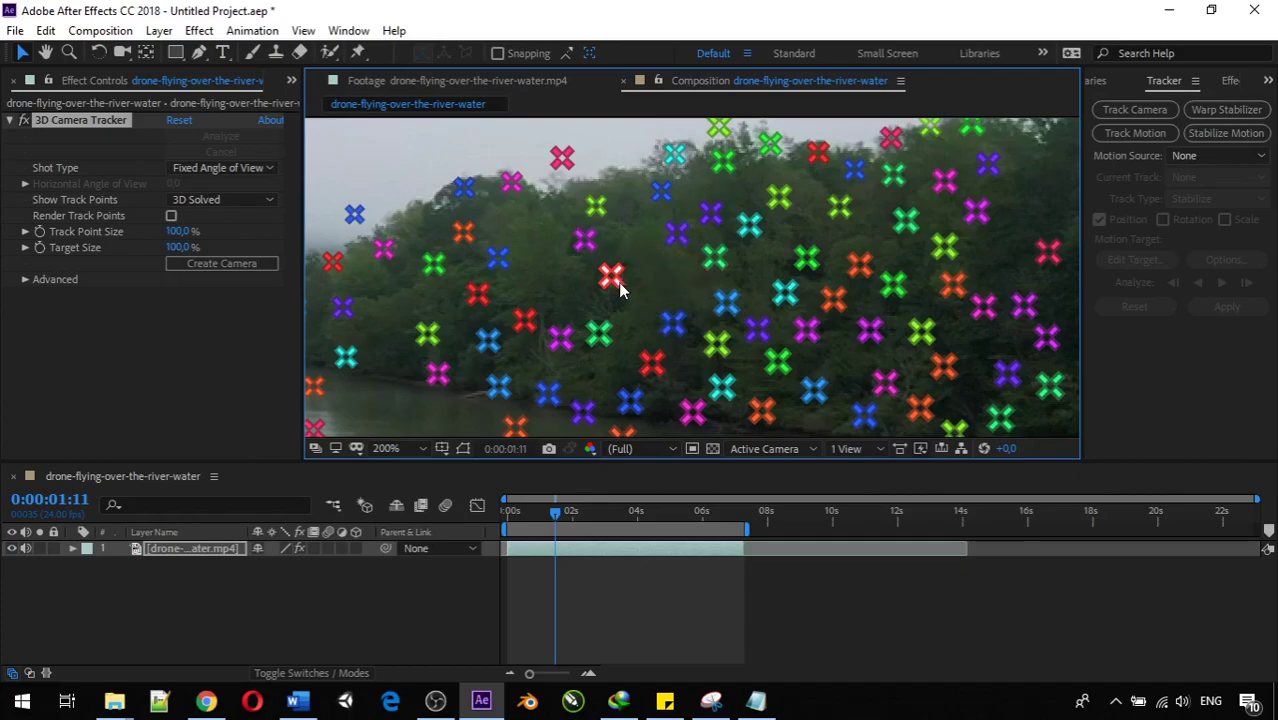
pyautogui.scroll(-1, 623, 282)
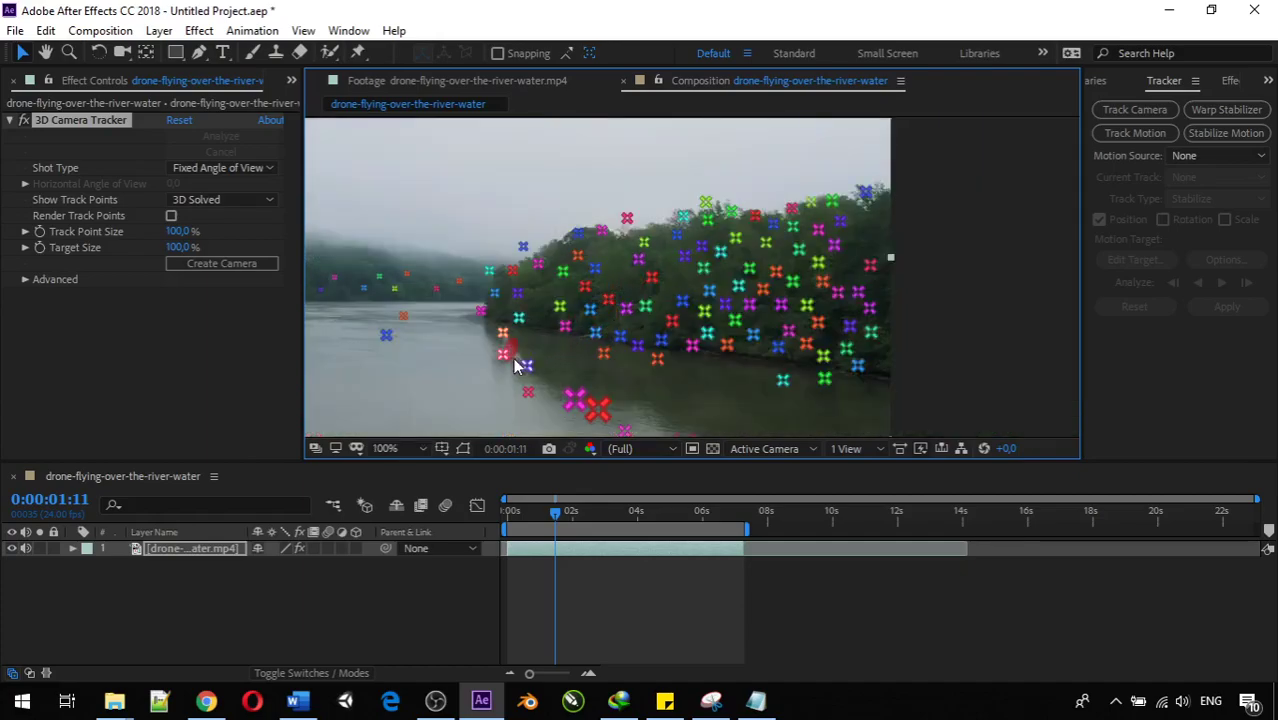
# Create a null and camera from three track points on the water surface near the middle of the river
pyautogui.moveTo(484, 357); pyautogui.dragTo(894, 376)
pyautogui.press('v')
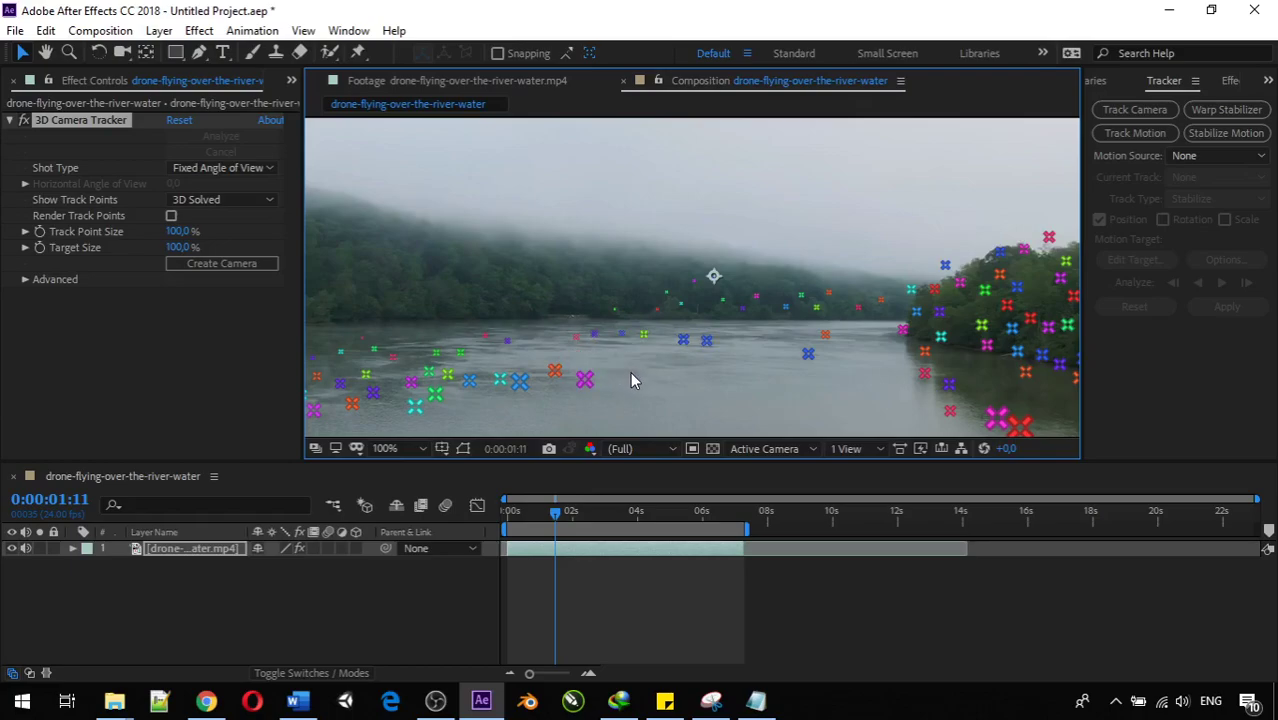
pyautogui.click(688, 344)
pyautogui.rightClick(688, 347)
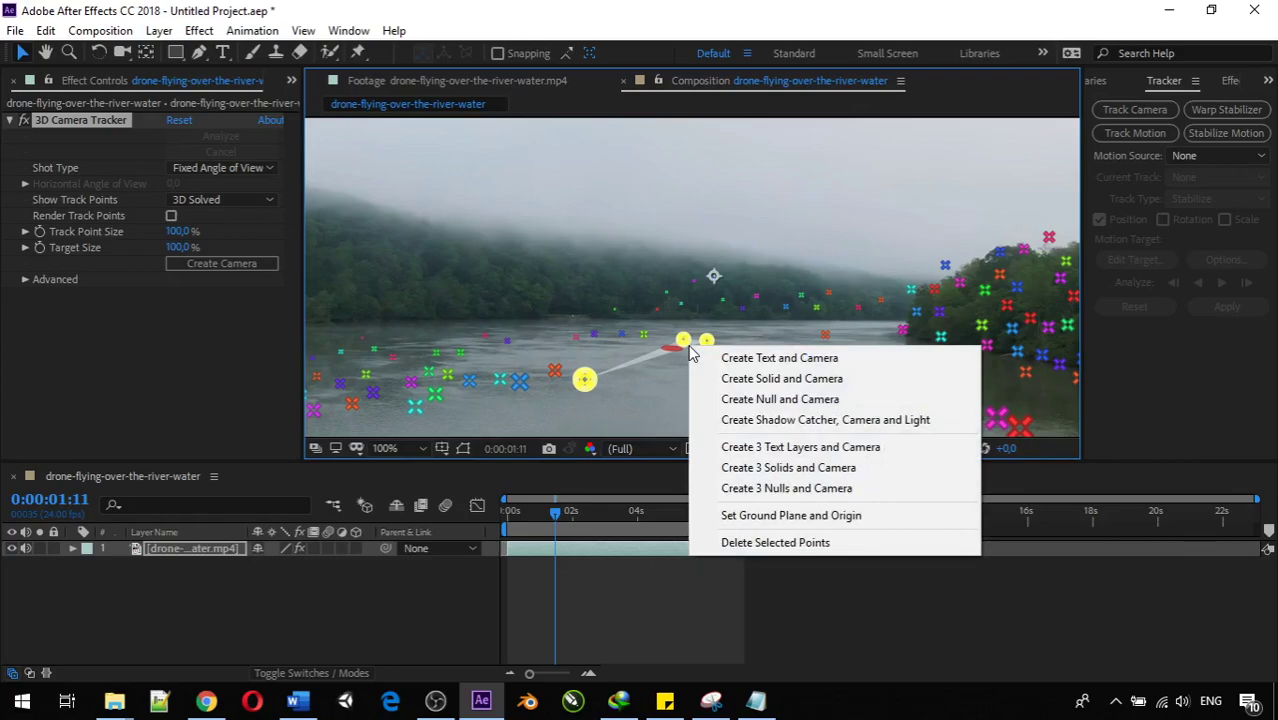
pyautogui.click(756, 399)
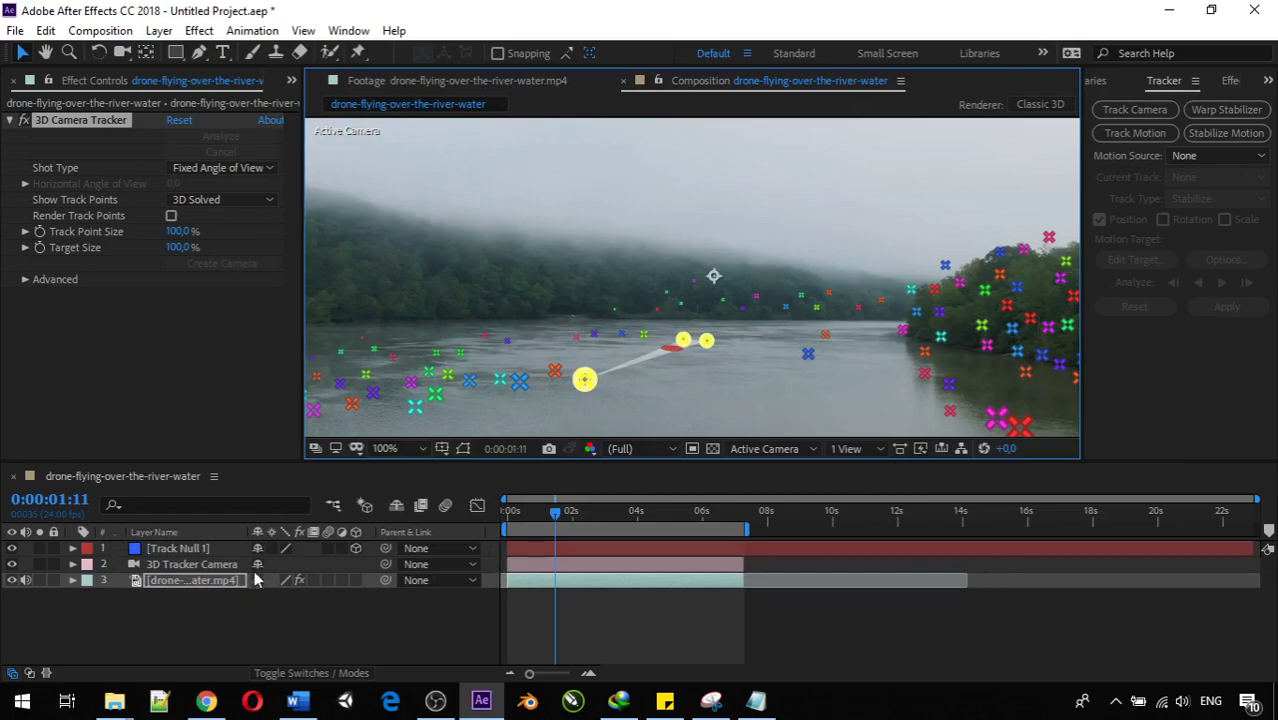
pyautogui.click(170, 564)
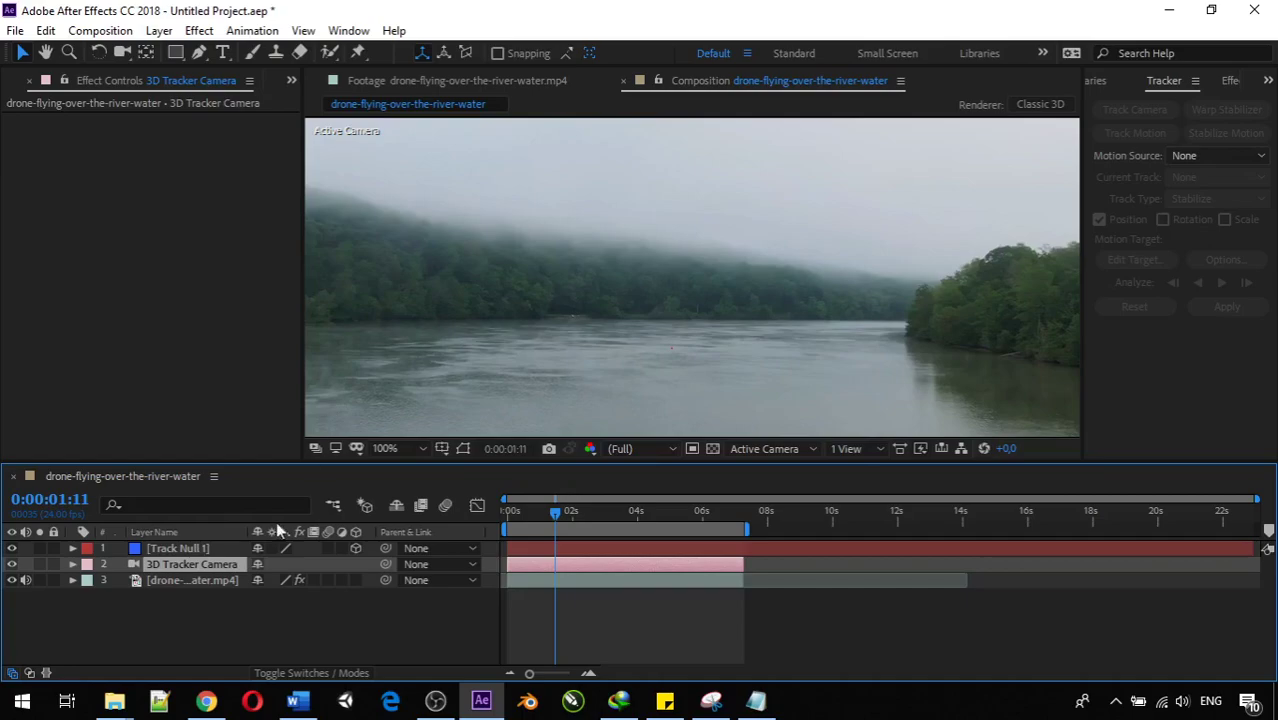
pyautogui.click(199, 601)
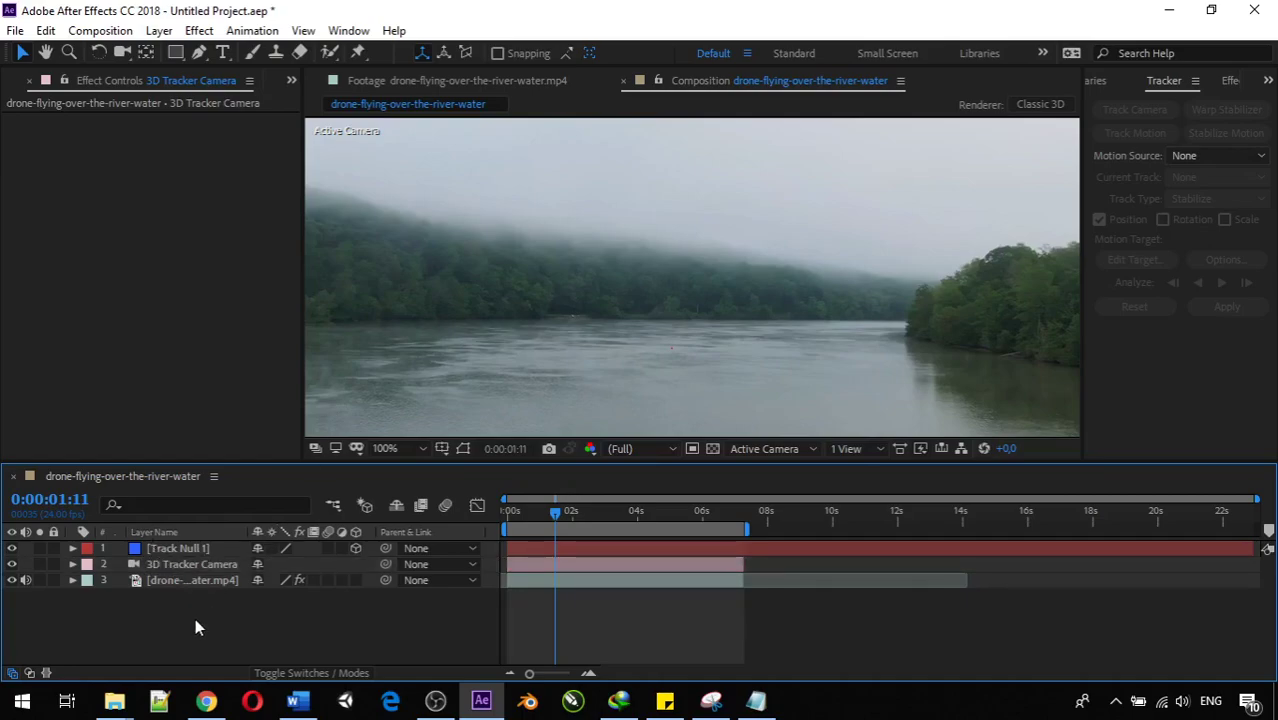
# Add a text layer reading "Visual Effect" and position it over the middle of the river
pyautogui.rightClick(195, 627)
pyautogui.moveTo(337, 419)
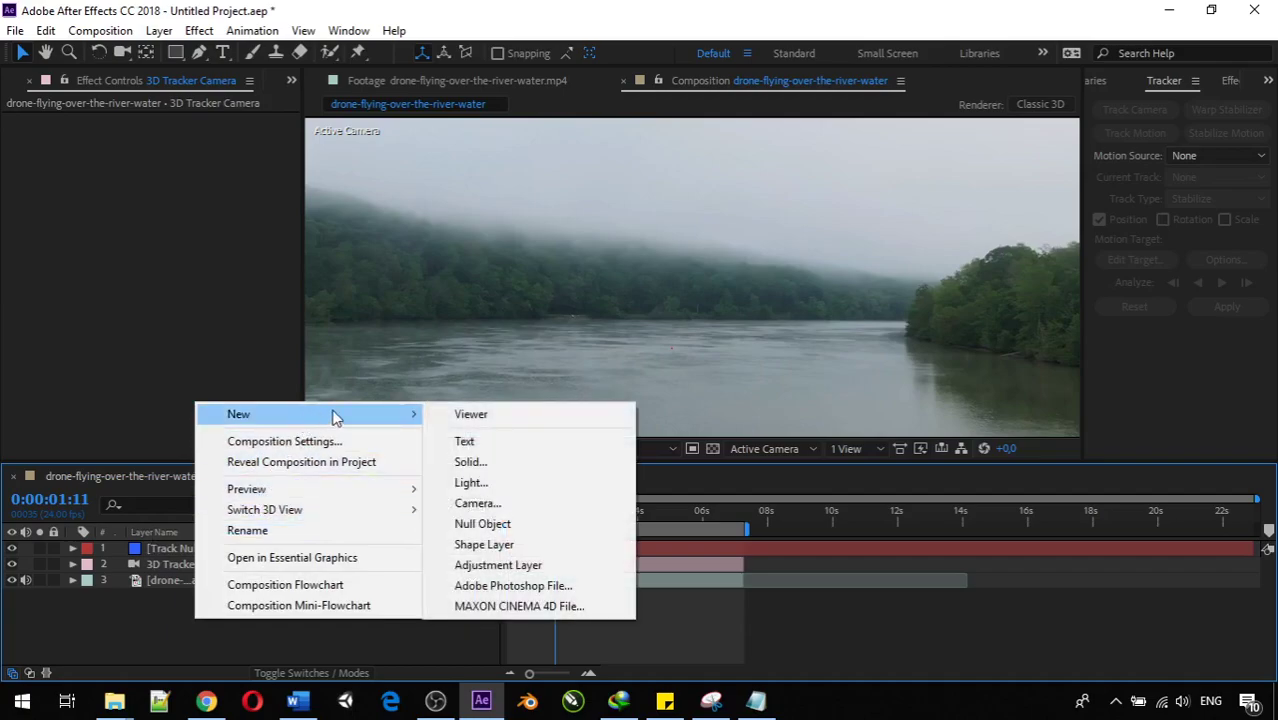
pyautogui.click(480, 443)
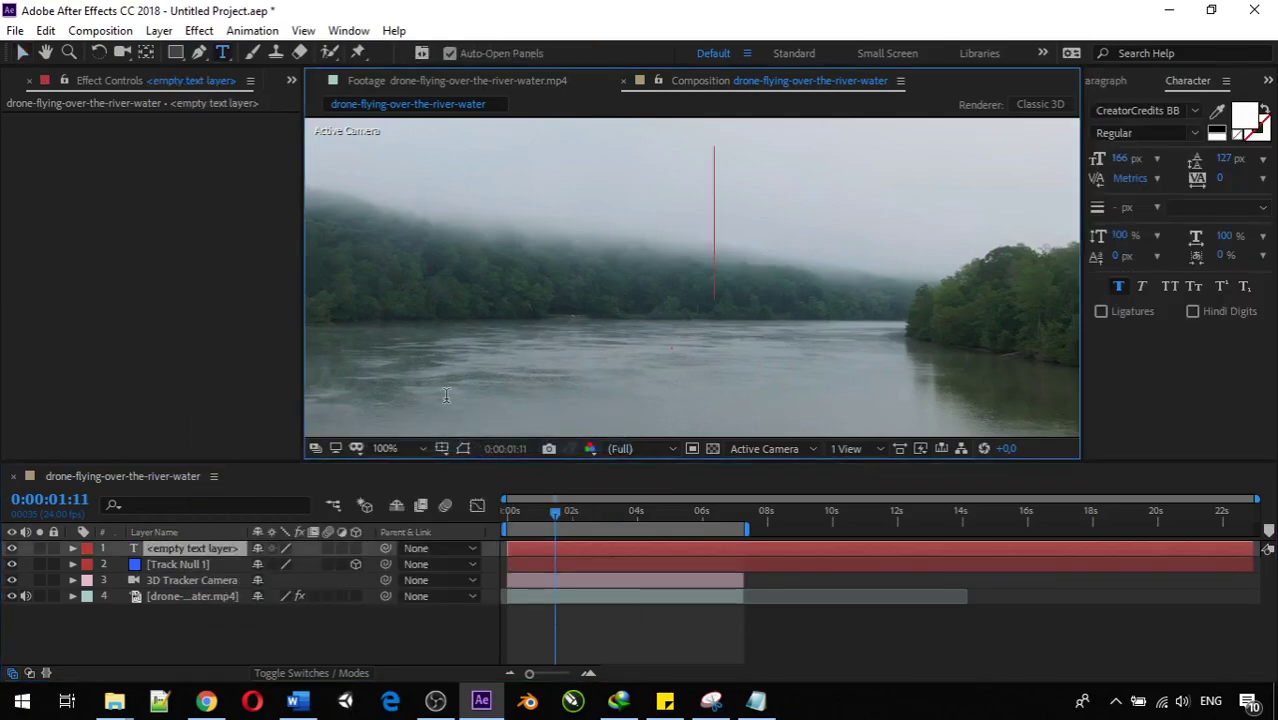
pyautogui.scroll(-4, 530, 345)
pyautogui.scroll(2, 530, 345)
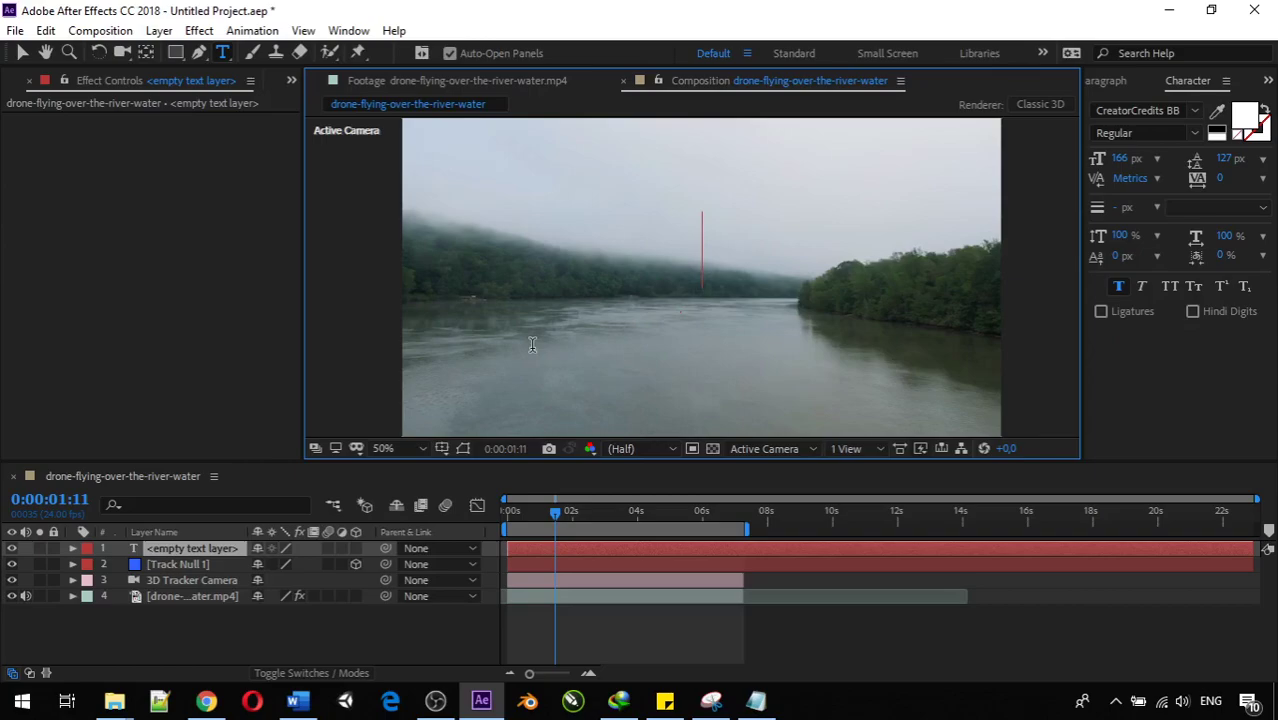
pyautogui.write('Visual')
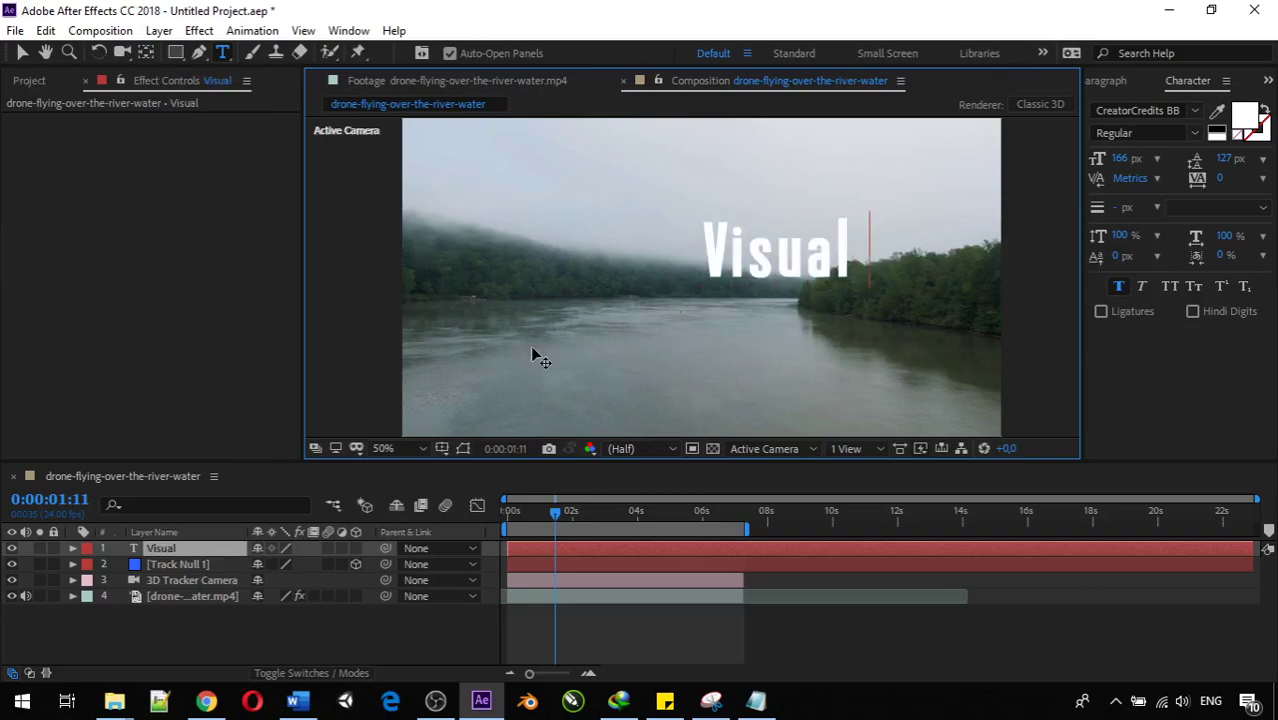
pyautogui.write(' Effect')
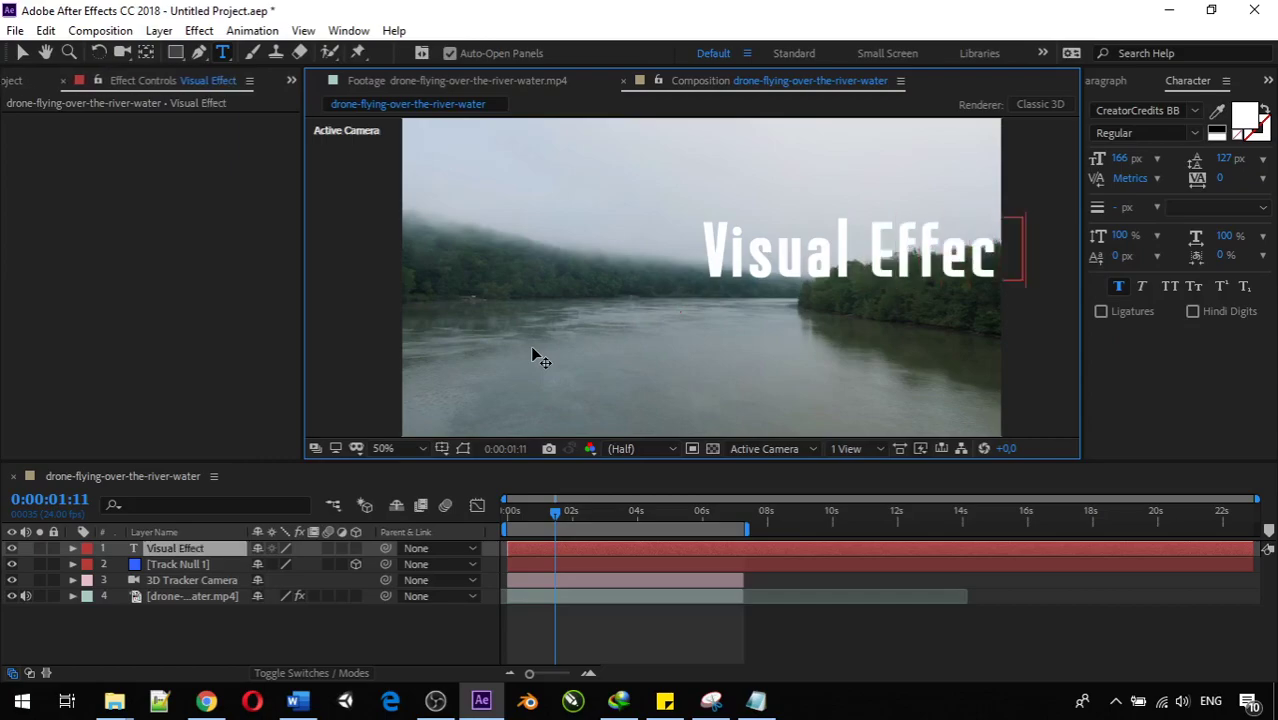
pyautogui.click(22, 52)
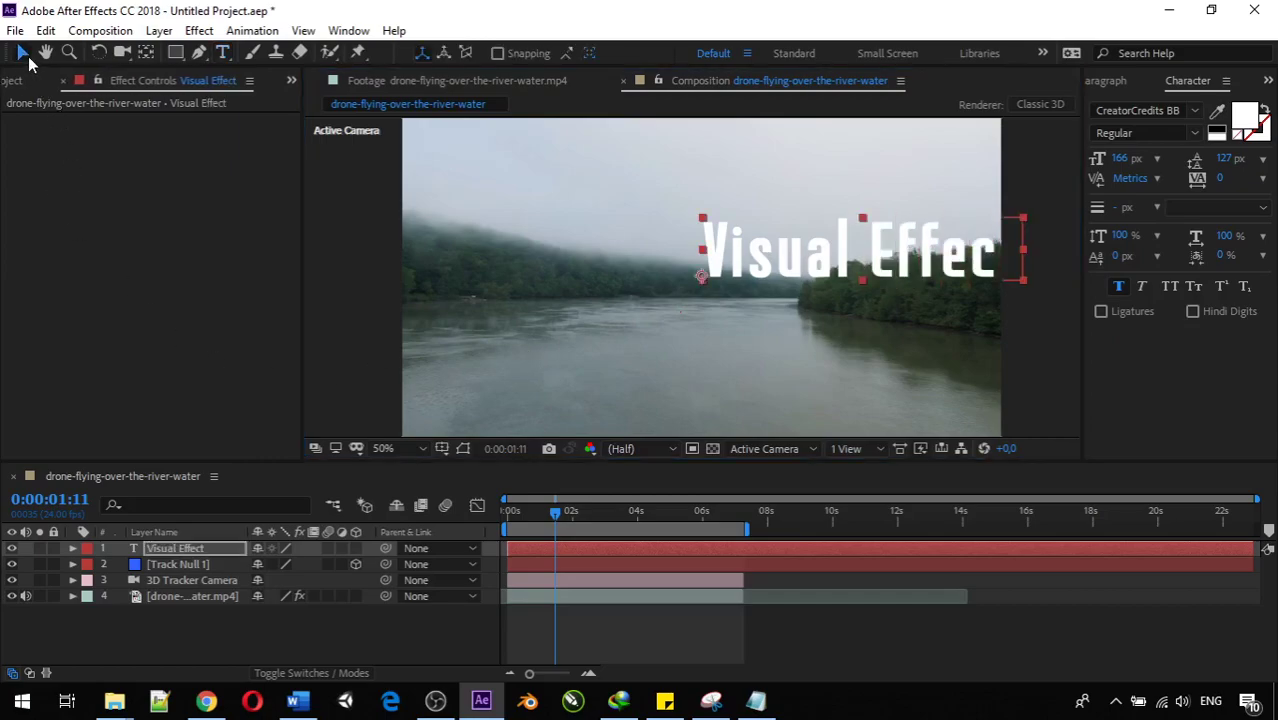
pyautogui.moveTo(816, 259); pyautogui.dragTo(676, 302)
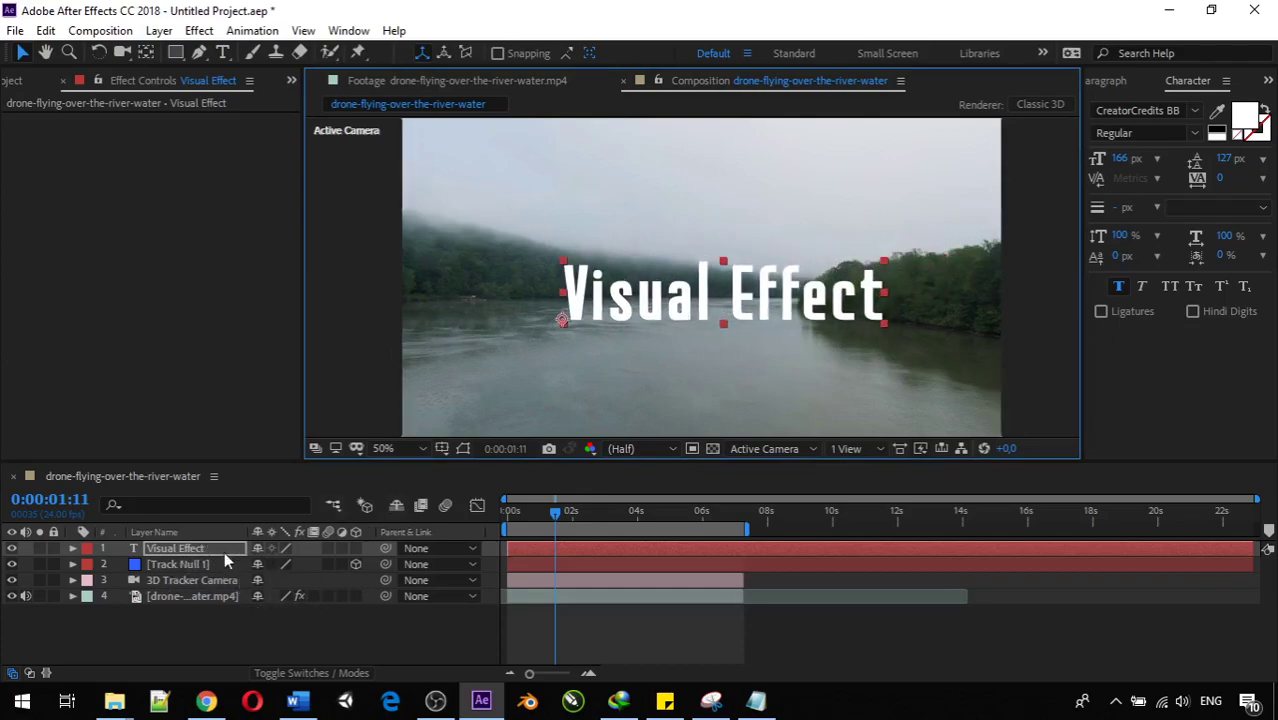
# Try making the Visual Effect text a 3D layer and look for it around the track null
pyautogui.click(209, 580)
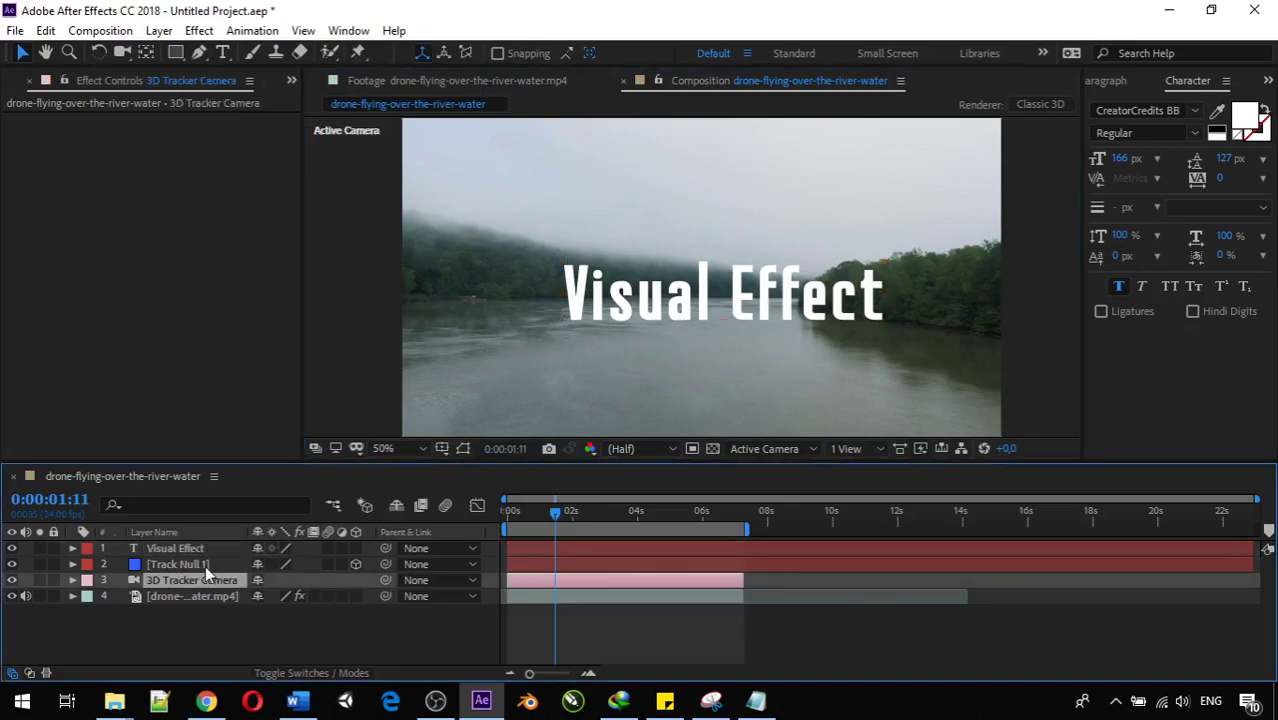
pyautogui.click(205, 564)
pyautogui.click(356, 562)
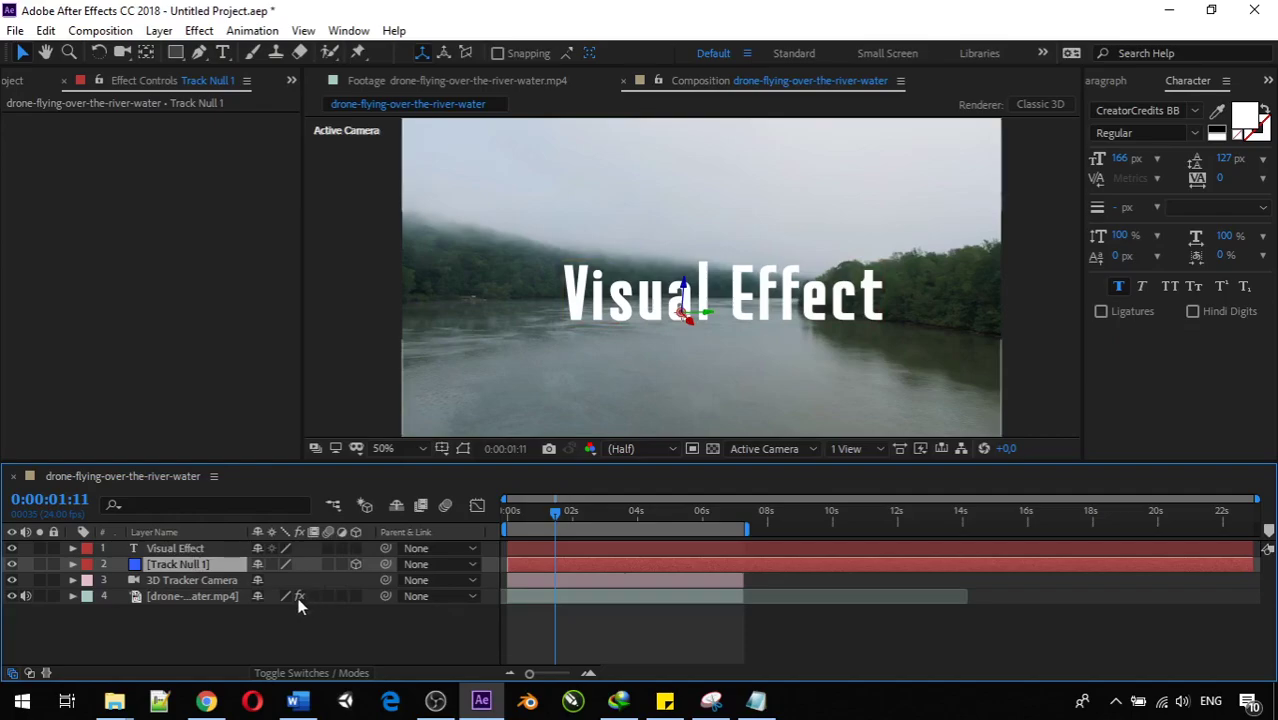
pyautogui.click(354, 548)
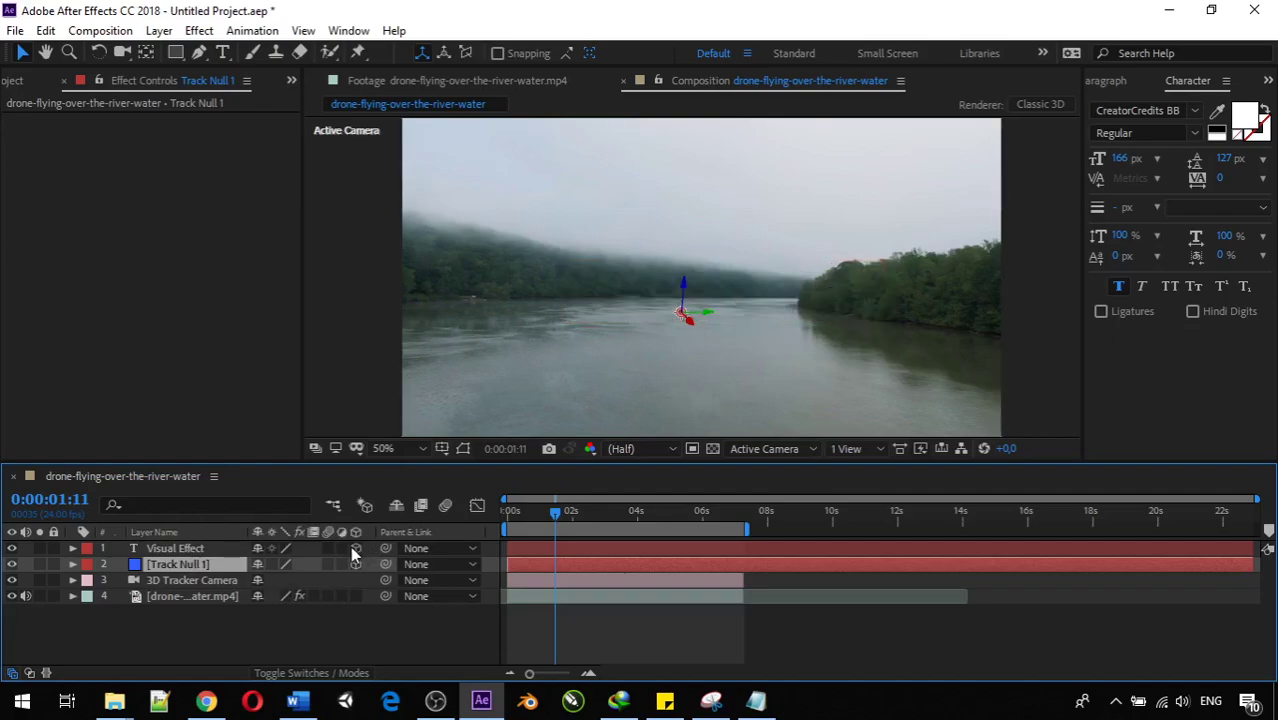
pyautogui.scroll(4, 640, 376)
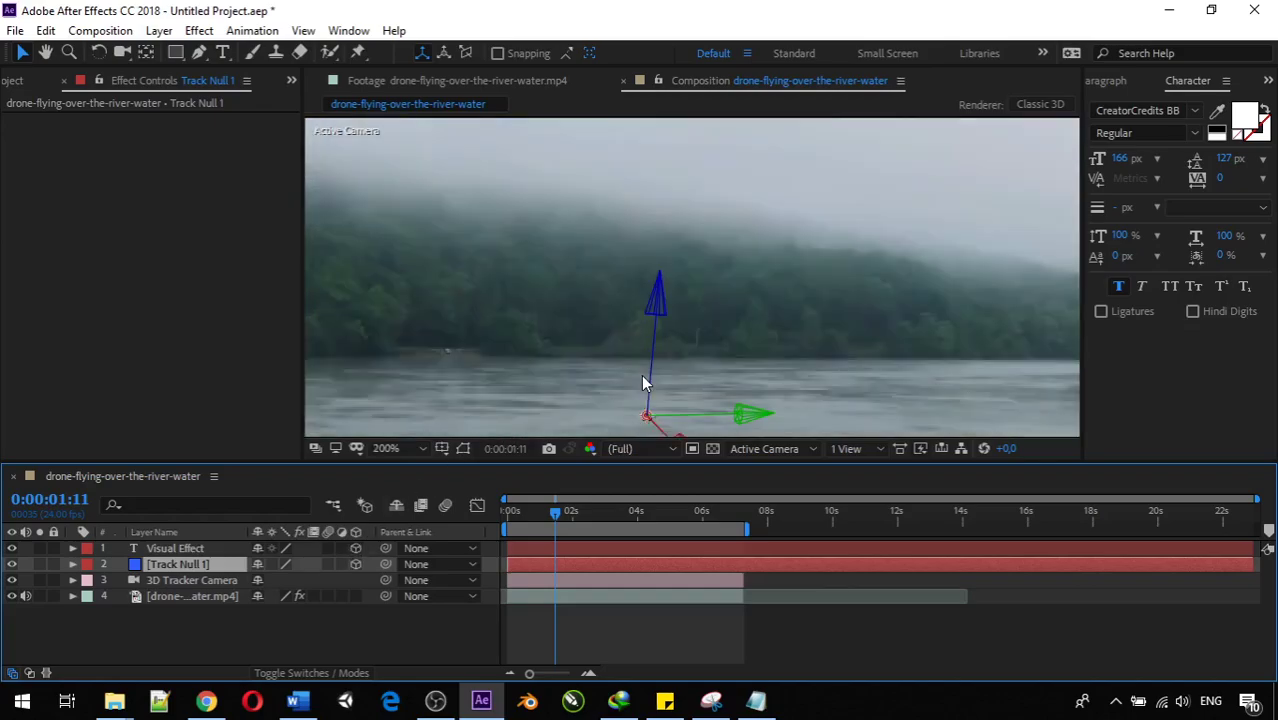
pyautogui.scroll(-2, 641, 374)
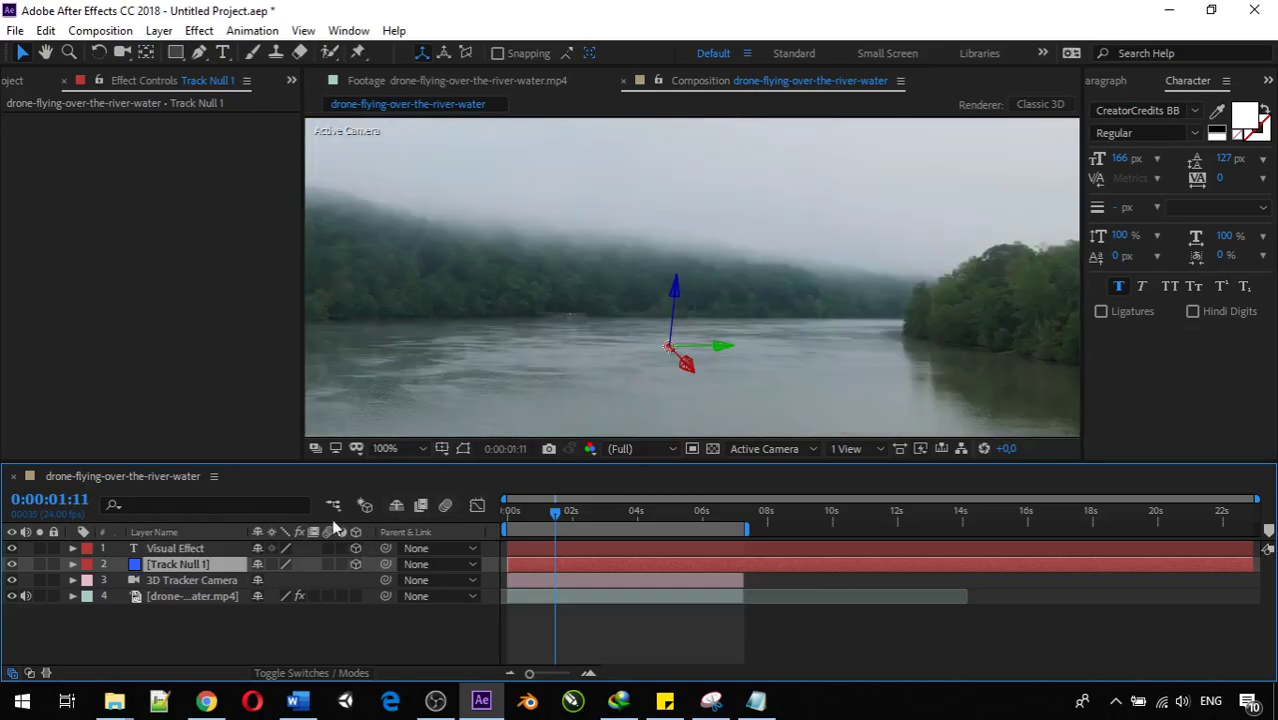
# Turn off 3D for the Visual Effect layer and place it directly below Track Null 1 in the layer order
pyautogui.moveTo(209, 551); pyautogui.dragTo(205, 607)
pyautogui.click(353, 594)
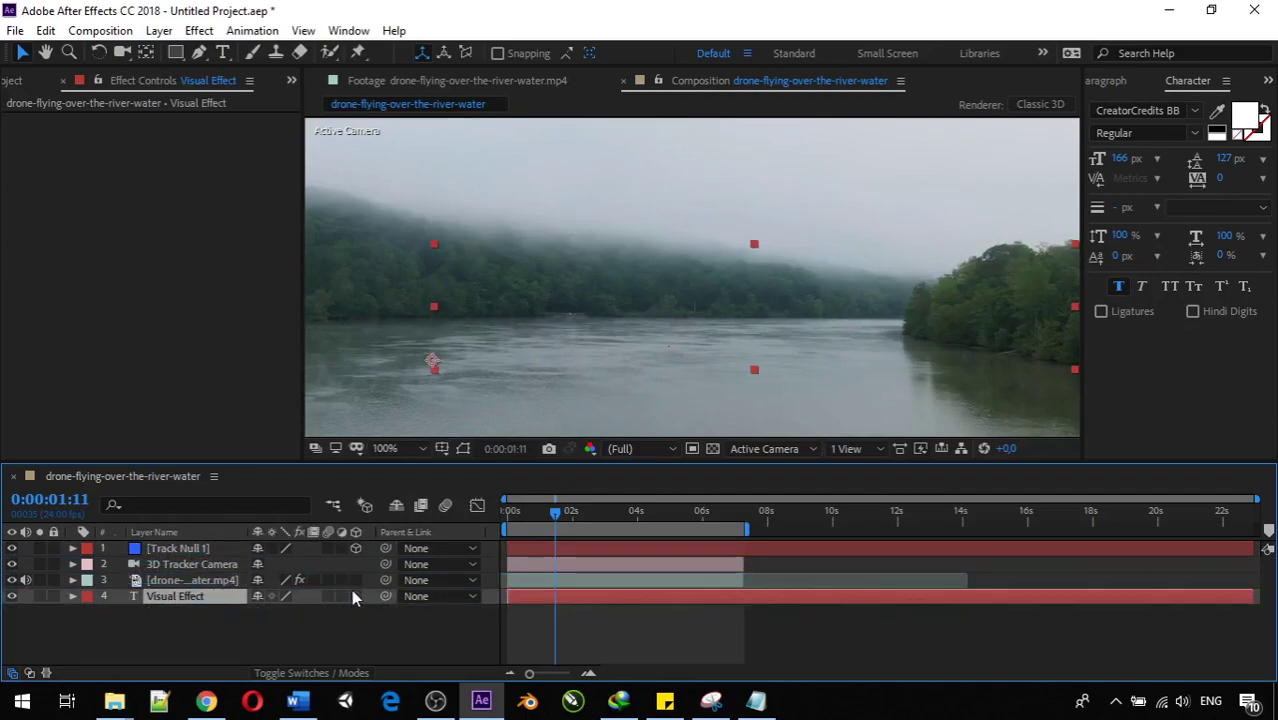
pyautogui.moveTo(224, 586); pyautogui.dragTo(228, 556)
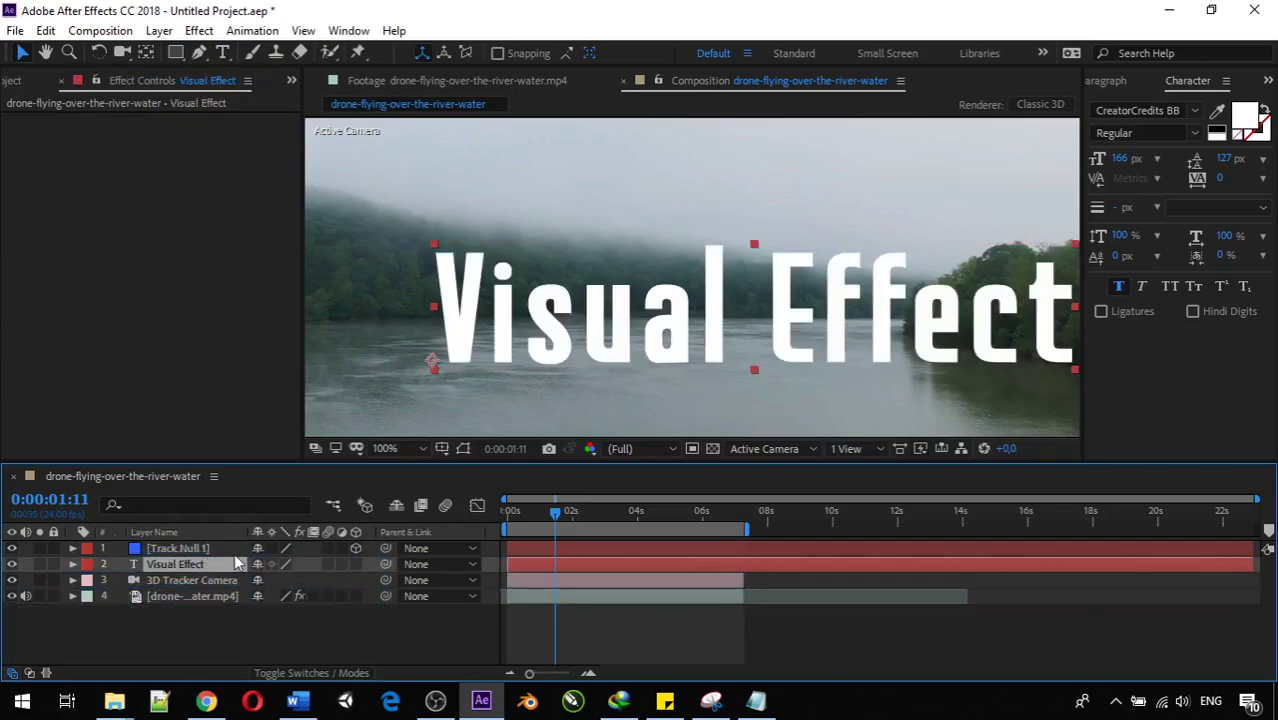
# Try the Visual Effect layer in 3D again, search the composition view for the text, and switch the layer back to 2D
pyautogui.click(355, 564)
pyautogui.scroll(-4, 545, 344)
pyautogui.scroll(3, 544, 344)
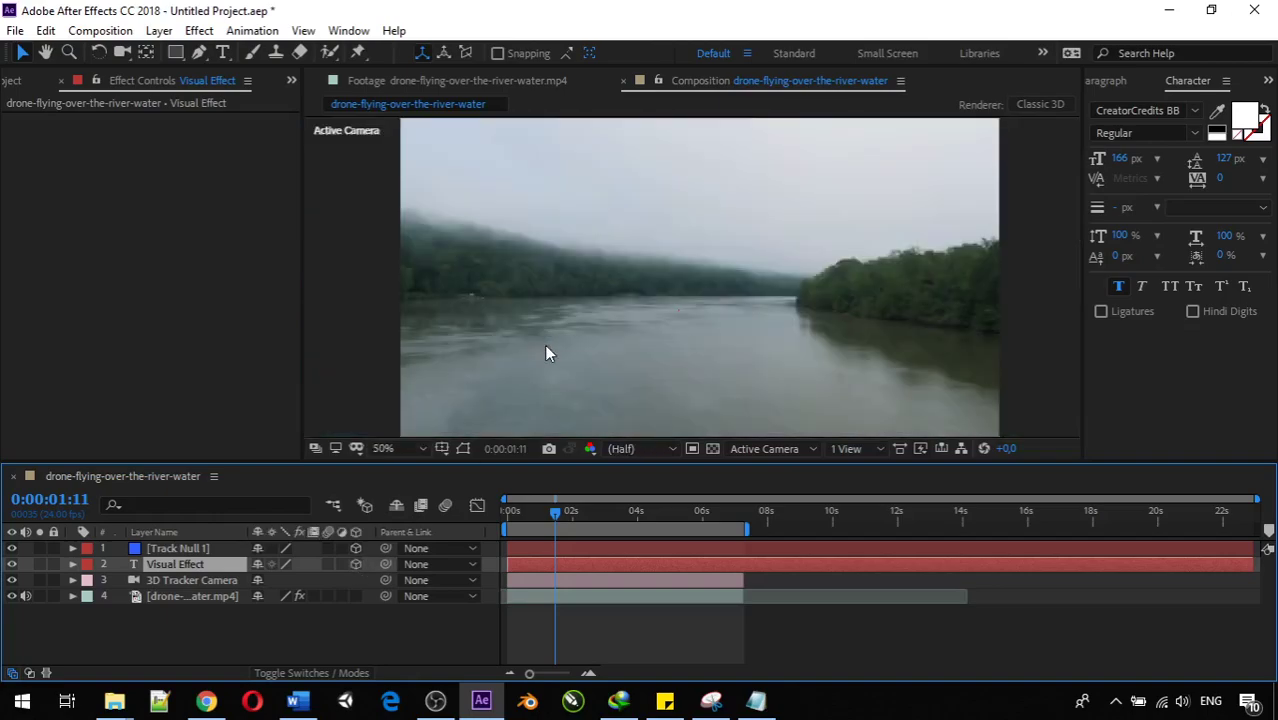
pyautogui.scroll(-2, 540, 351)
pyautogui.scroll(2, 540, 351)
pyautogui.scroll(-2, 540, 351)
pyautogui.scroll(2, 540, 351)
pyautogui.click(355, 564)
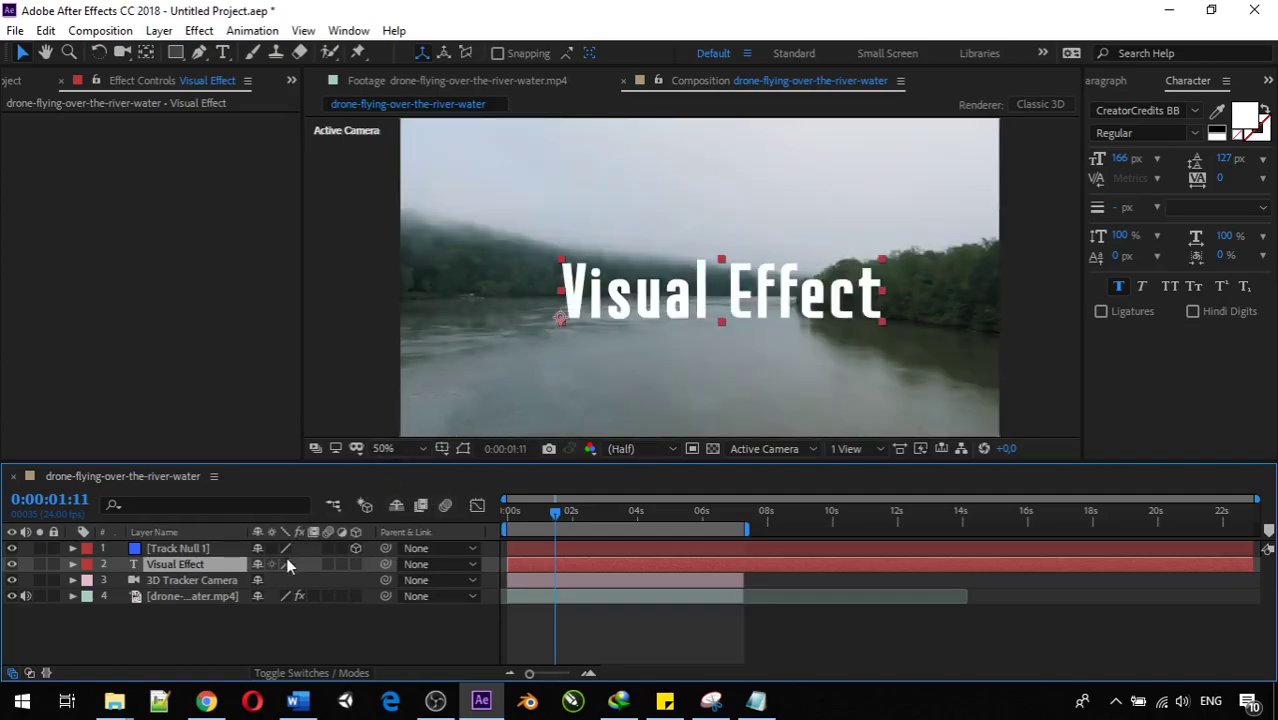
# Parent the Visual Effect text layer to Track Null 1
pyautogui.moveTo(385, 566); pyautogui.dragTo(175, 552)
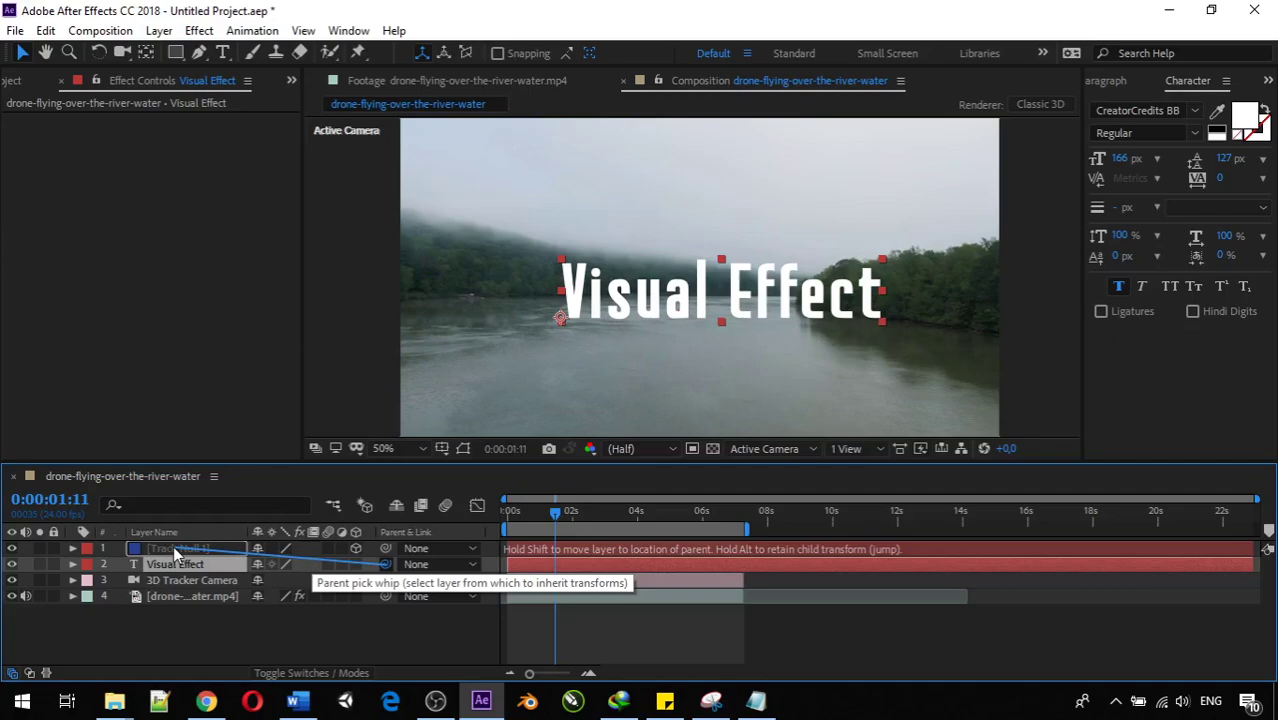
pyautogui.moveTo(174, 549); pyautogui.dragTo(174, 549)
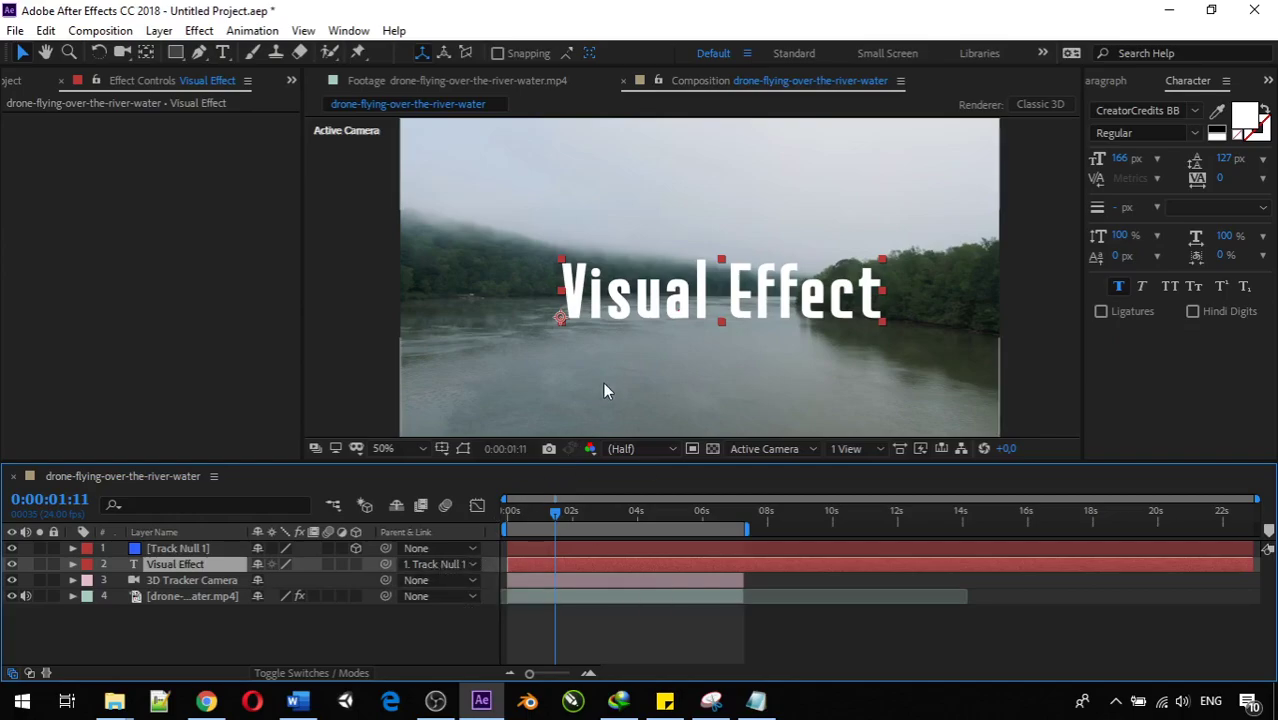
pyautogui.scroll(2, 616, 366)
pyautogui.scroll(-4, 616, 364)
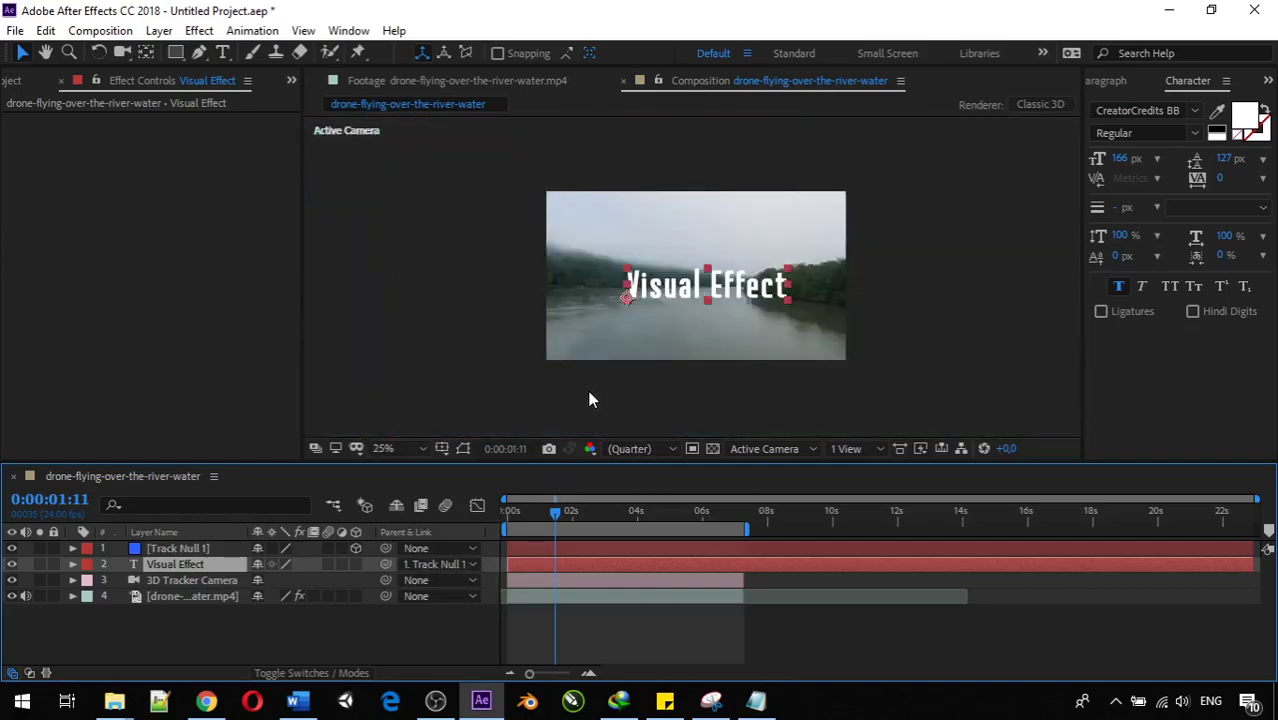
# Inspect Track Null 1's location against the 2D text and preview the clip from the start to check whether the text follows the track
pyautogui.click(206, 546)
pyautogui.scroll(4, 642, 365)
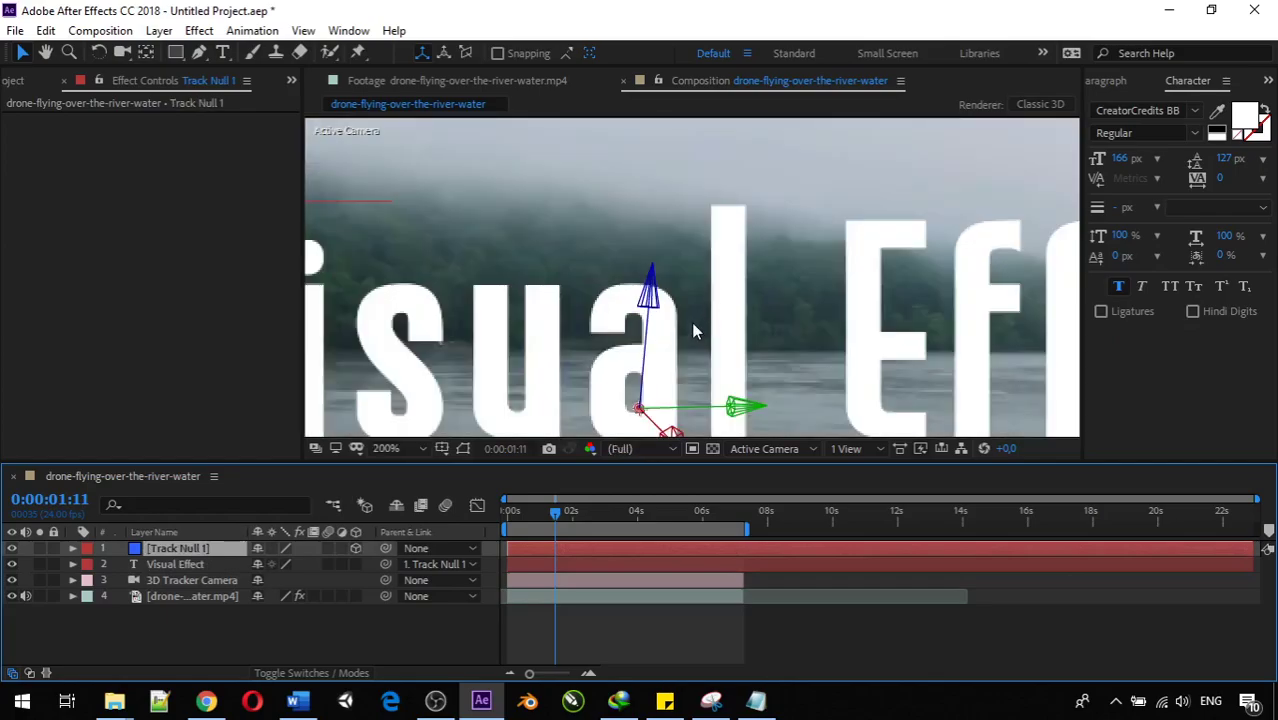
pyautogui.press('space')
pyautogui.moveTo(683, 387); pyautogui.dragTo(824, 165)
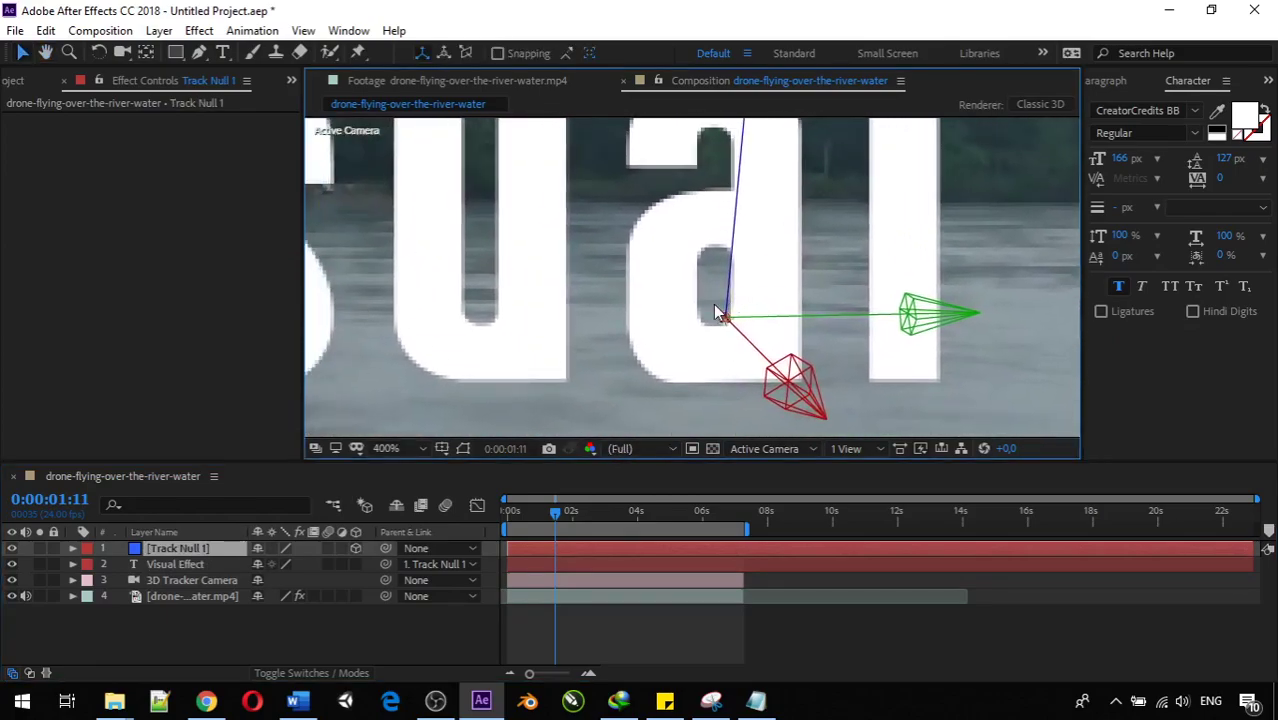
pyautogui.scroll(-4, 712, 320)
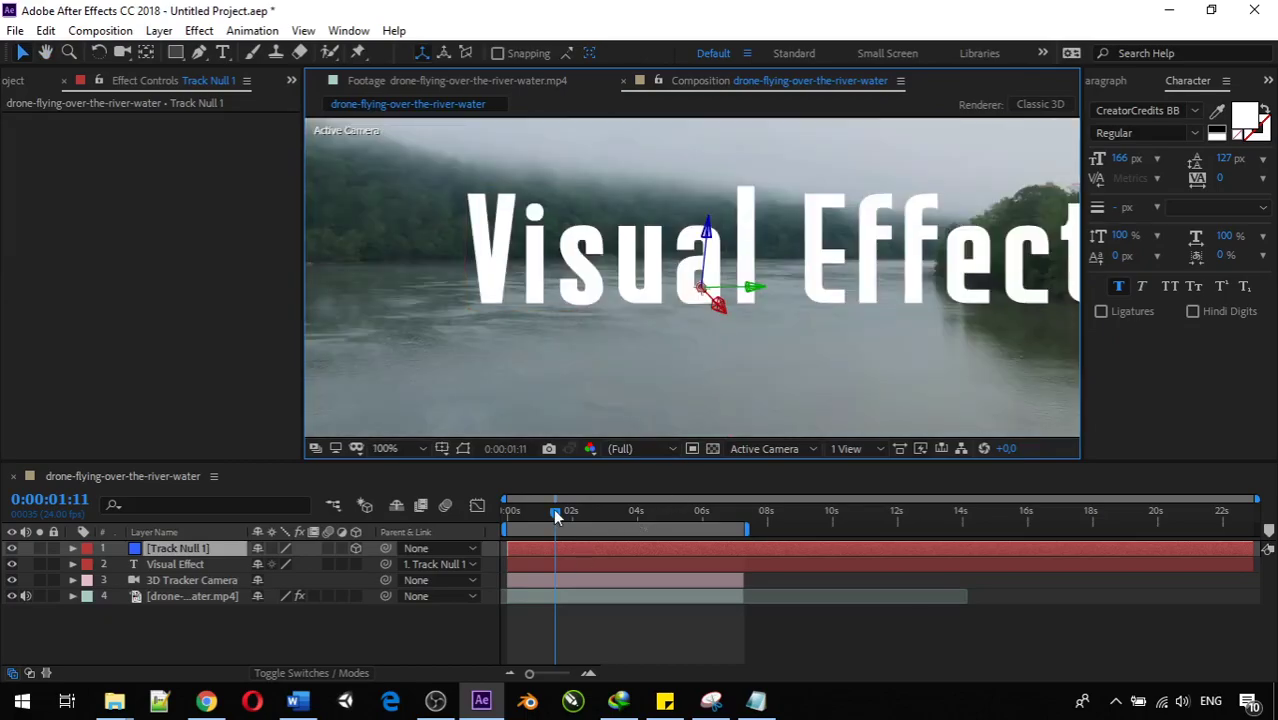
pyautogui.moveTo(555, 514); pyautogui.dragTo(529, 514)
pyautogui.press('space')
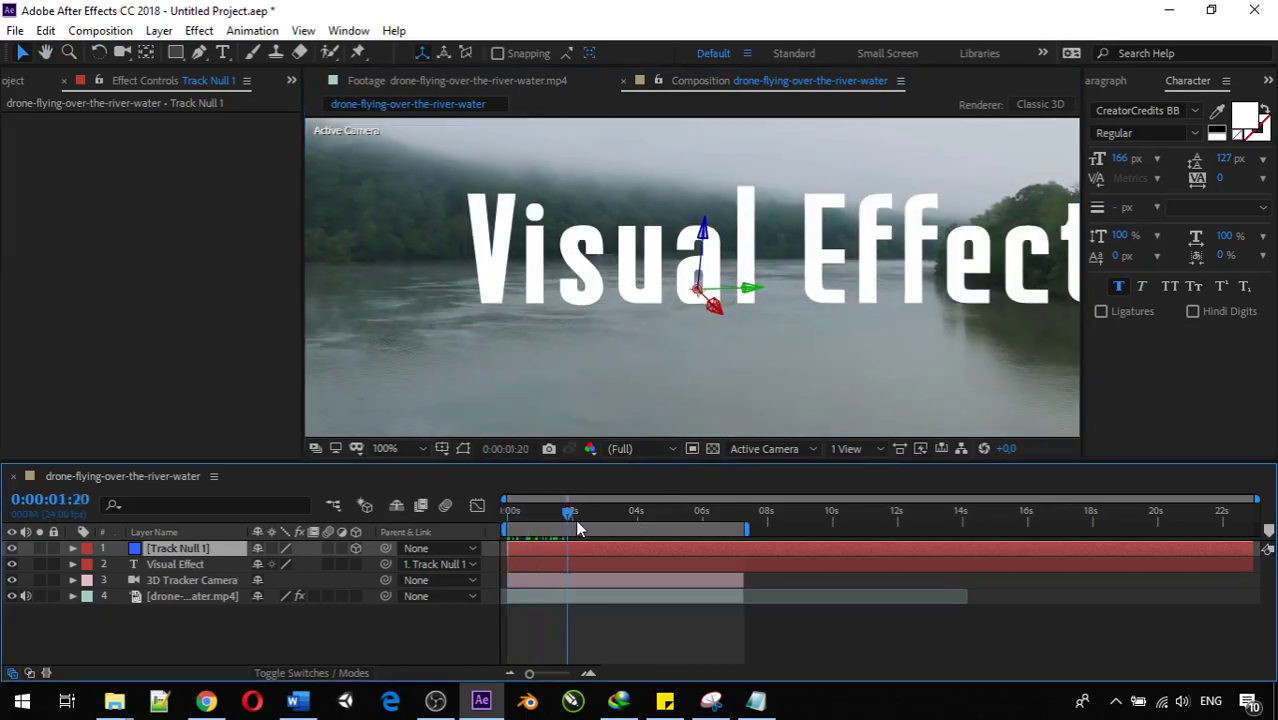
pyautogui.moveTo(605, 520); pyautogui.dragTo(497, 538)
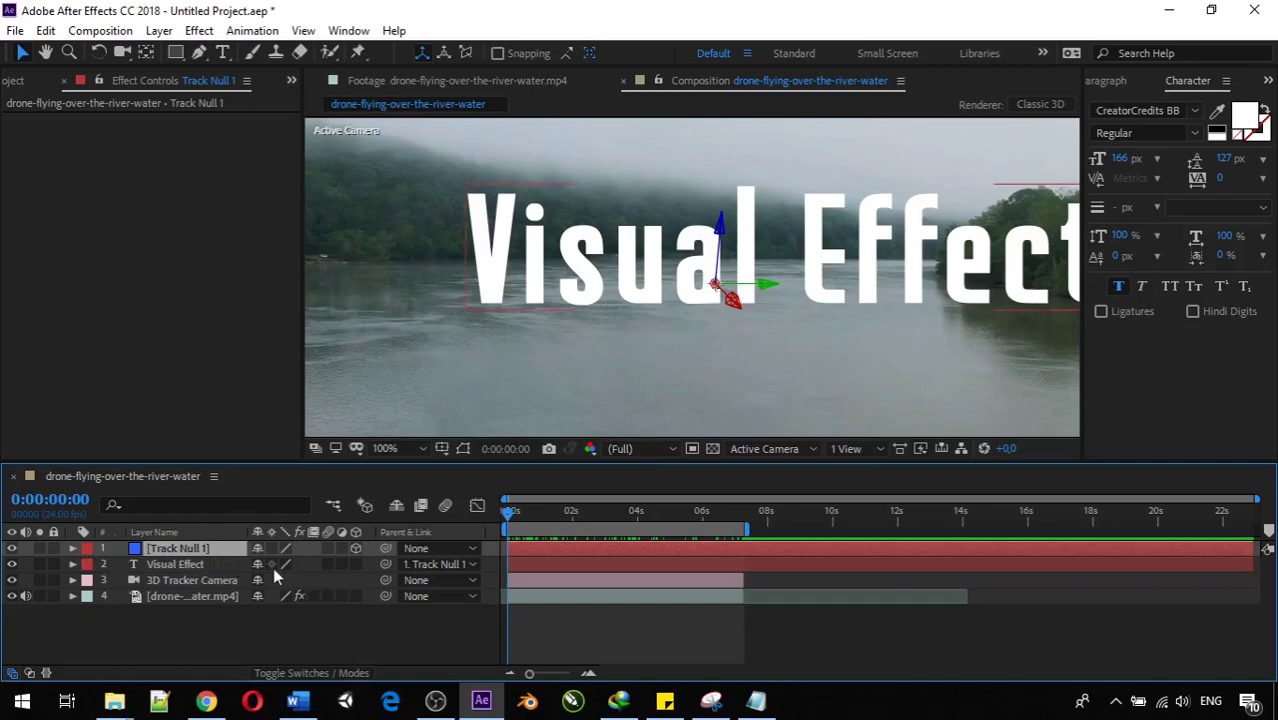
# Make the parented Visual Effect text a 3D layer, leaving its adjustment layer switch off
pyautogui.click(344, 564)
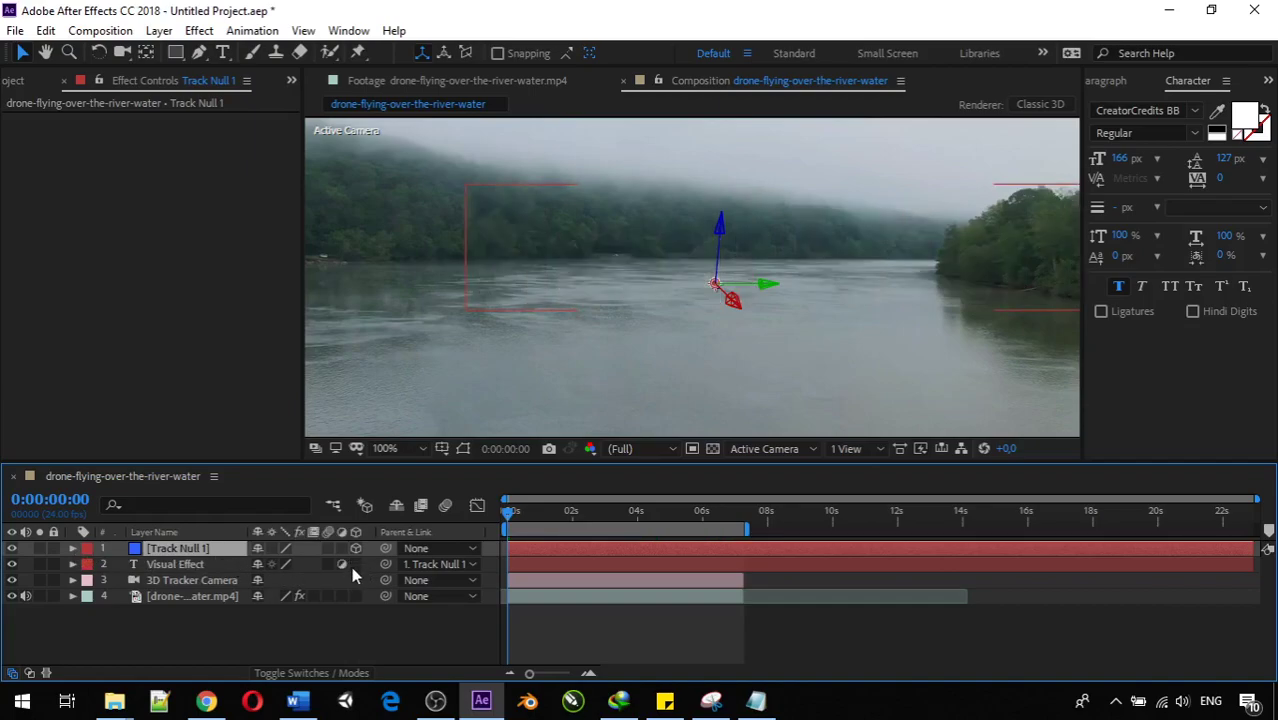
pyautogui.click(356, 564)
pyautogui.click(343, 566)
pyautogui.scroll(2, 838, 321)
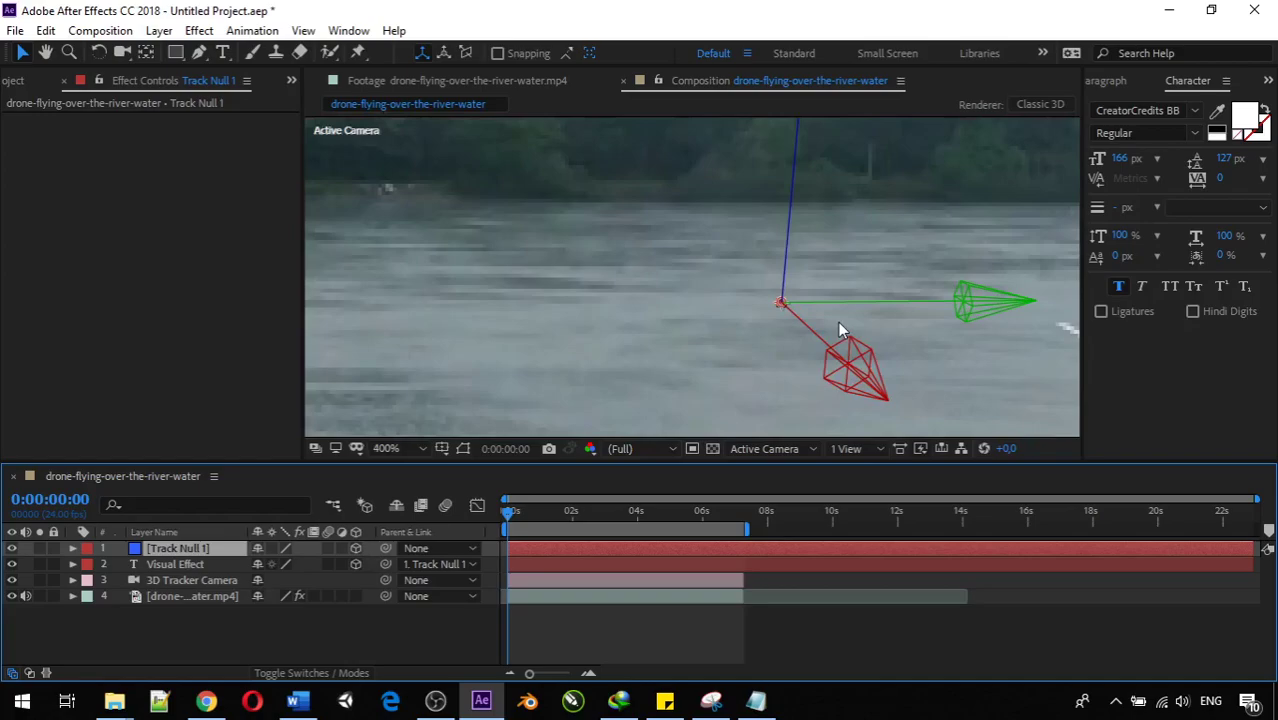
pyautogui.scroll(1, 838, 330)
# Expand the transform properties of Track Null 1 and copy its Position value
pyautogui.click(73, 548)
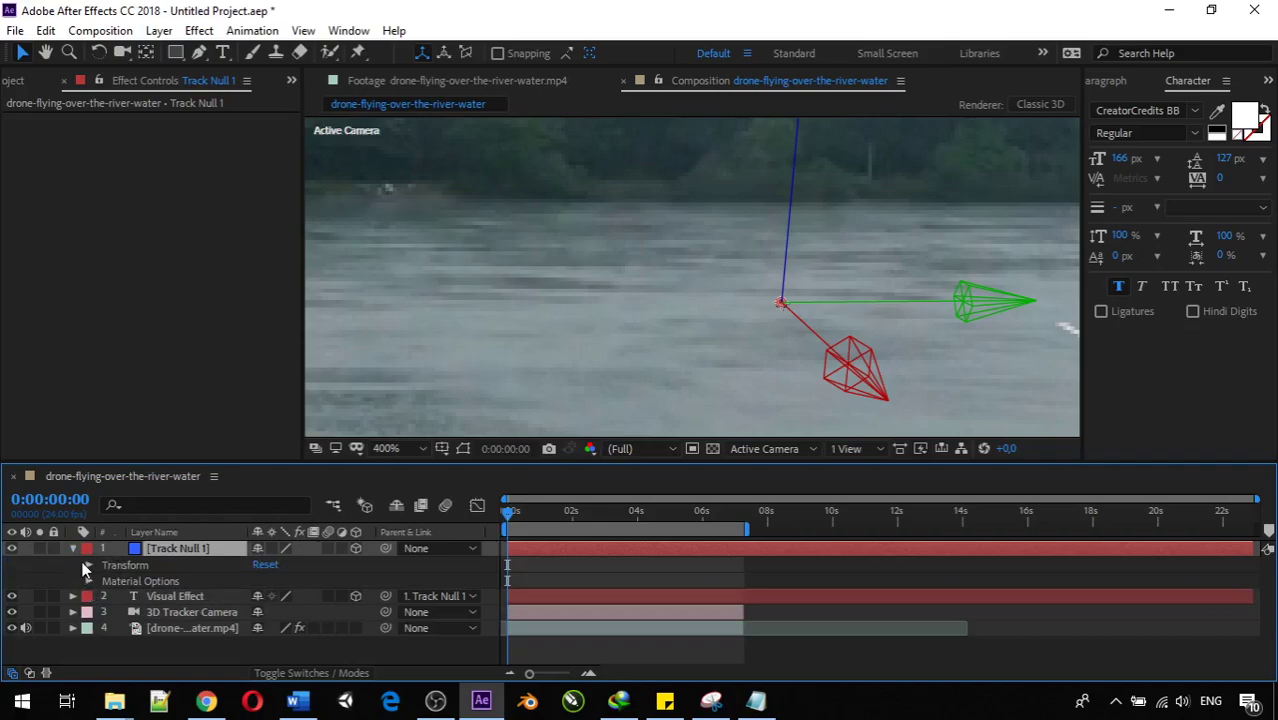
pyautogui.click(88, 566)
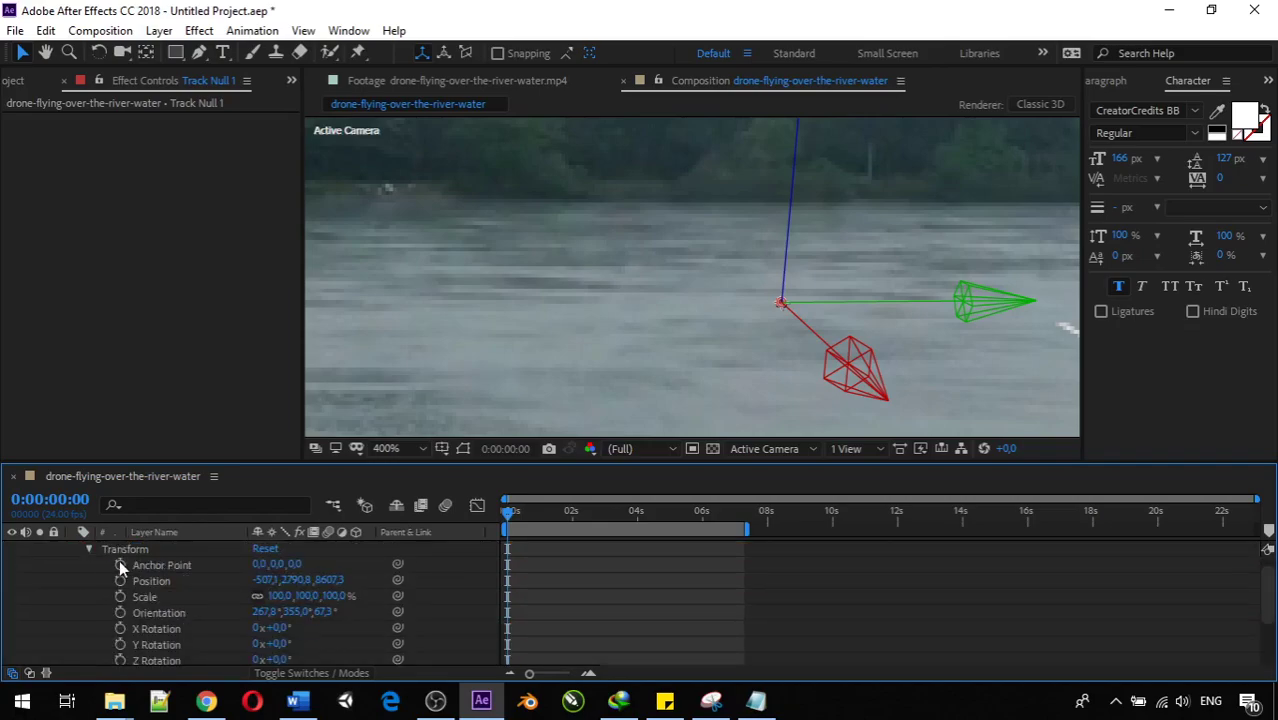
pyautogui.click(191, 578)
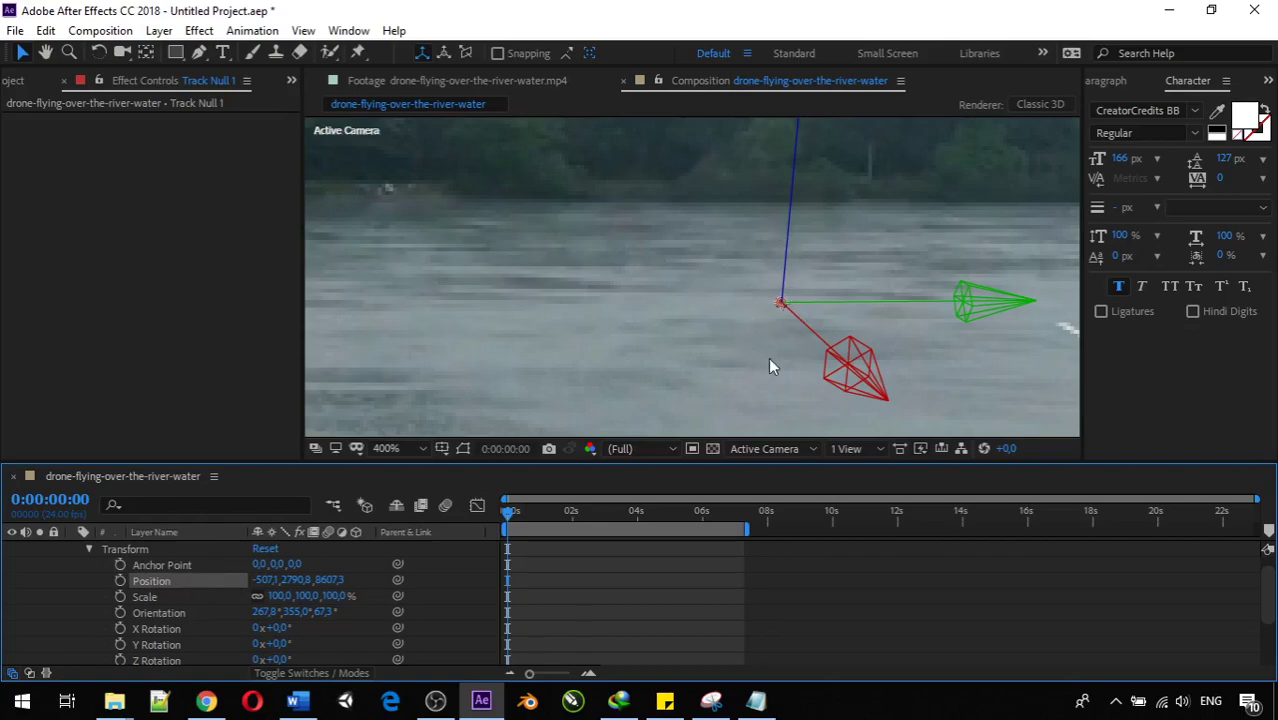
pyautogui.rightClick(159, 578)
pyautogui.click(151, 579)
pyautogui.scroll(-3, 150, 584)
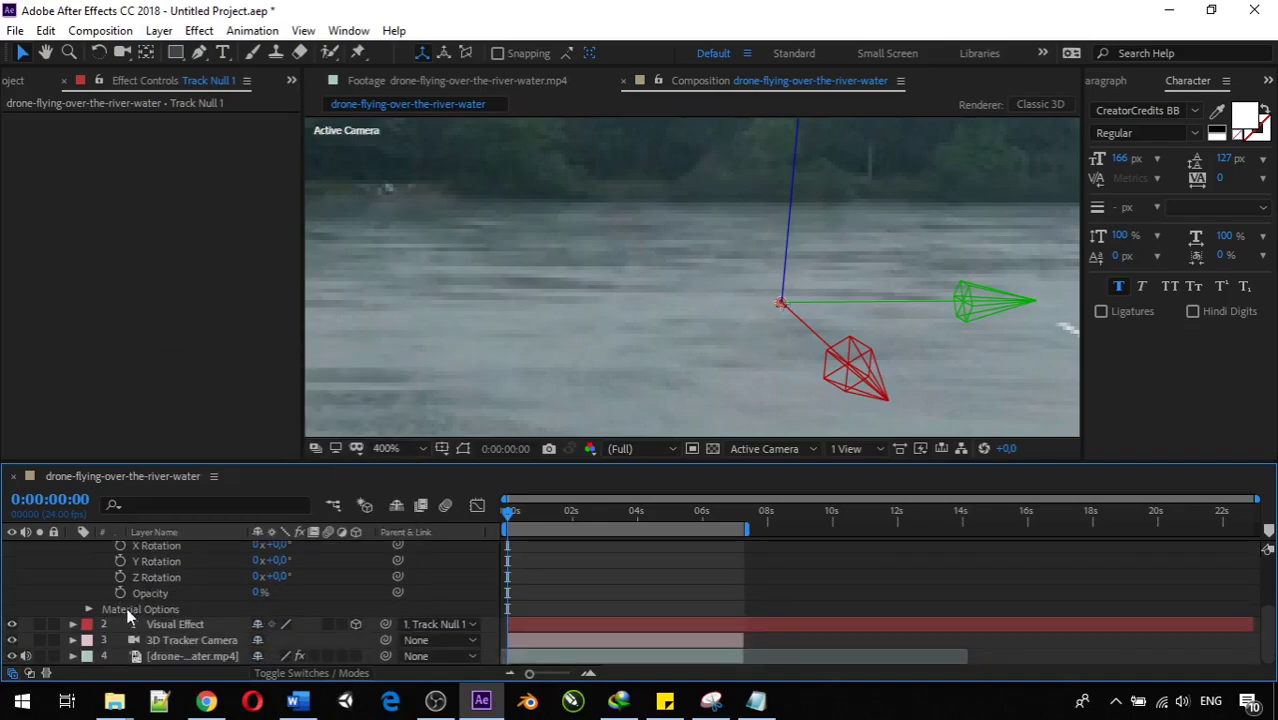
# Paste the copied position -507.1, 2790.8, 8607.3 into the Position property of the Visual Effect layer
pyautogui.click(72, 624)
pyautogui.scroll(-2, 134, 604)
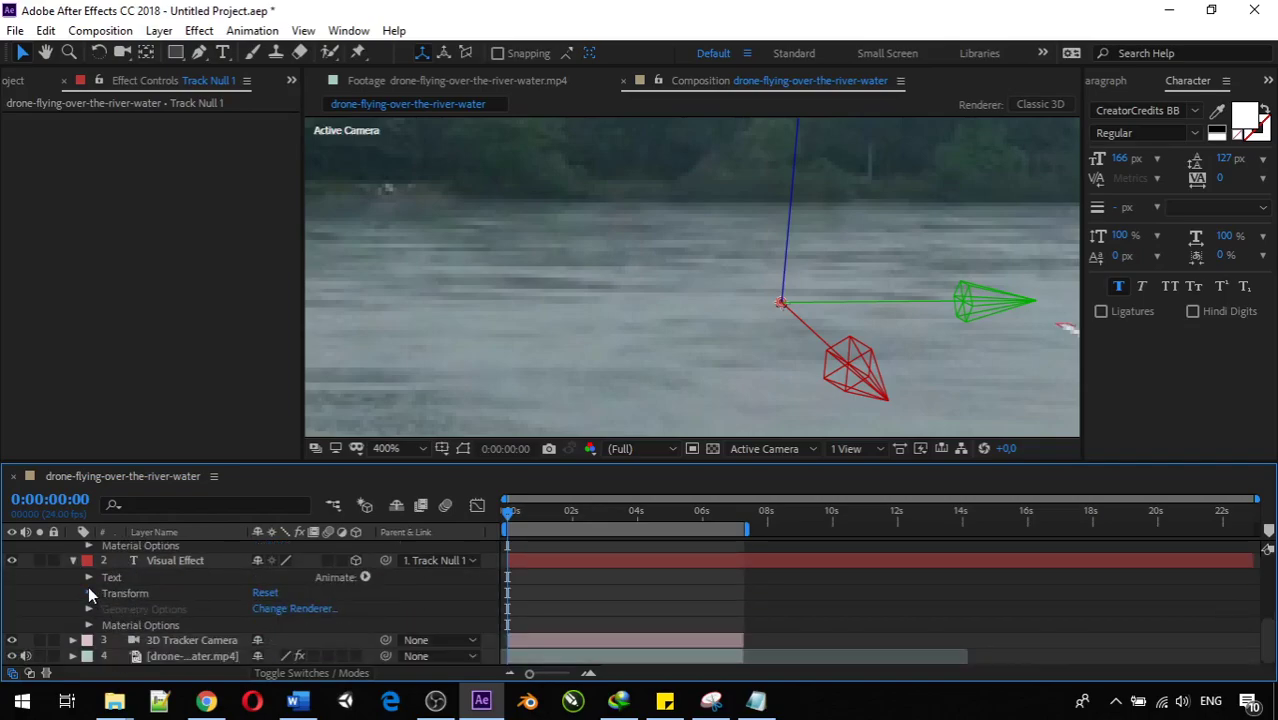
pyautogui.click(88, 593)
pyautogui.scroll(-3, 155, 589)
pyautogui.scroll(1, 163, 576)
pyautogui.click(159, 581)
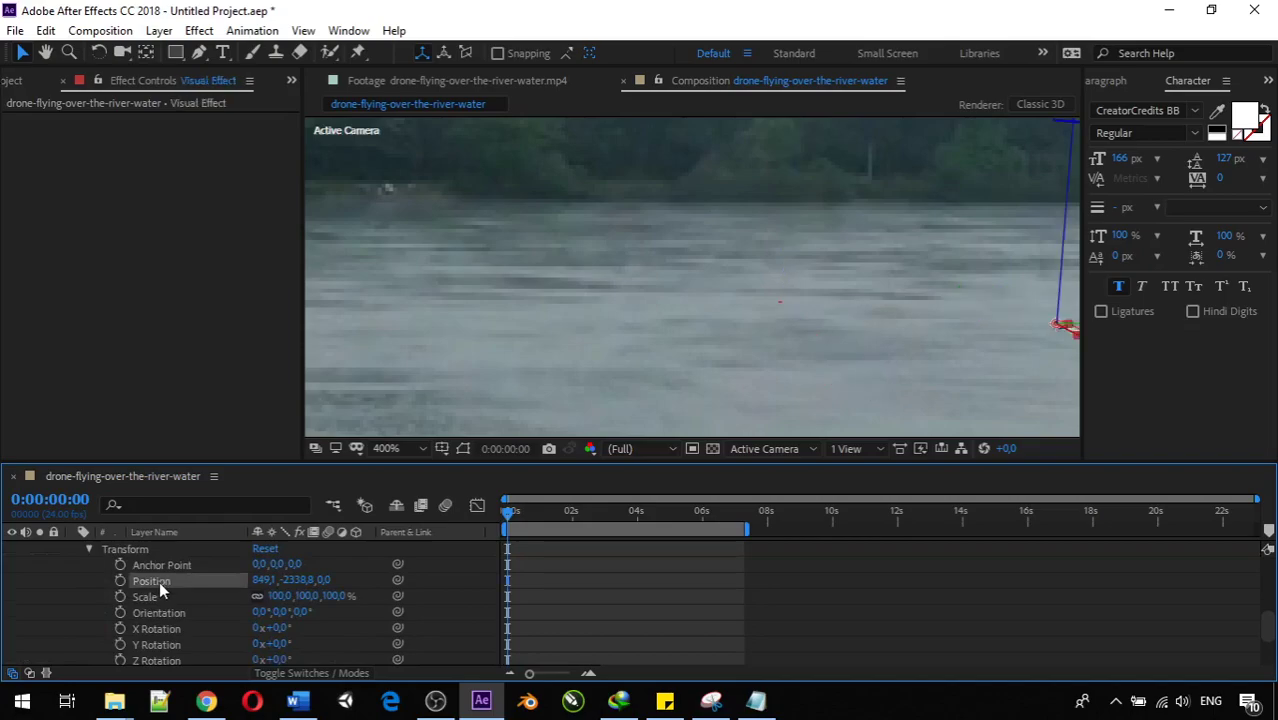
pyautogui.hotkey('ctrl', 'v')
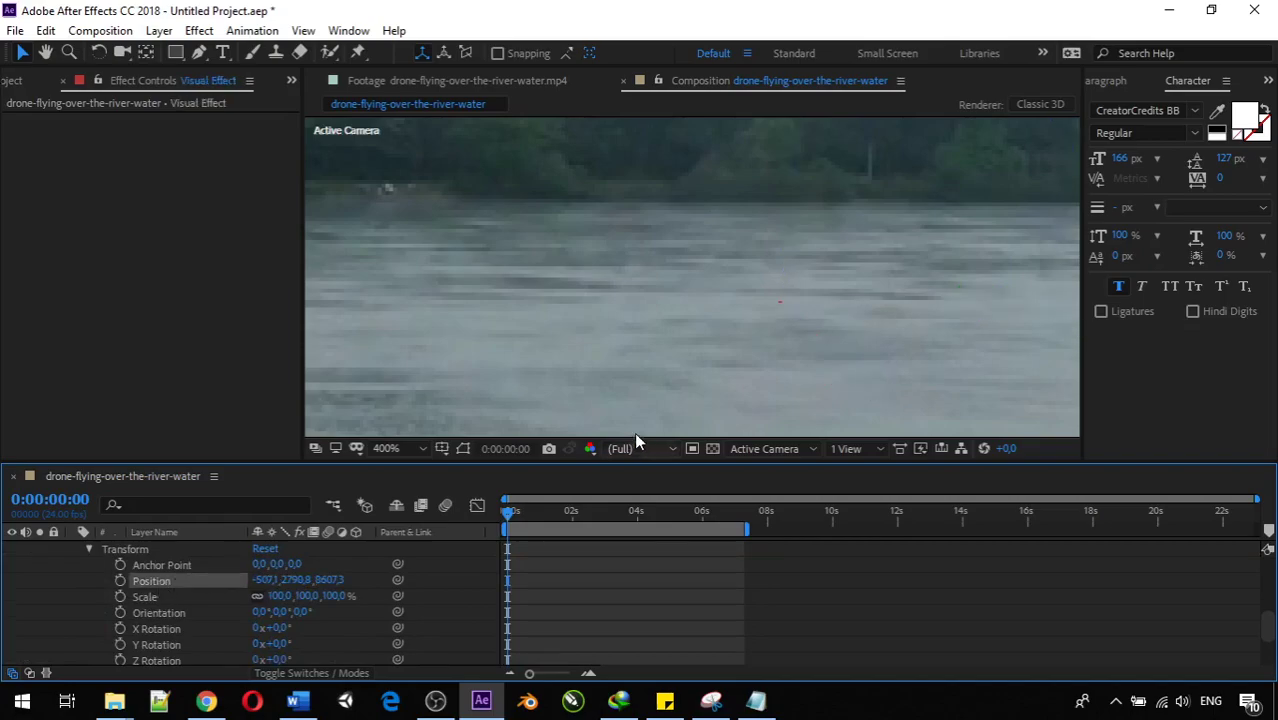
pyautogui.scroll(-3, 753, 354)
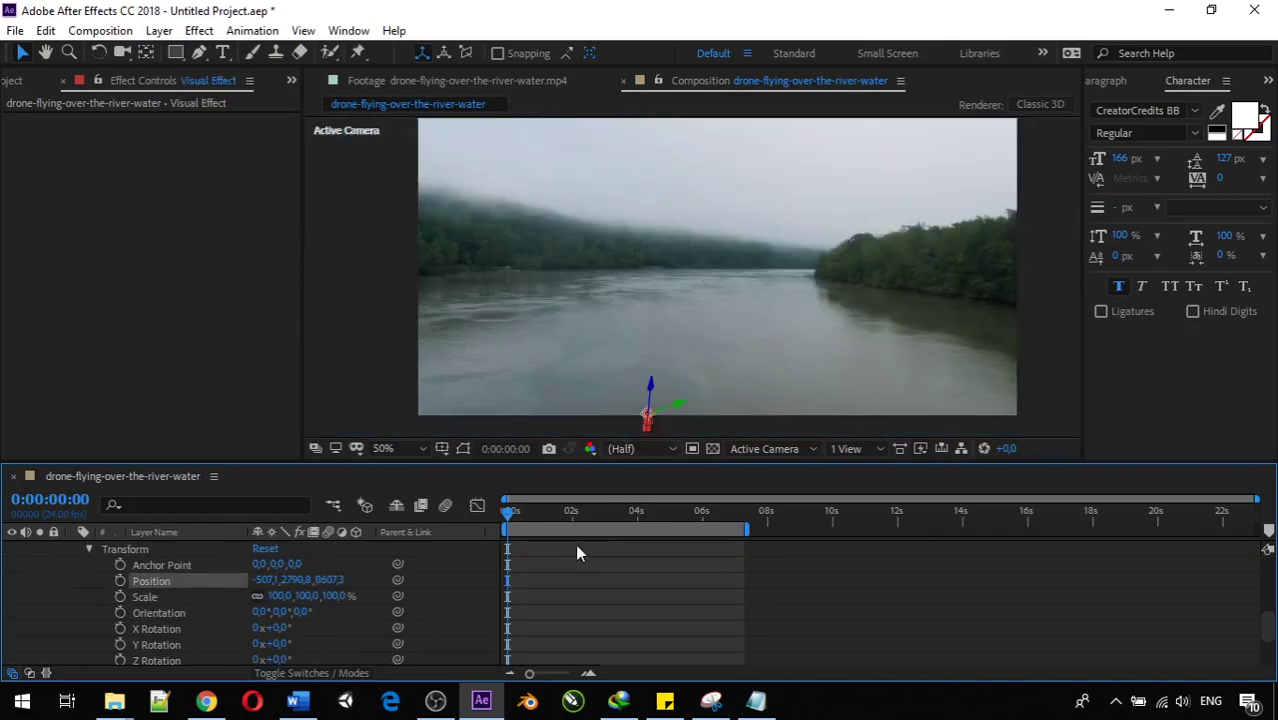
# Check the clip in the timeline and compare the transform values of Track Null 1 and the Visual Effect layer
pyautogui.moveTo(507, 514); pyautogui.dragTo(466, 544)
pyautogui.moveTo(510, 512); pyautogui.dragTo(511, 550)
pyautogui.scroll(-2, 167, 611)
pyautogui.click(167, 611)
pyautogui.scroll(-3, 167, 611)
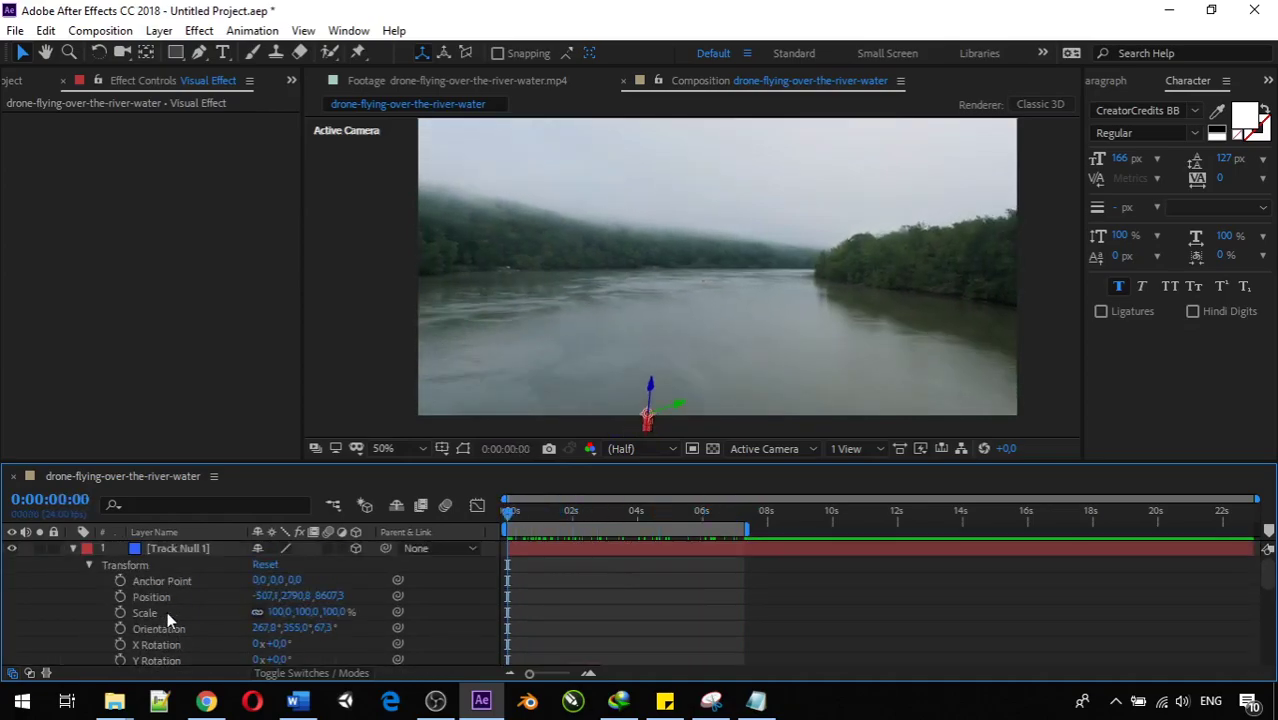
pyautogui.scroll(-3, 167, 611)
pyautogui.scroll(5, 167, 611)
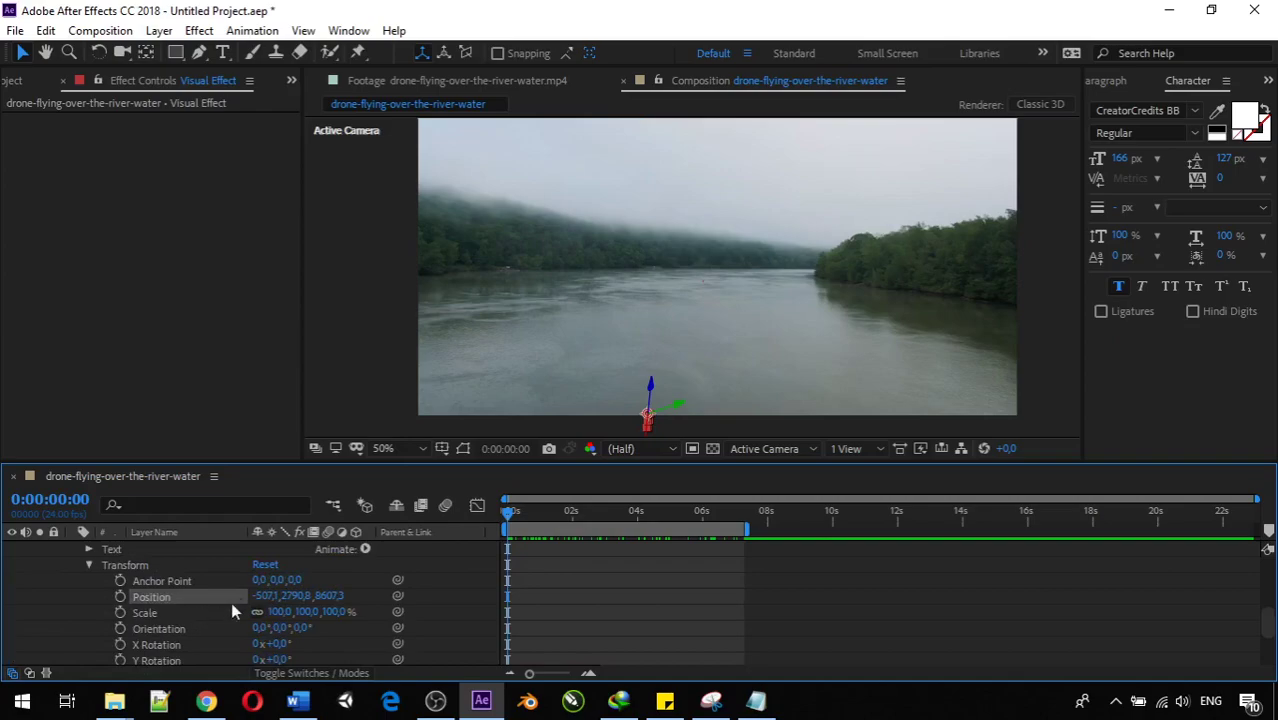
pyautogui.scroll(1, 318, 596)
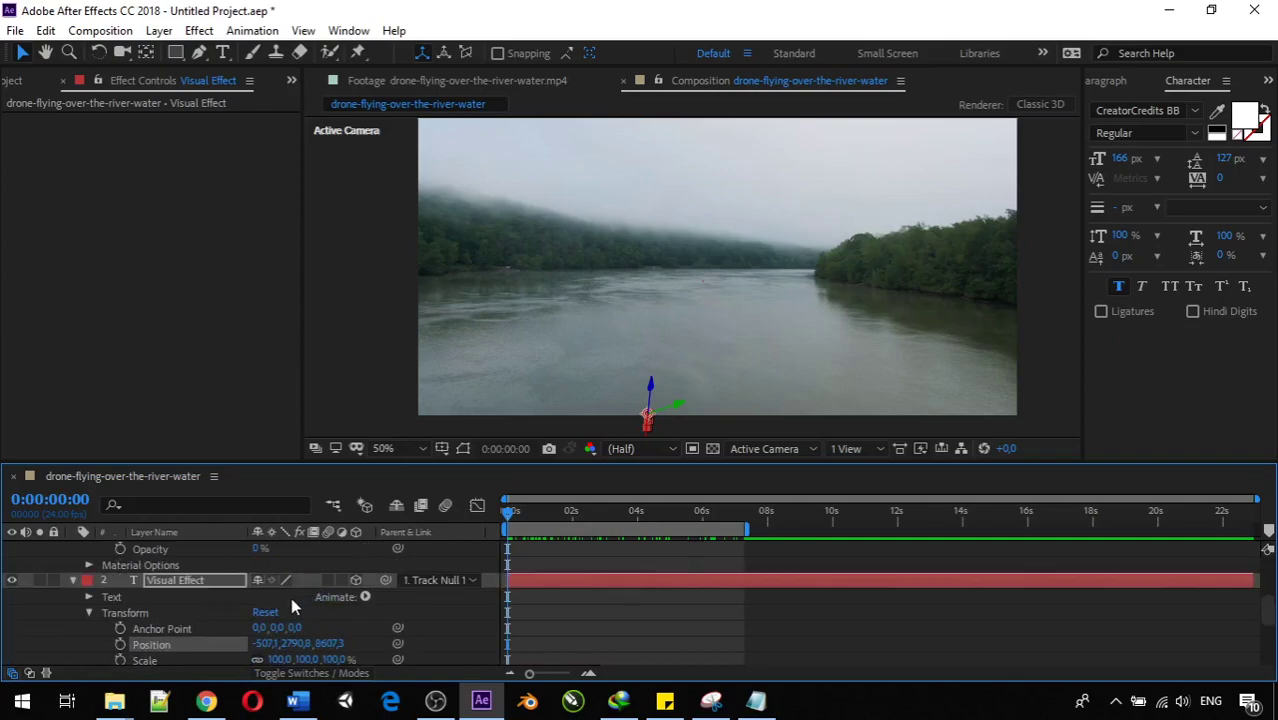
# Switch the Visual Effect layer's 3D off and back on to reset its Z position to 0
pyautogui.click(356, 580)
pyautogui.click(356, 580)
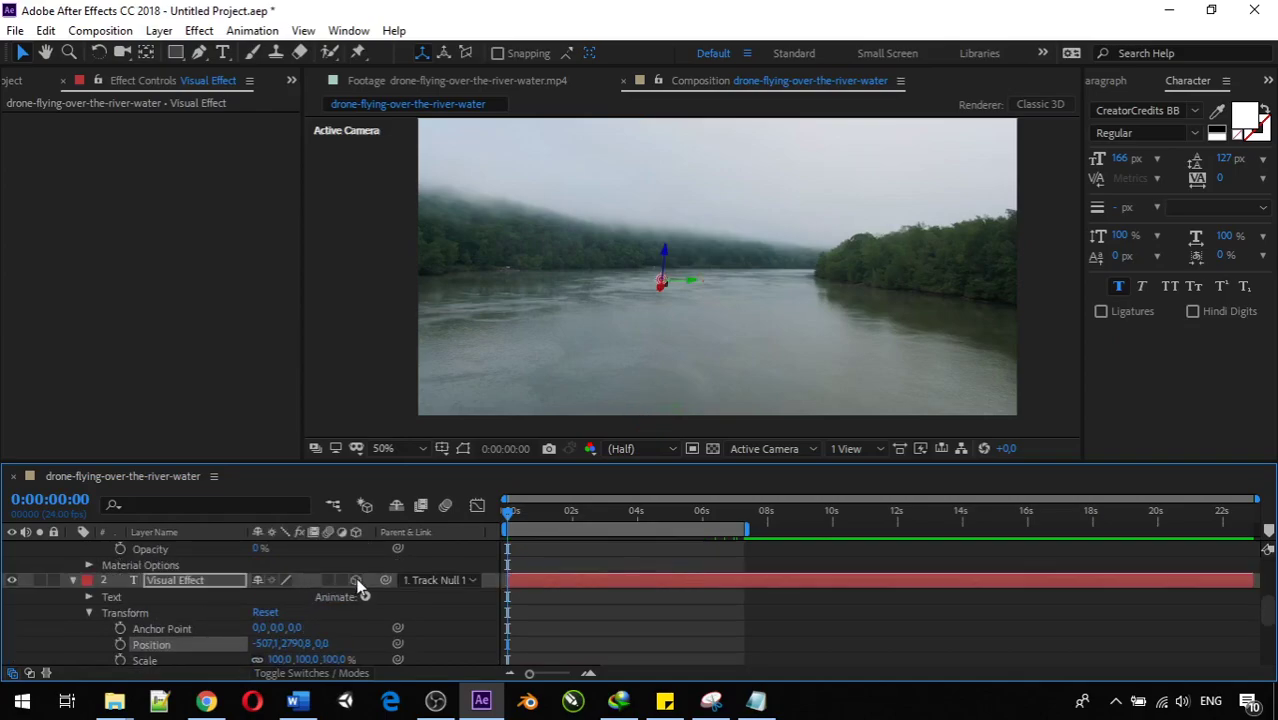
pyautogui.click(356, 580)
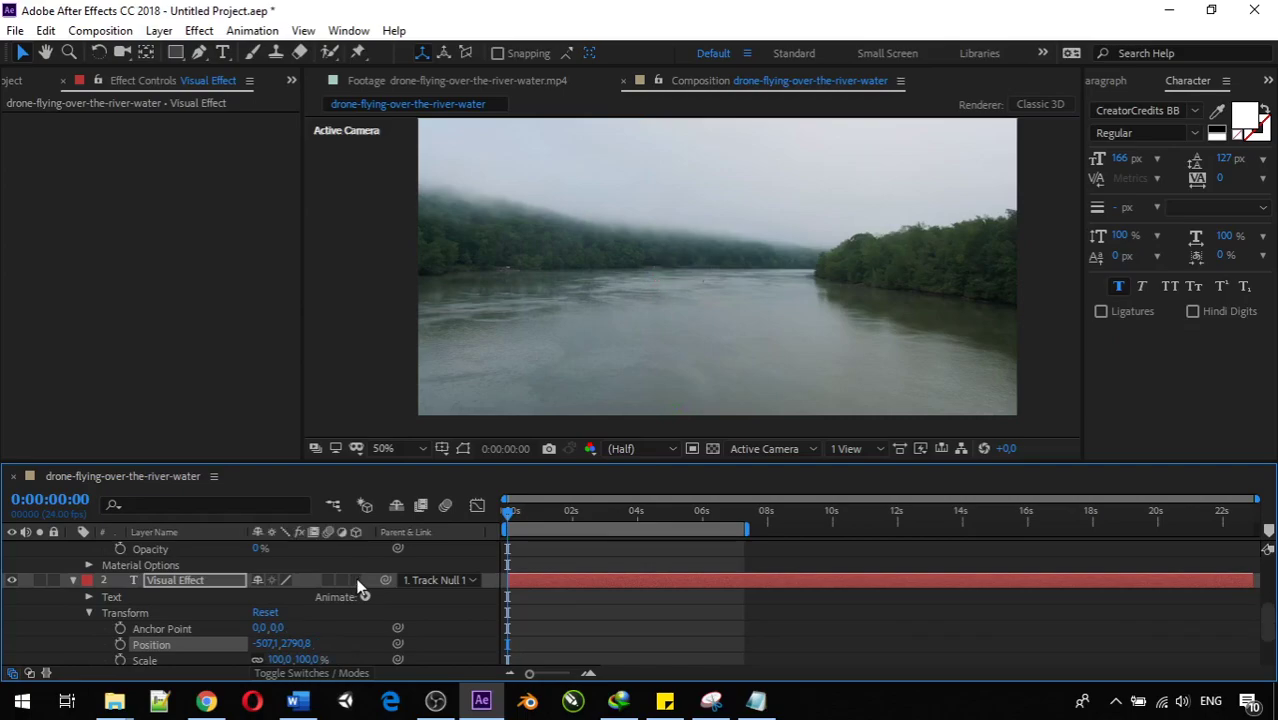
pyautogui.click(356, 580)
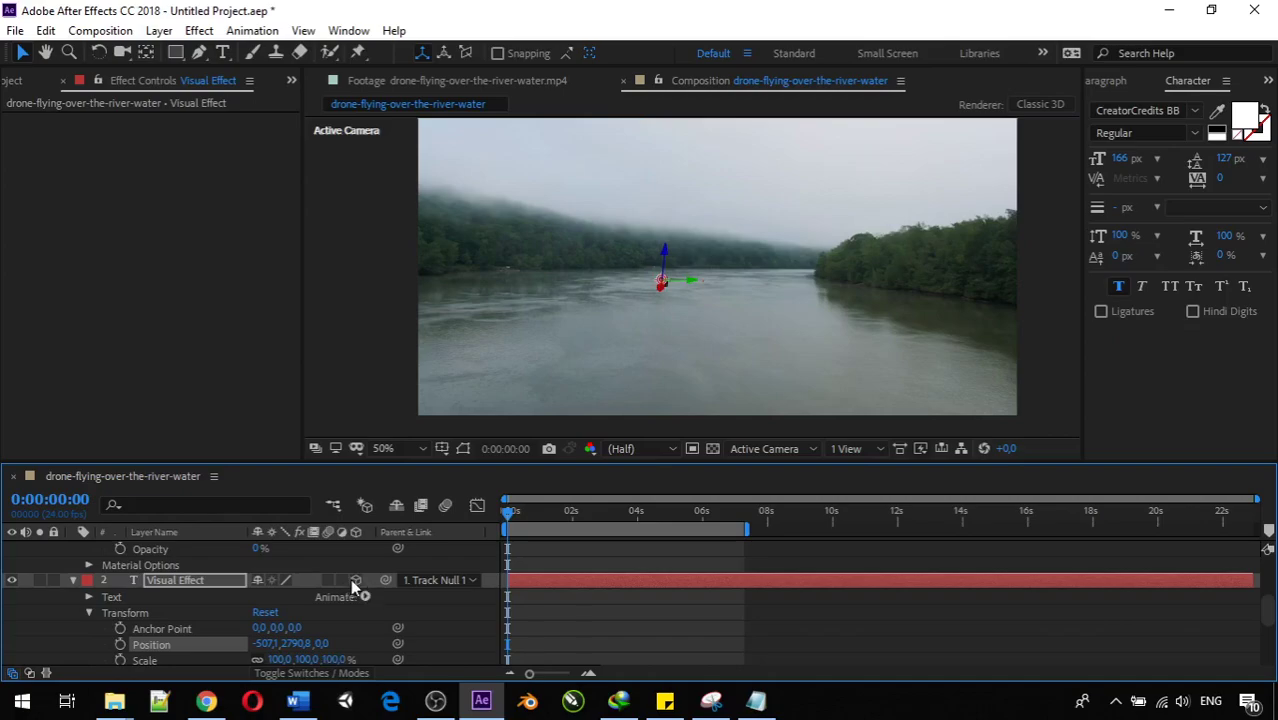
pyautogui.click(354, 580)
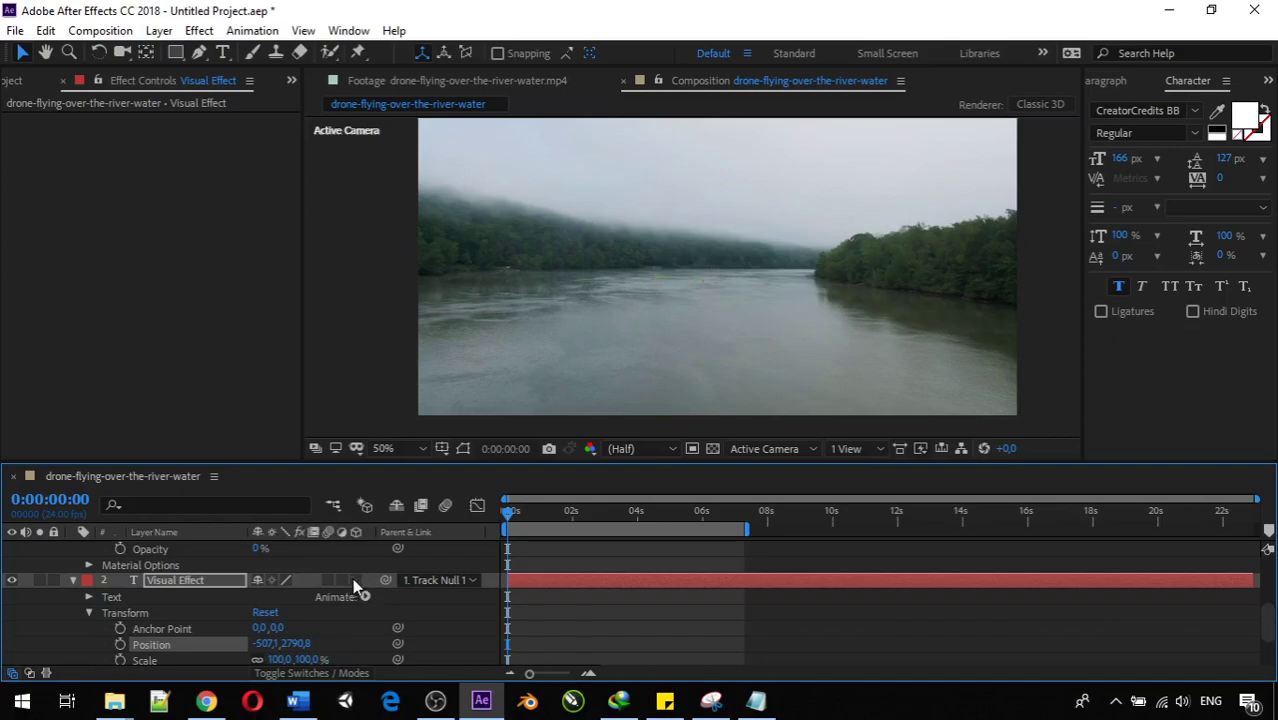
pyautogui.click(354, 581)
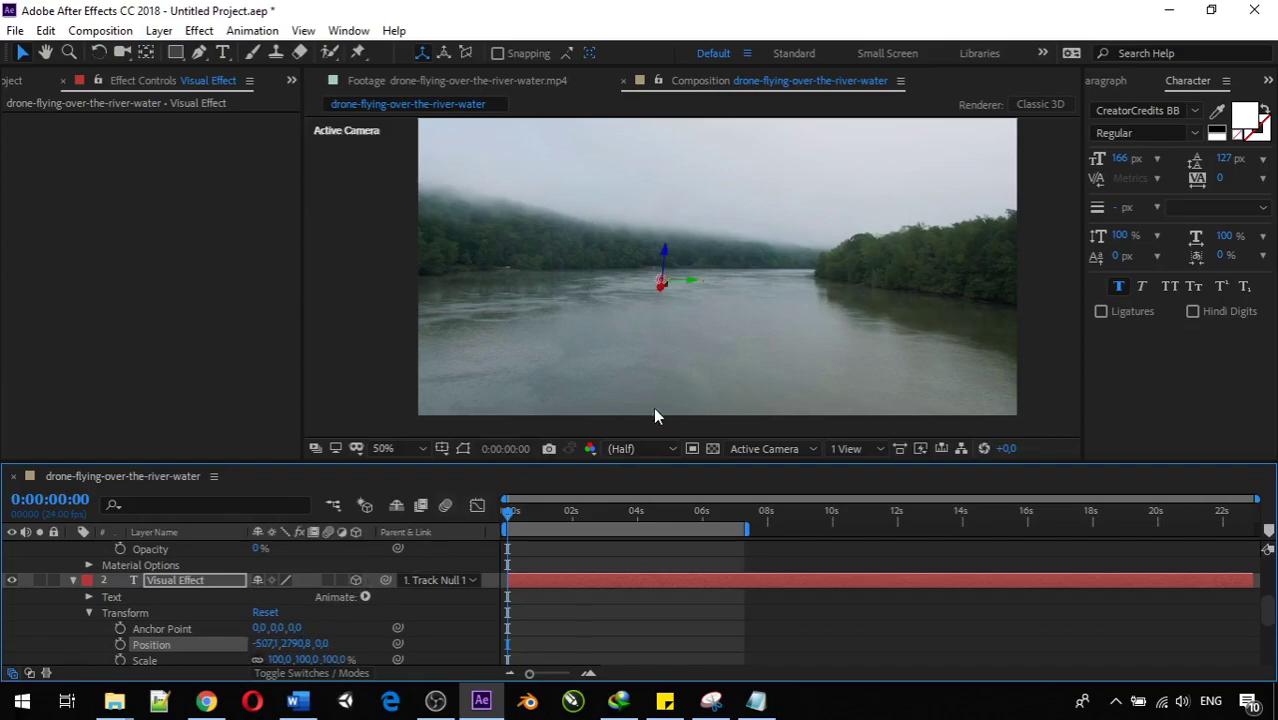
# Find the tiny Visual Effect text at the track null on the river and scale it up uniformly to about 446%
pyautogui.scroll(5, 670, 382)
pyautogui.scroll(-2, 670, 382)
pyautogui.scroll(-2, 666, 382)
pyautogui.scroll(2, 666, 382)
pyautogui.scroll(1, 443, 312)
pyautogui.scroll(-1, 443, 312)
pyautogui.moveTo(456, 312); pyautogui.dragTo(480, 315)
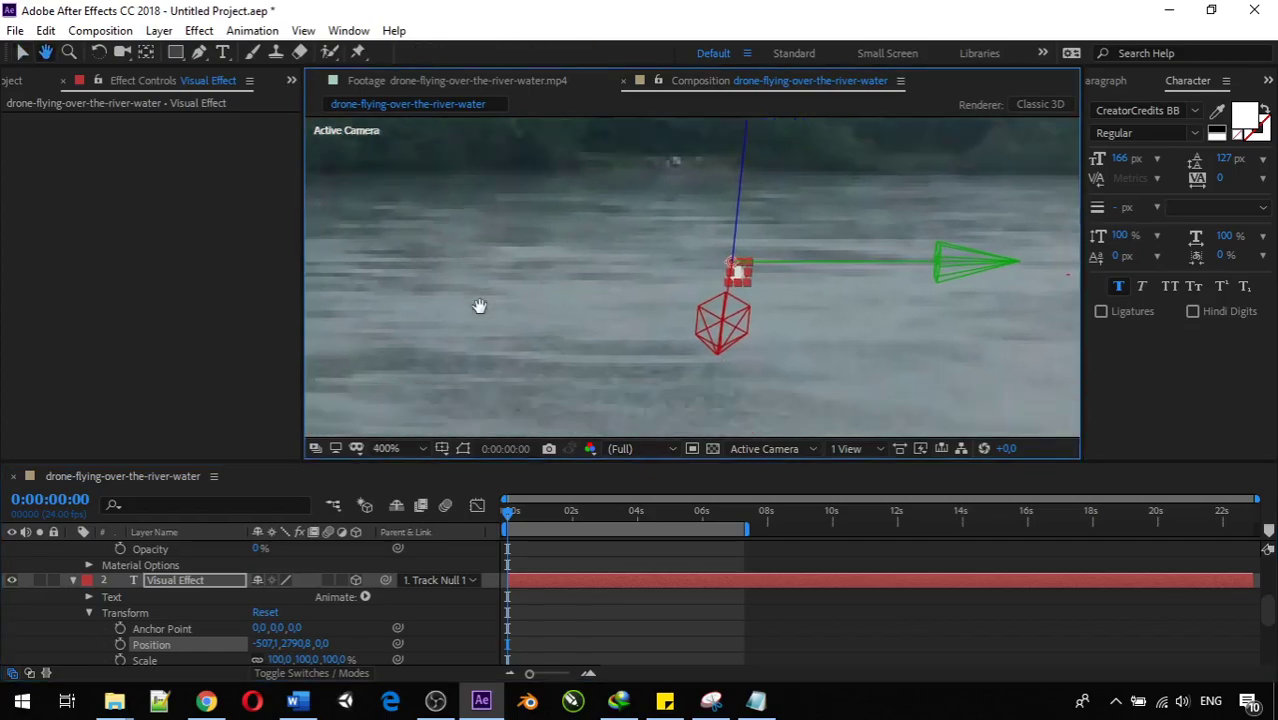
pyautogui.scroll(1, 736, 283)
pyautogui.scroll(1, 722, 235)
pyautogui.moveTo(722, 234); pyautogui.dragTo(714, 260)
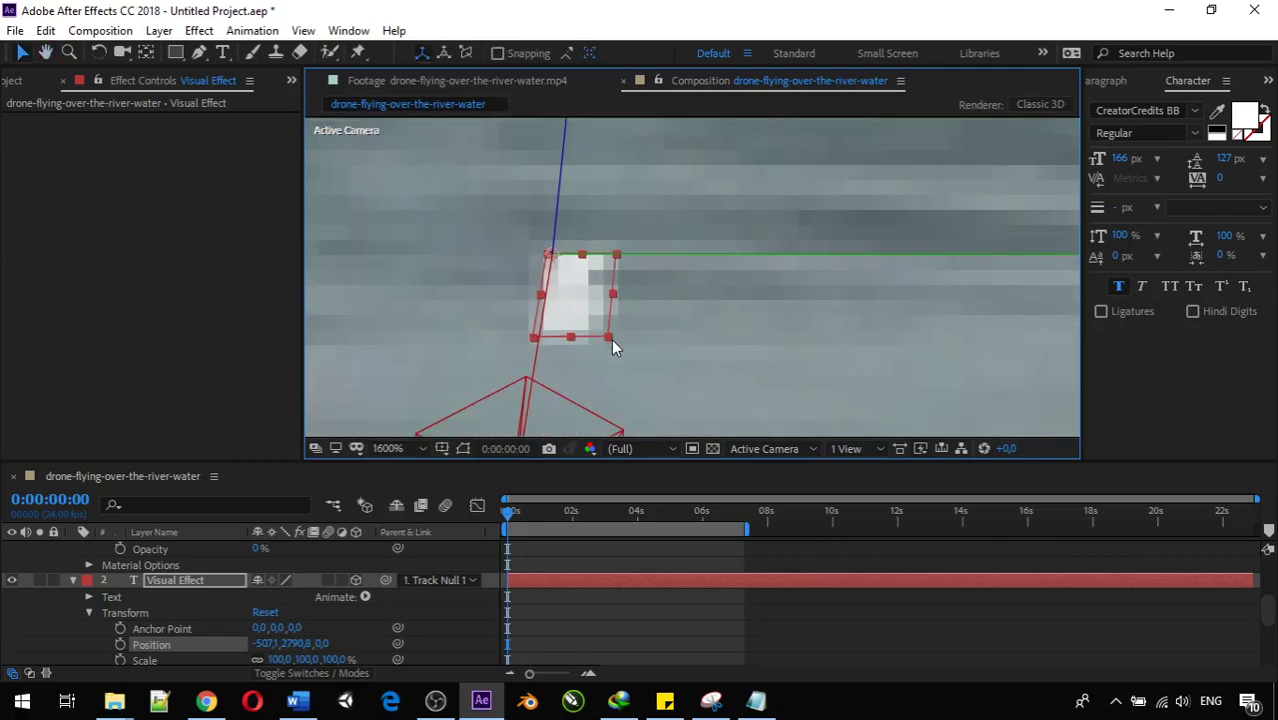
pyautogui.moveTo(608, 337); pyautogui.dragTo(1277, 630)
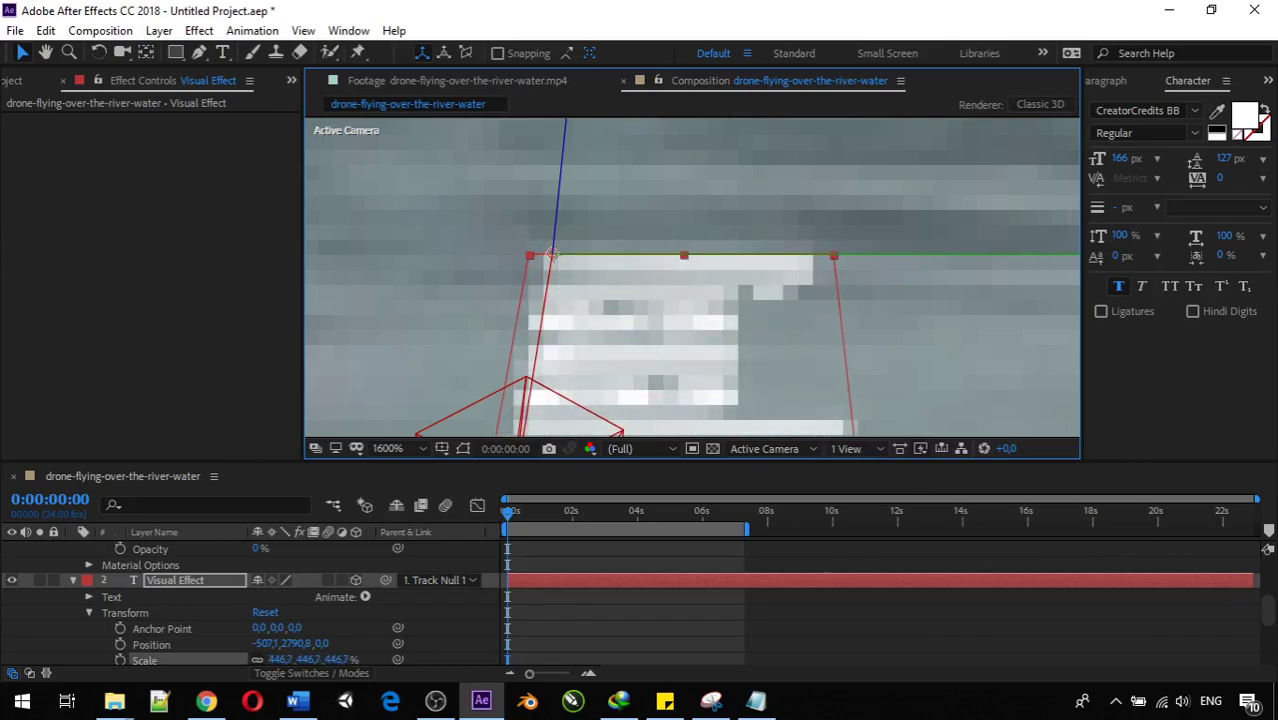
# Enlarge the Visual Effect text along the river to a uniform scale of about 1055.7% and deselect the layer
pyautogui.hotkey('shift', '/')
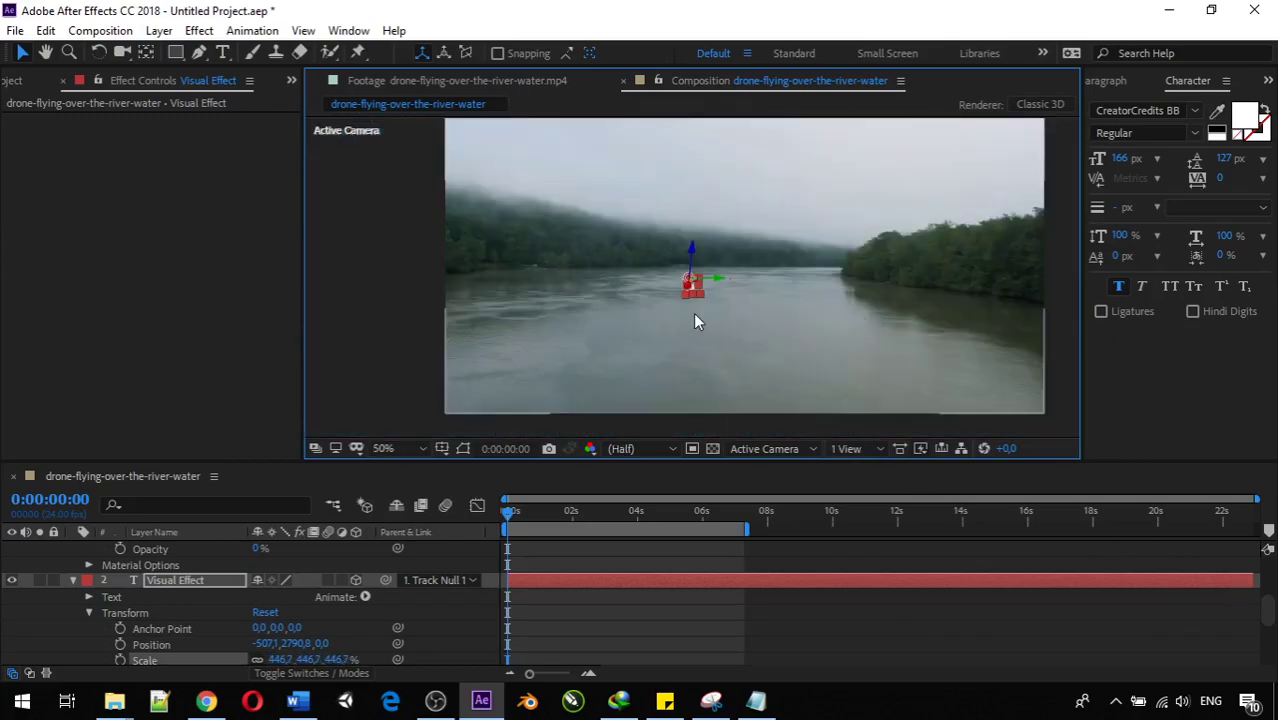
pyautogui.moveTo(698, 293); pyautogui.dragTo(776, 363)
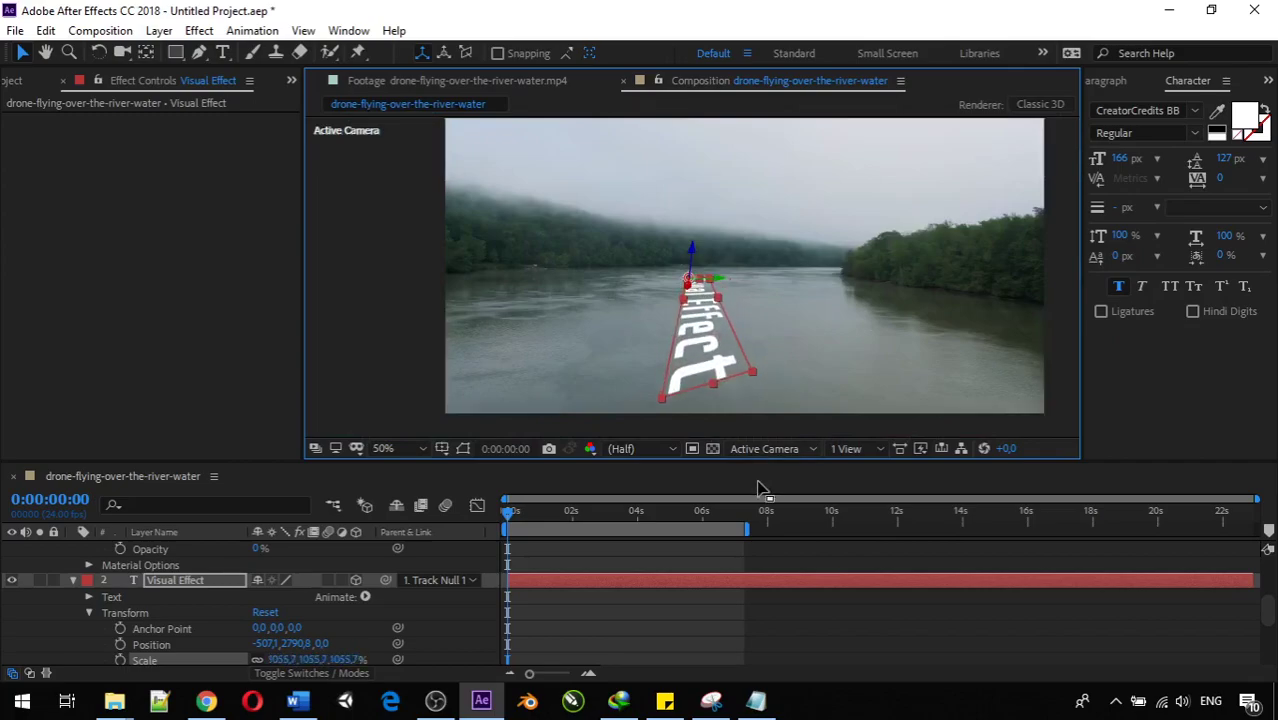
pyautogui.click(872, 370)
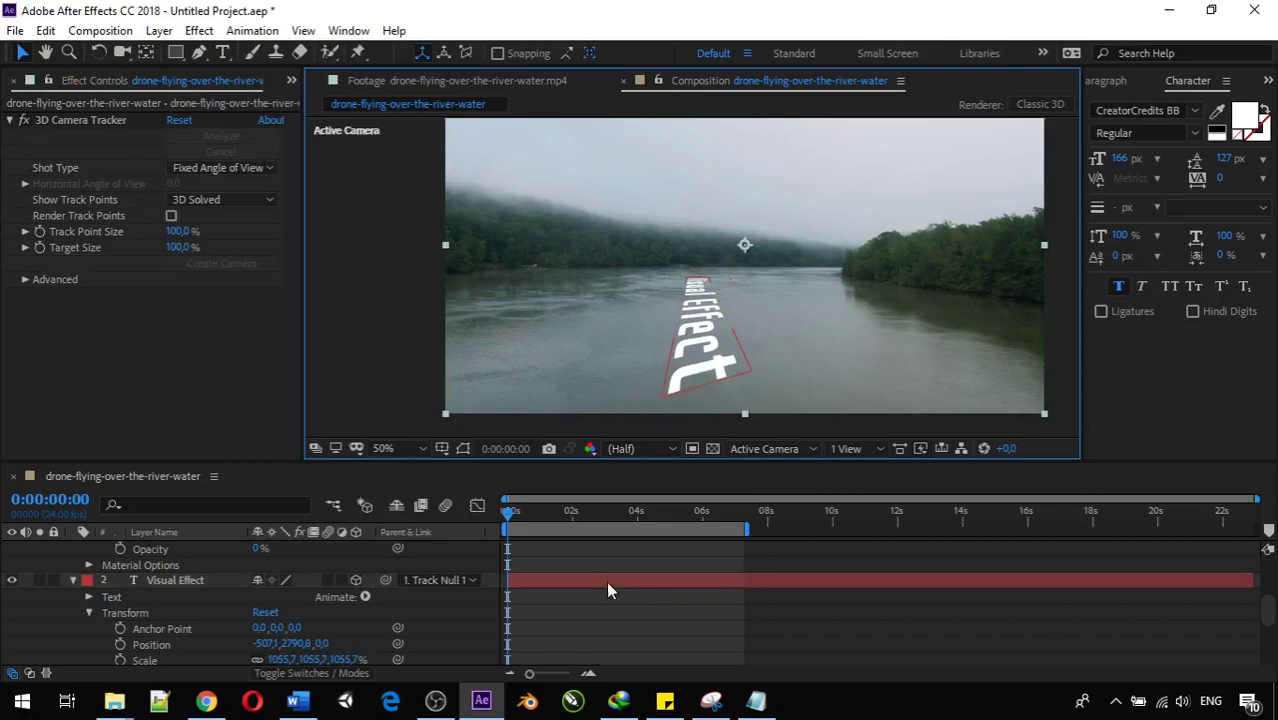
# Preview the enlarged text's motion over the river and bring the Visual Effect layer's orientation and rotation properties into view
pyautogui.press('space')
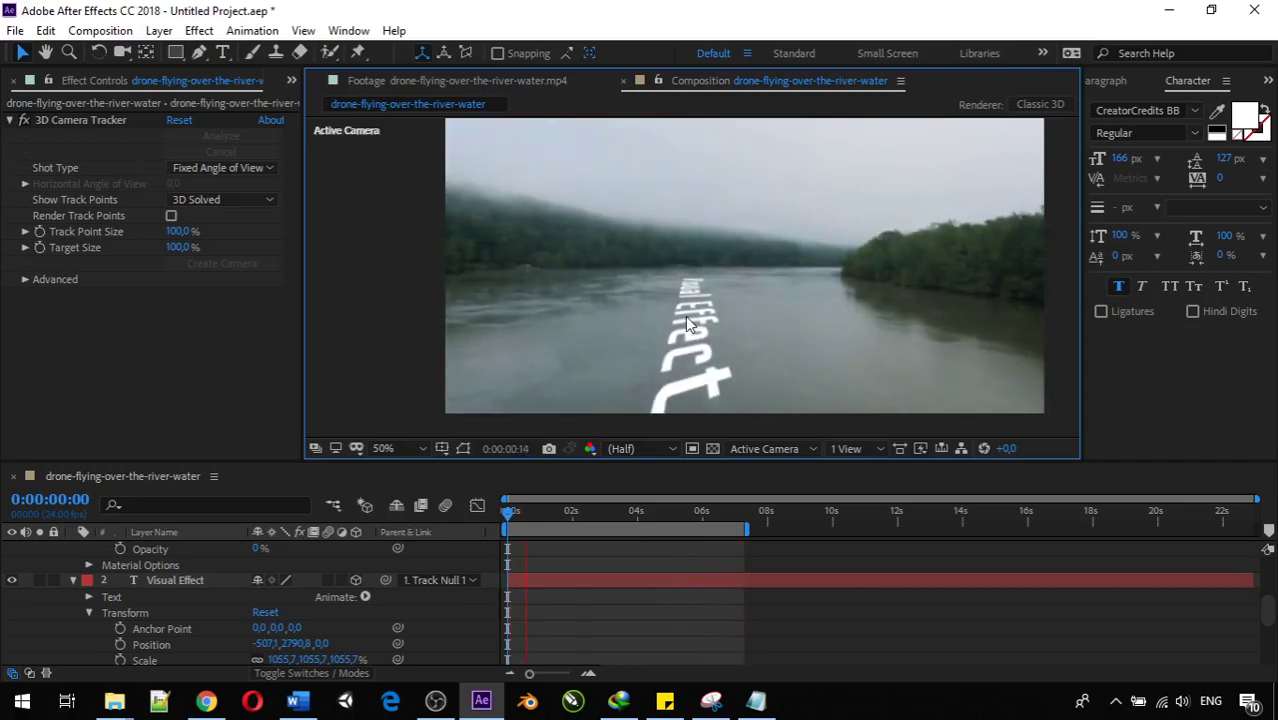
pyautogui.press('space')
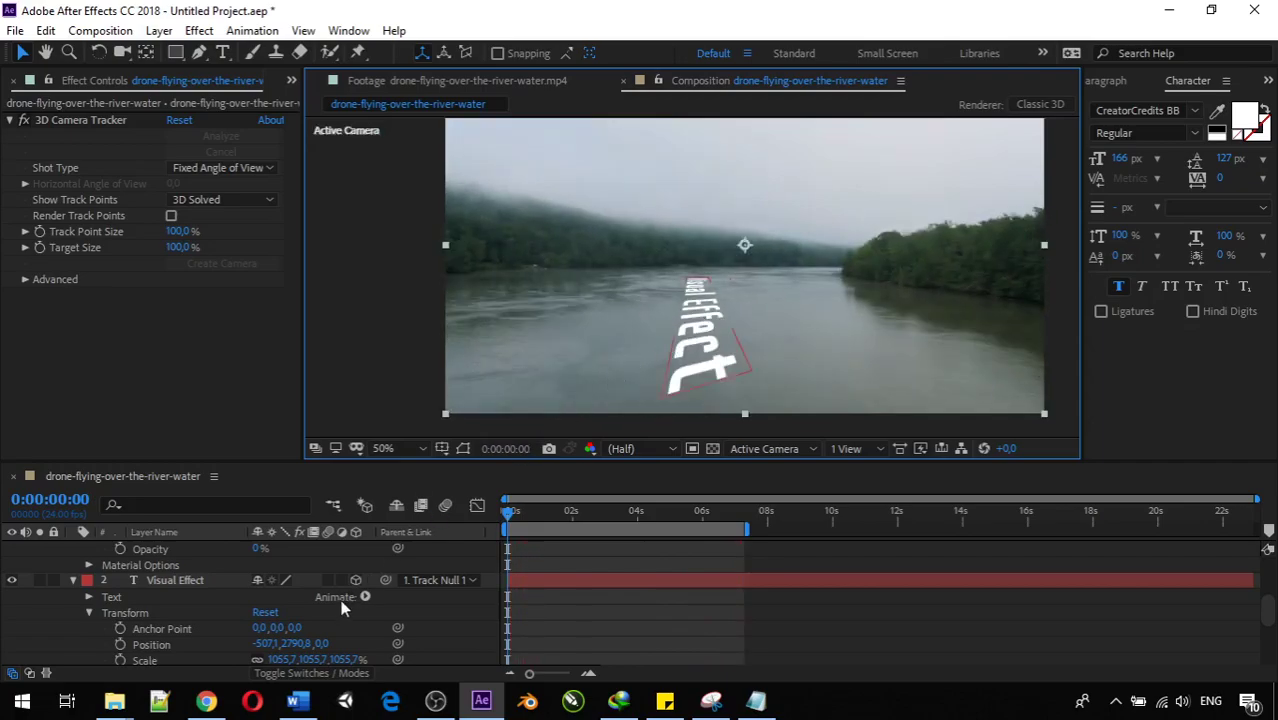
pyautogui.scroll(-3, 344, 591)
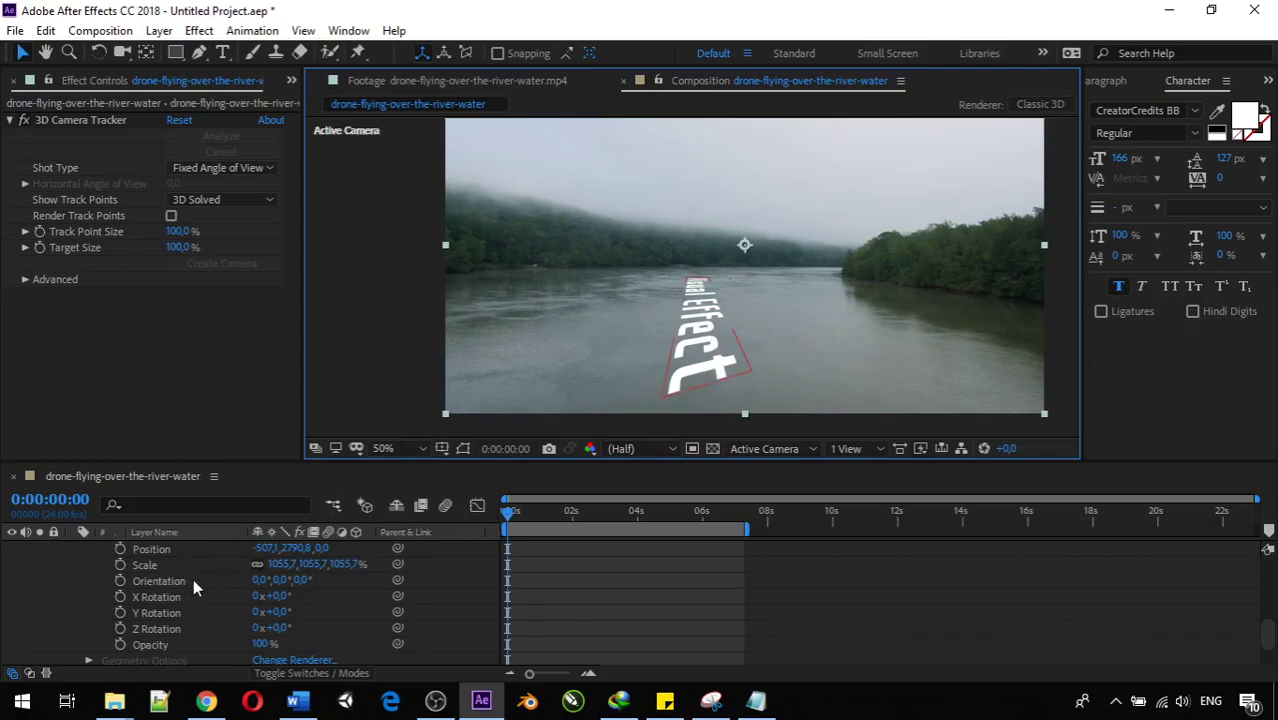
# Stand the Visual Effect text upright on the river by rotating it to X 89°, Y -66° and Z -6°
pyautogui.scroll(2, 189, 613)
pyautogui.scroll(-2, 189, 613)
pyautogui.click(274, 596)
pyautogui.write('40')
pyautogui.press('Return')
pyautogui.moveTo(305, 590); pyautogui.dragTo(273, 625)
pyautogui.click(277, 619)
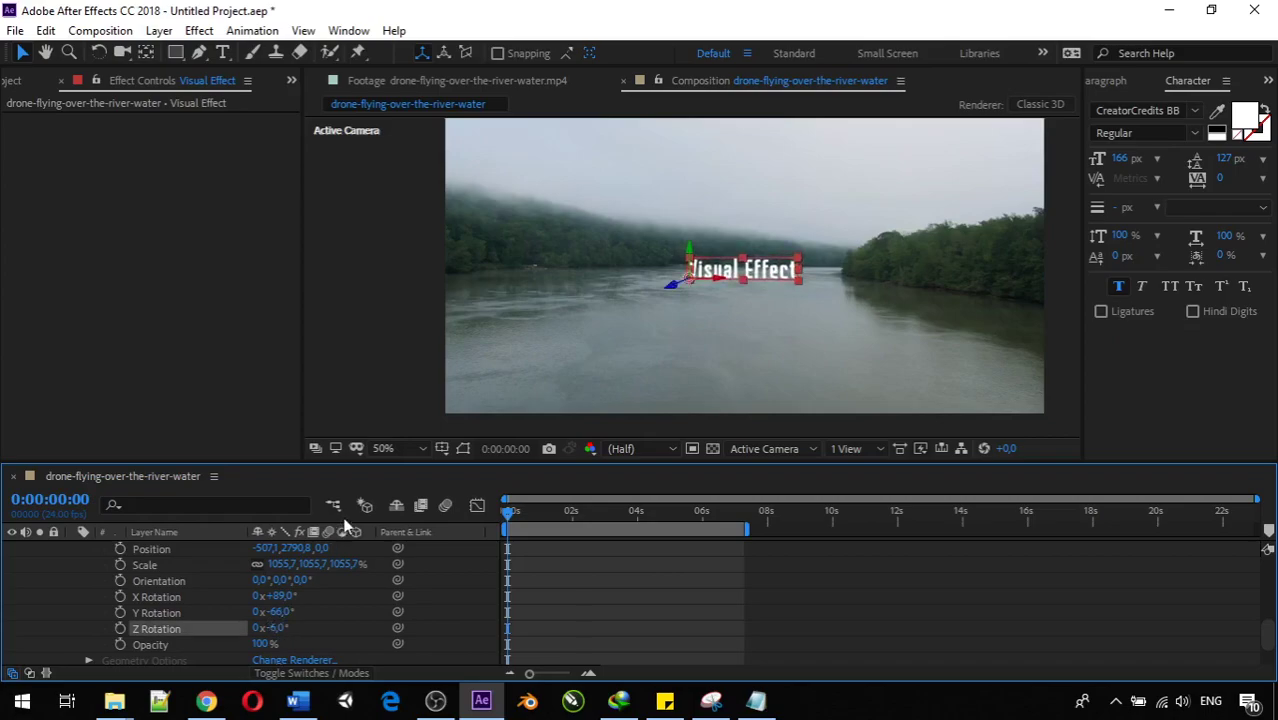
# Preview the opening frames of the upright text at 100% magnification and return to the first frame
pyautogui.scroll(2, 655, 326)
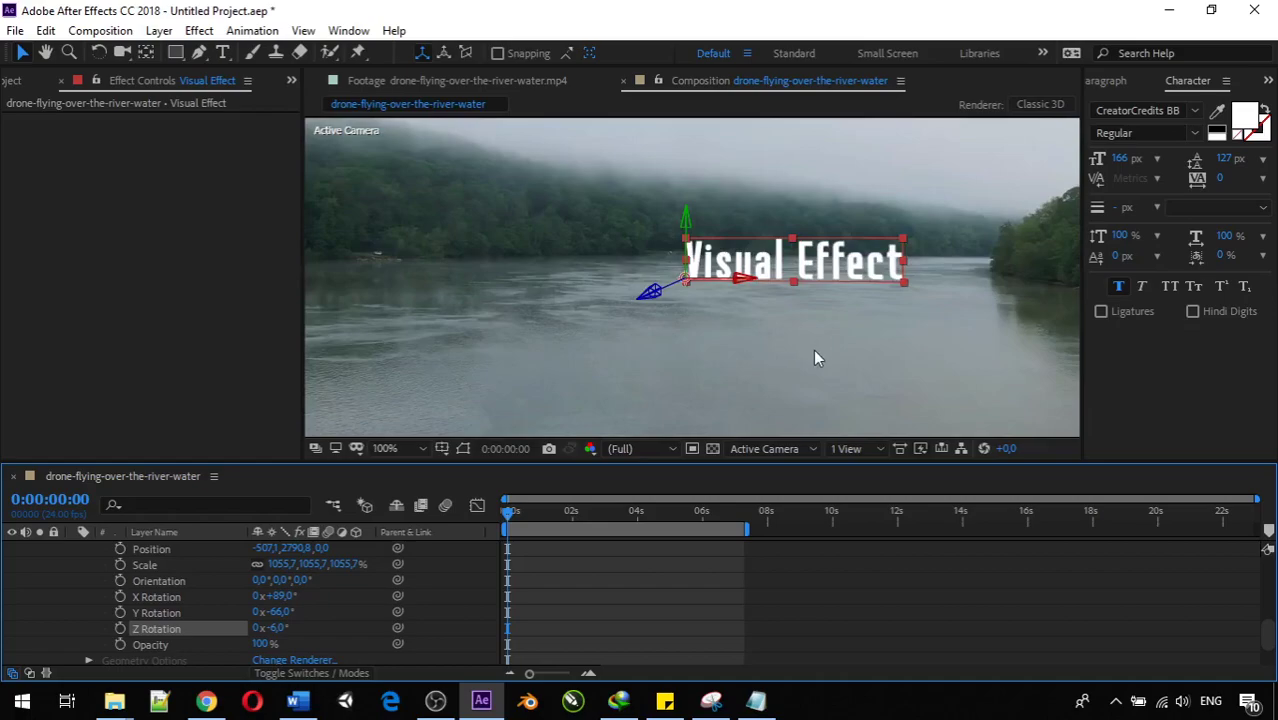
pyautogui.click(810, 350)
pyautogui.press('space')
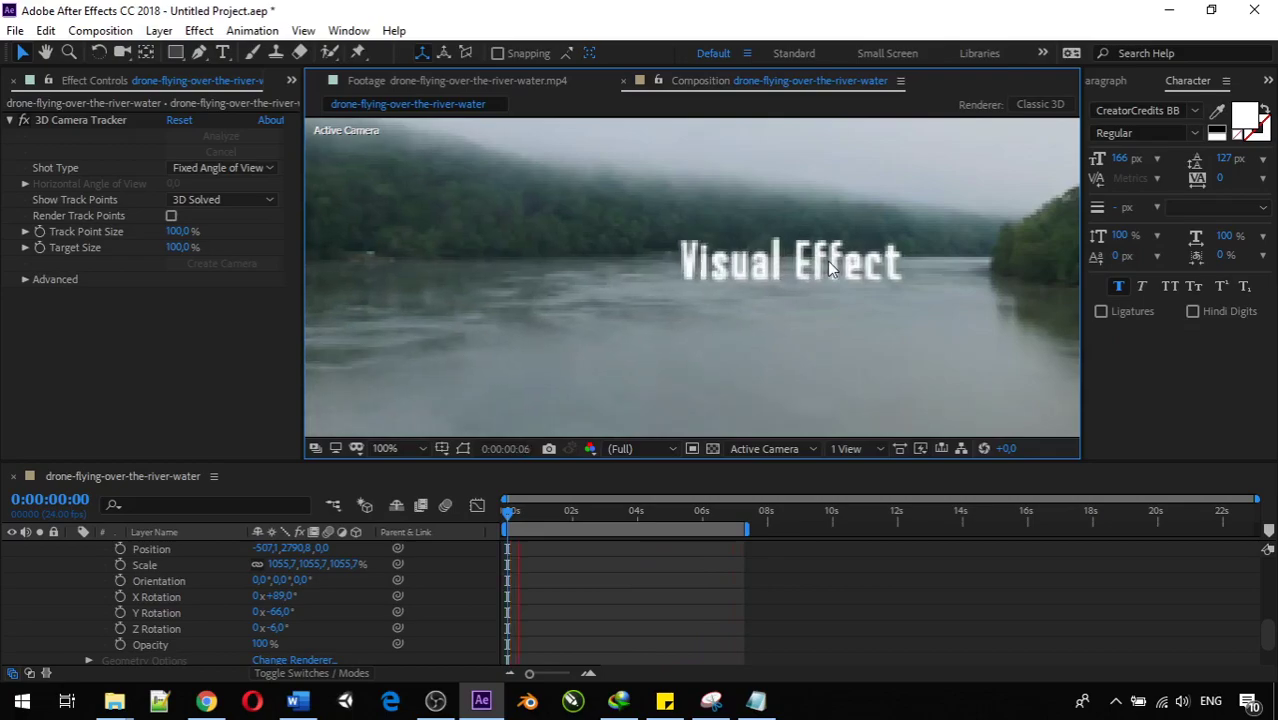
pyautogui.press('space')
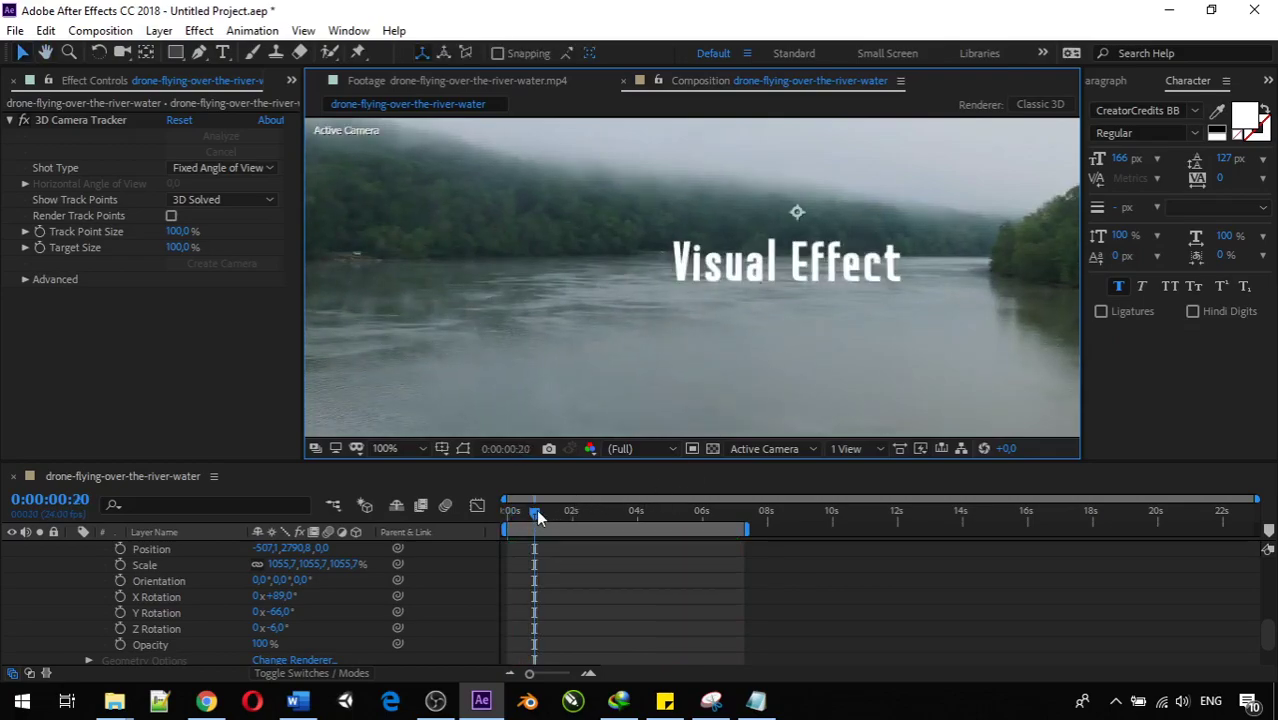
pyautogui.moveTo(536, 512); pyautogui.dragTo(505, 512)
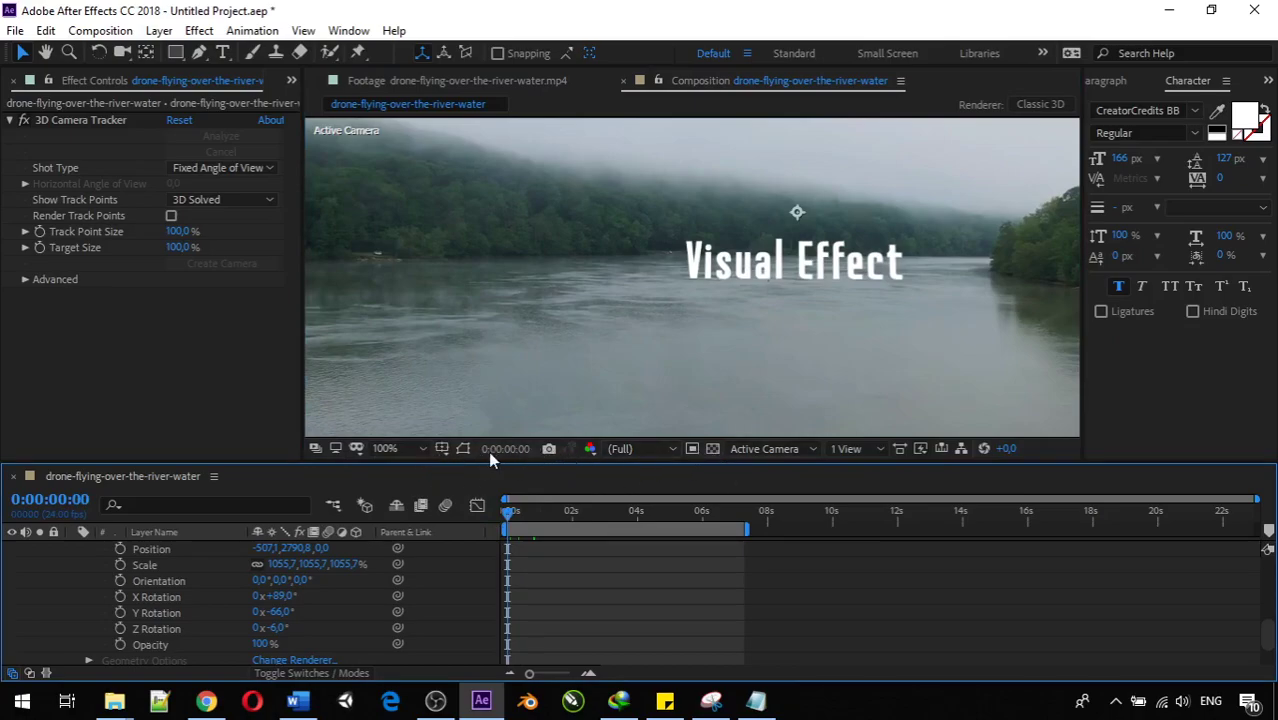
# Fit the composition to the viewer and preview how the upright text follows the full river shot
pyautogui.click(417, 451)
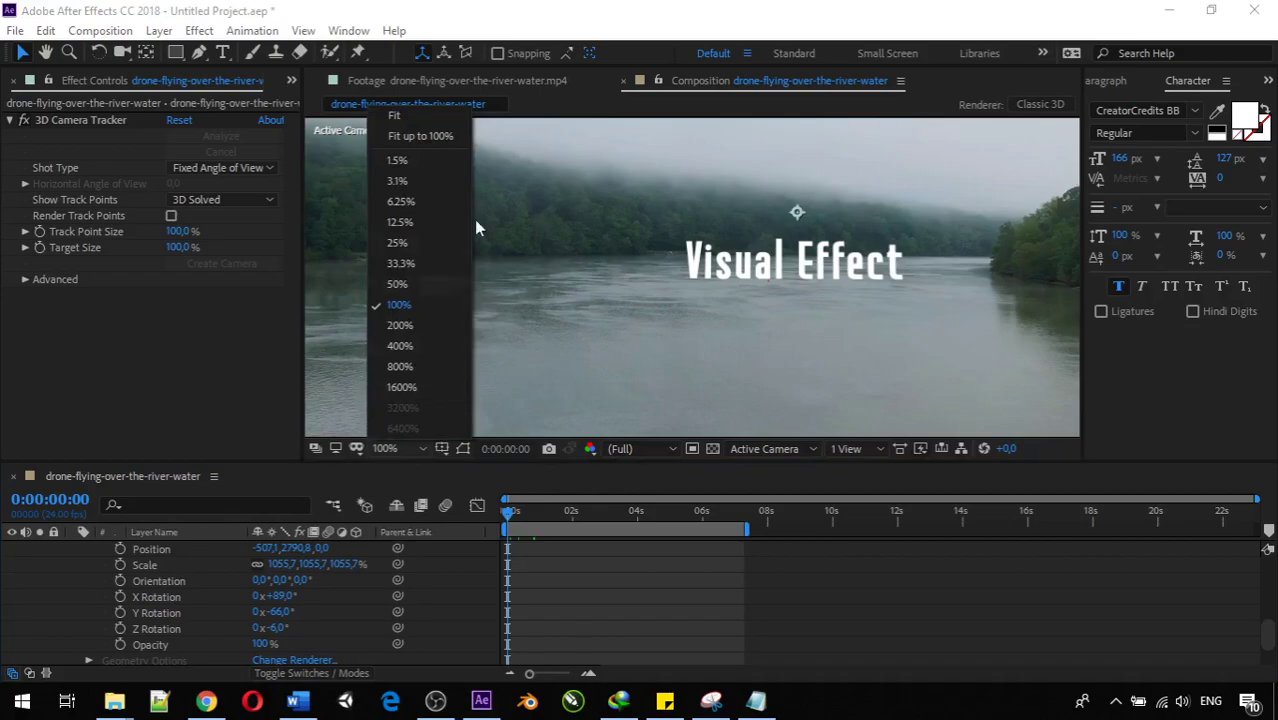
pyautogui.click(420, 117)
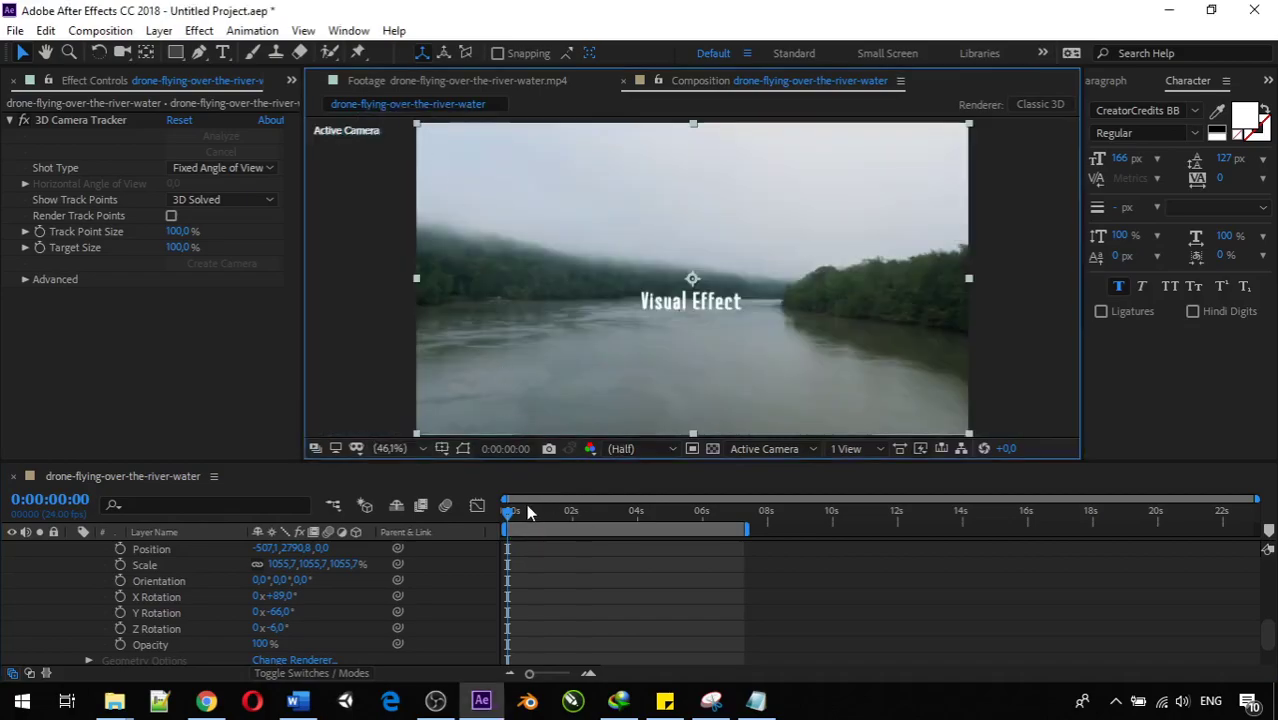
pyautogui.press('space')
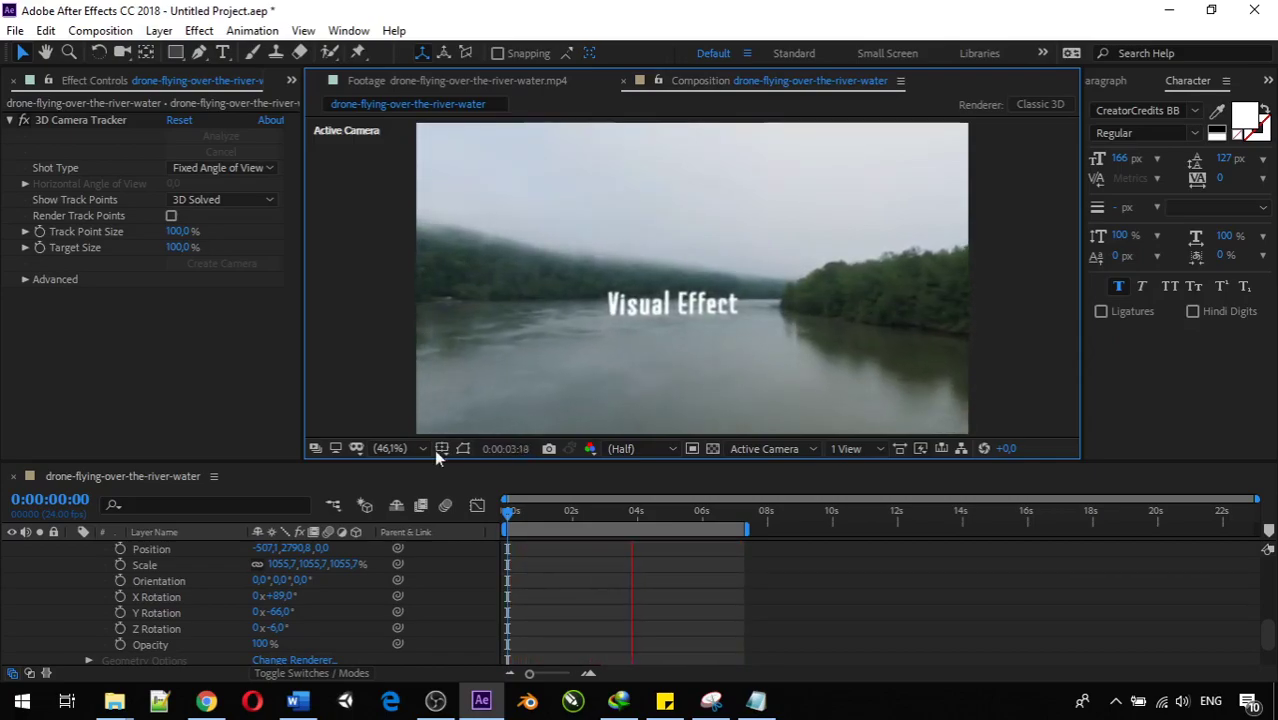
pyautogui.press('space')
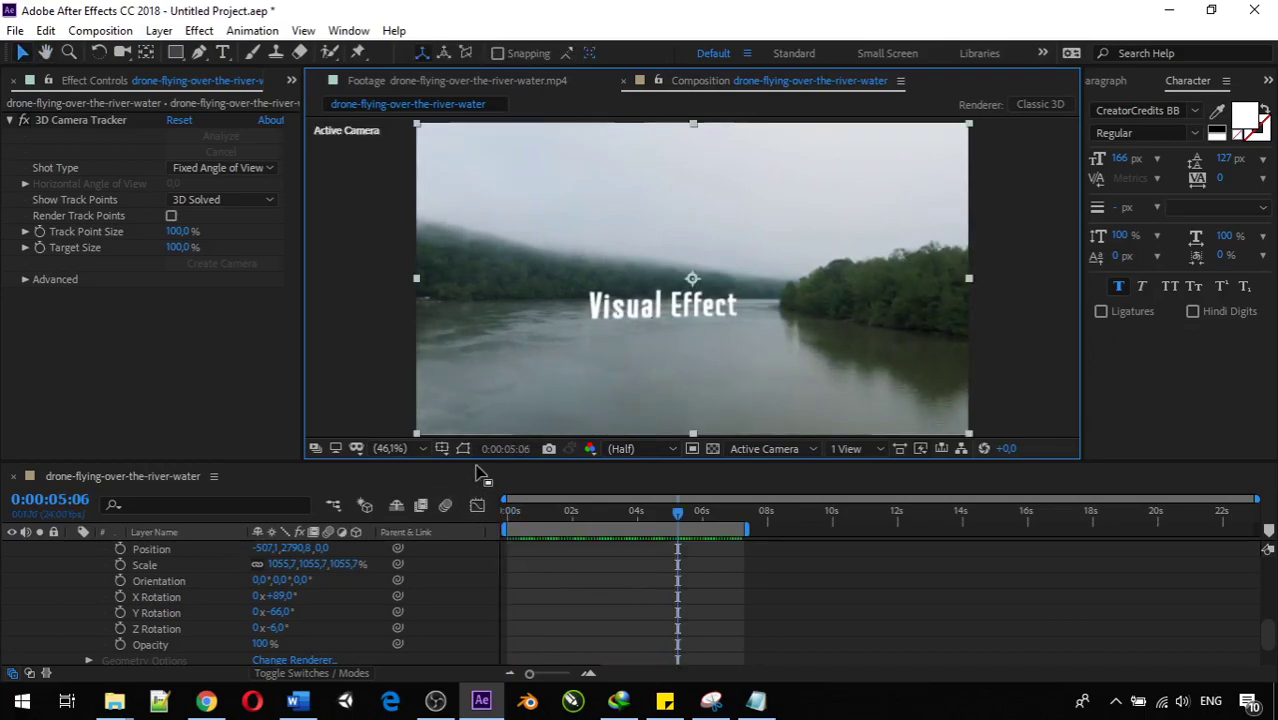
# Collapse the layer properties and delete the Track Null 1 and 3D Tracker Camera layers
pyautogui.scroll(5, 229, 590)
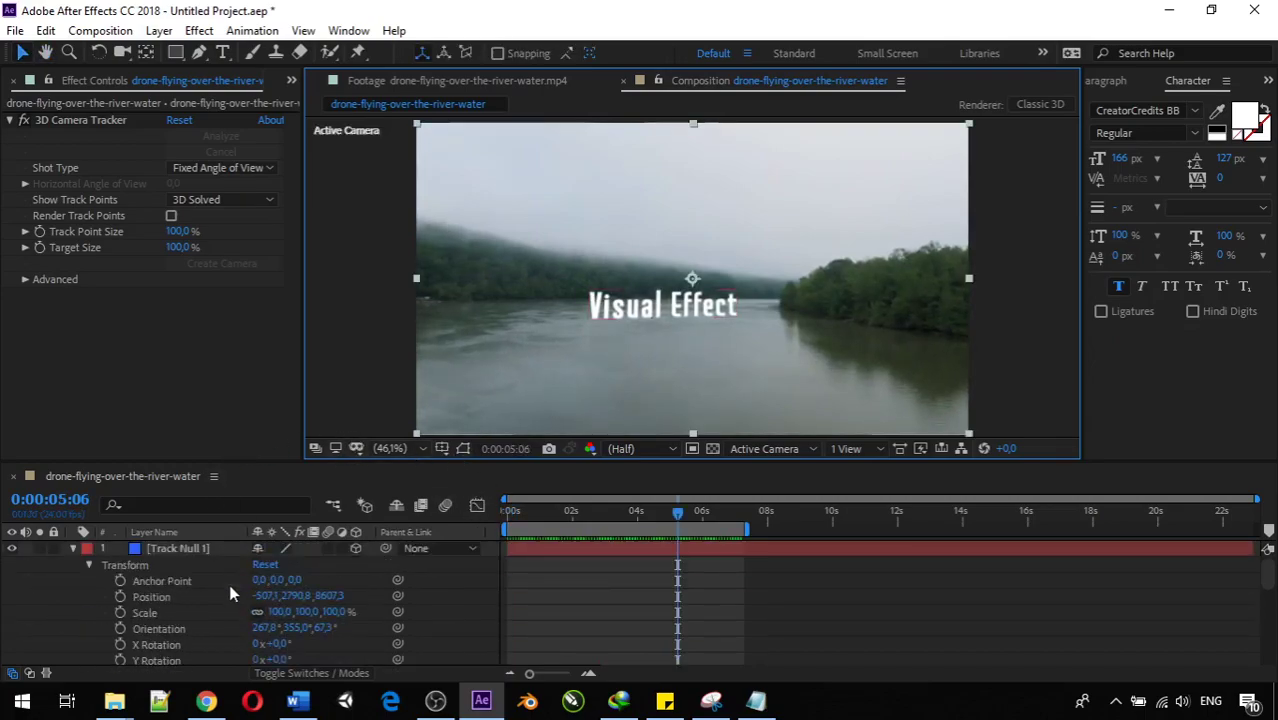
pyautogui.click(73, 549)
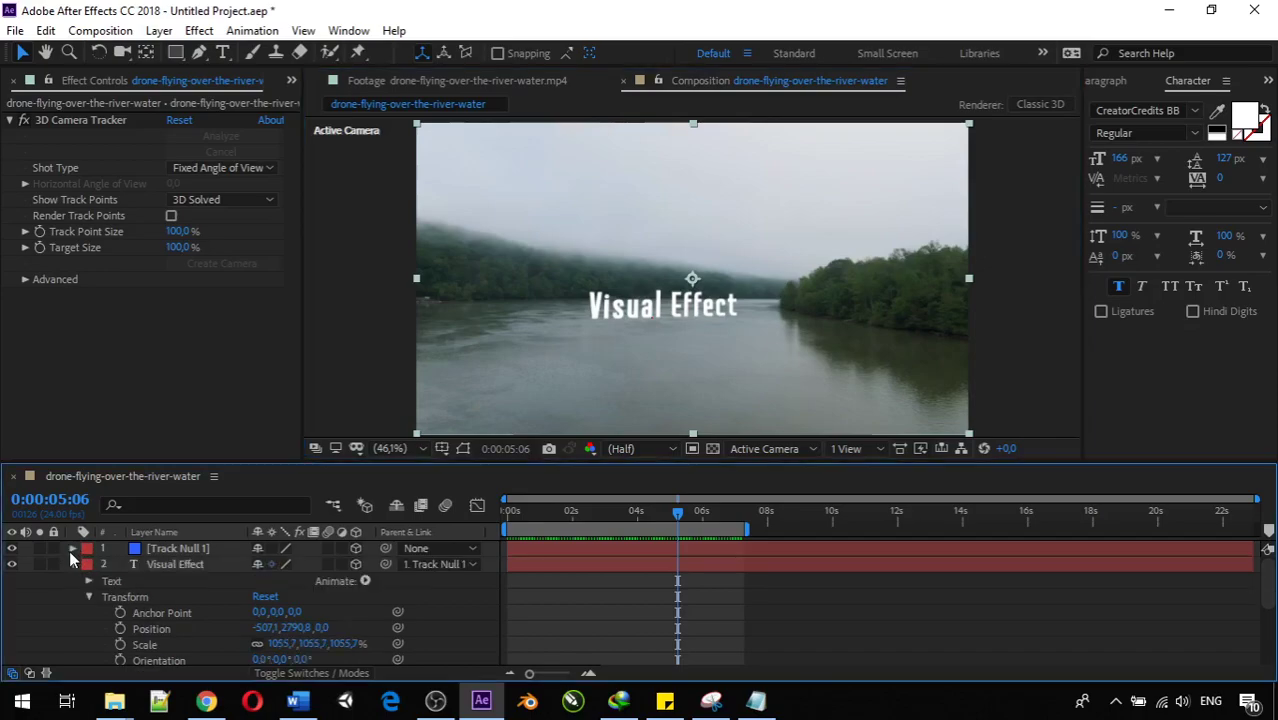
pyautogui.click(71, 564)
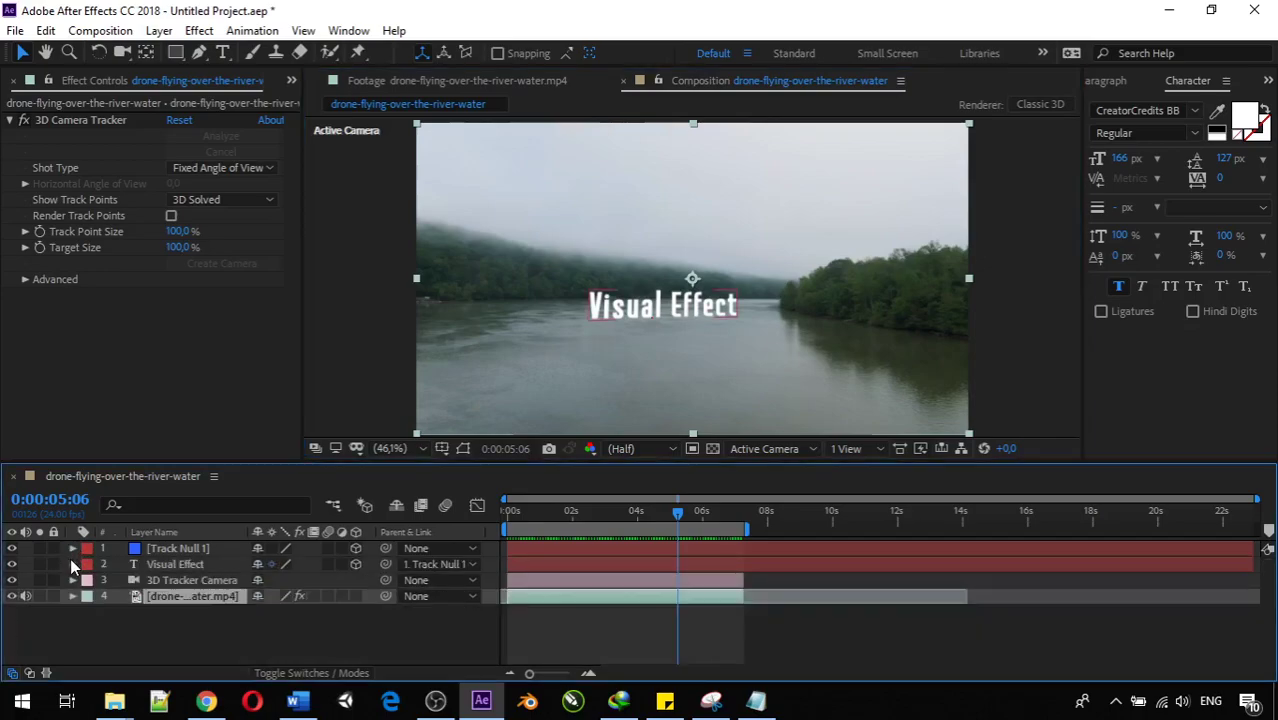
pyautogui.click(187, 579)
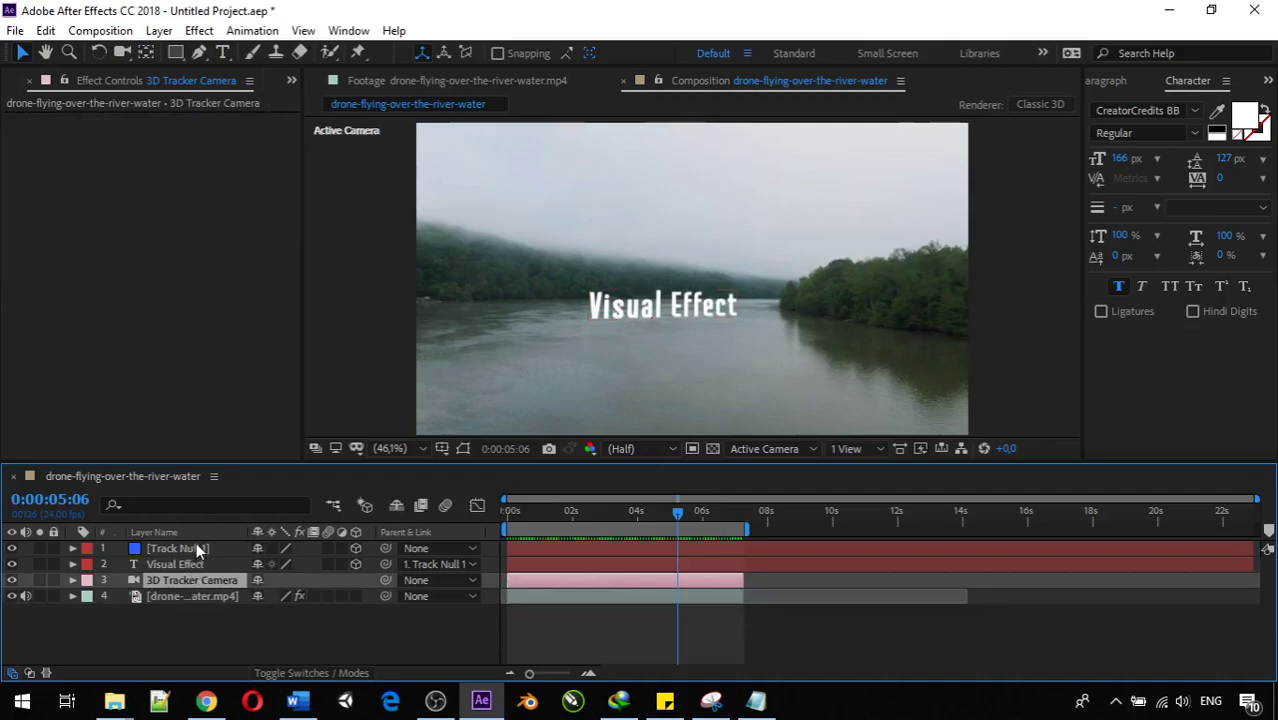
pyautogui.keyDown('ctrl'); pyautogui.click(192, 550); pyautogui.keyUp('ctrl')
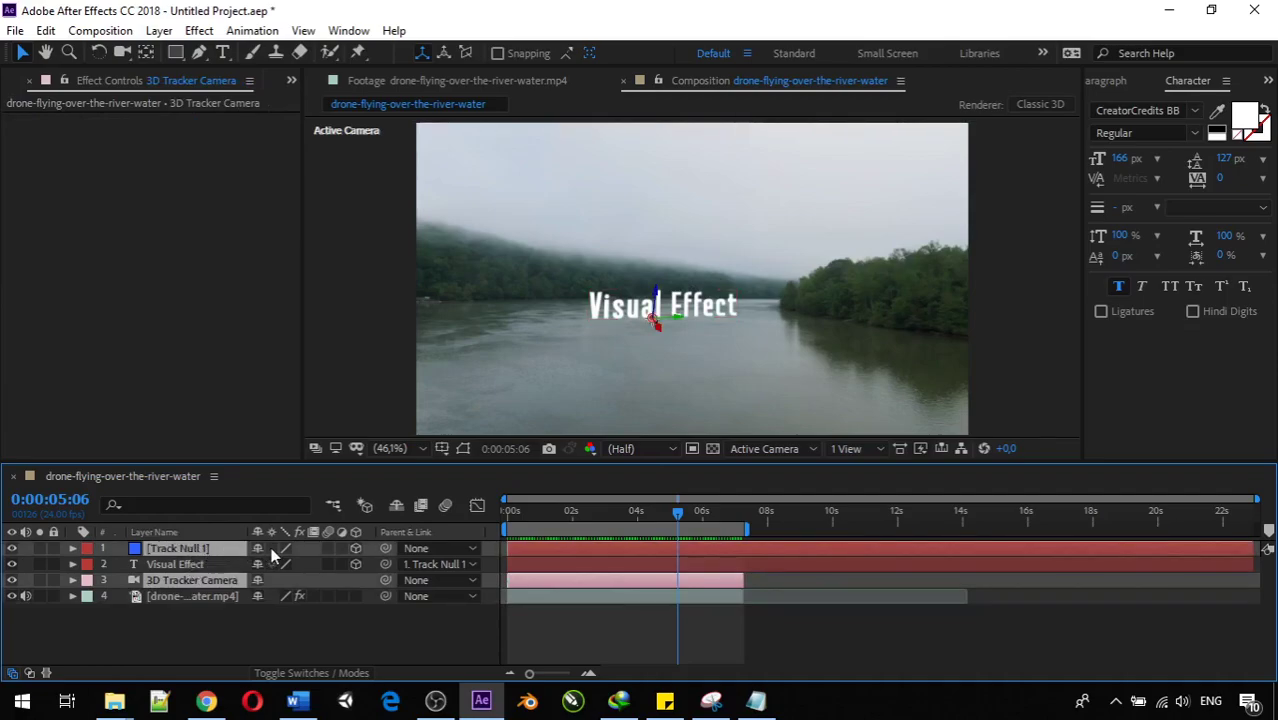
pyautogui.press('Delete')
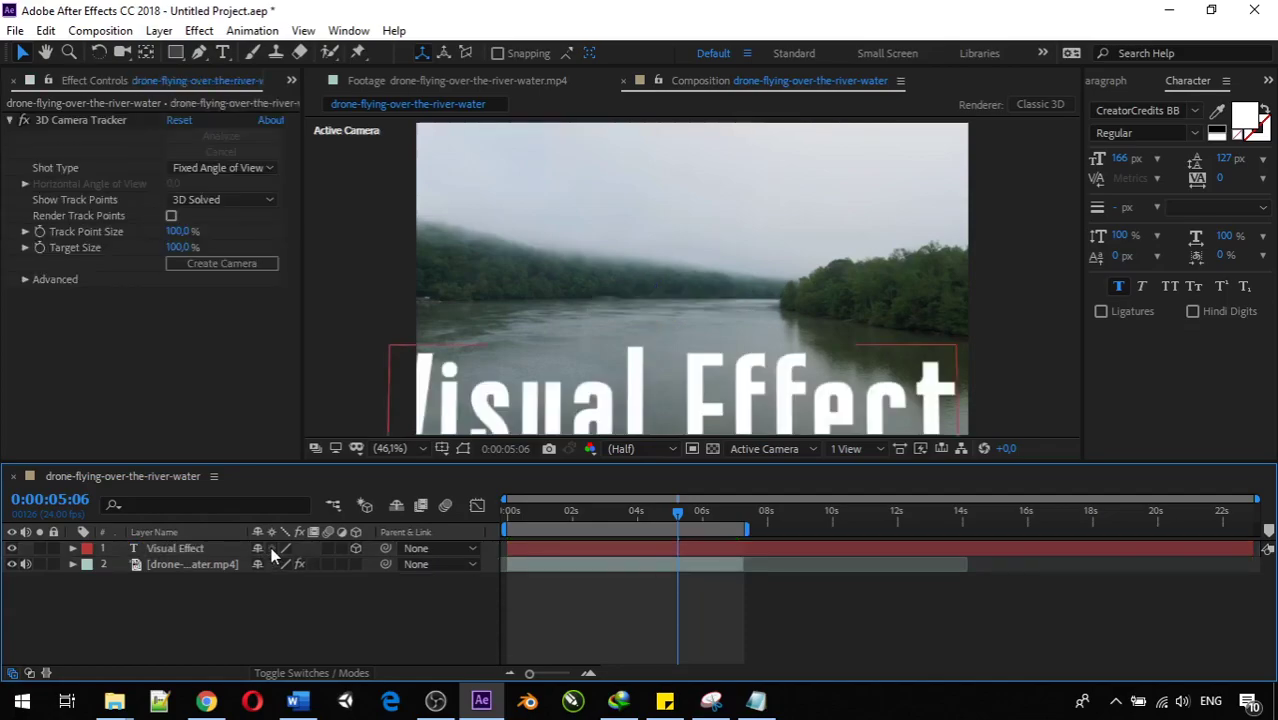
# Turn off 3D for the Visual Effect text layer
pyautogui.scroll(-4, 700, 358)
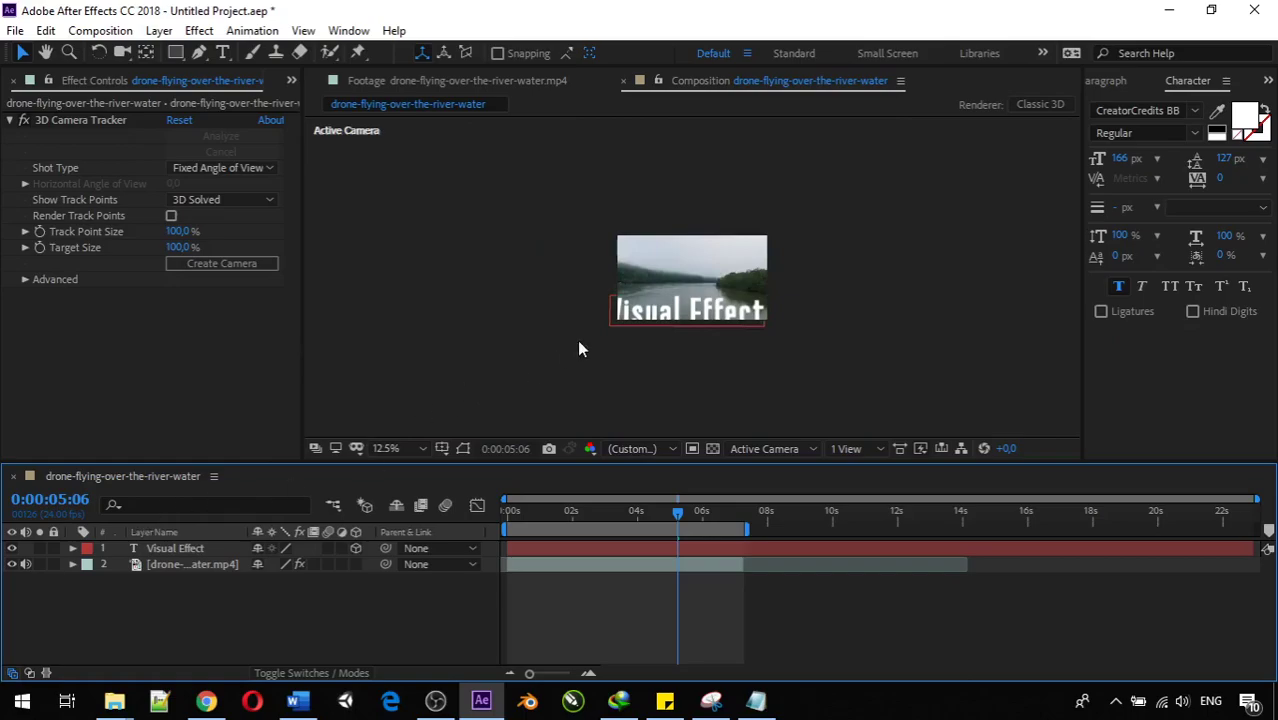
pyautogui.click(355, 549)
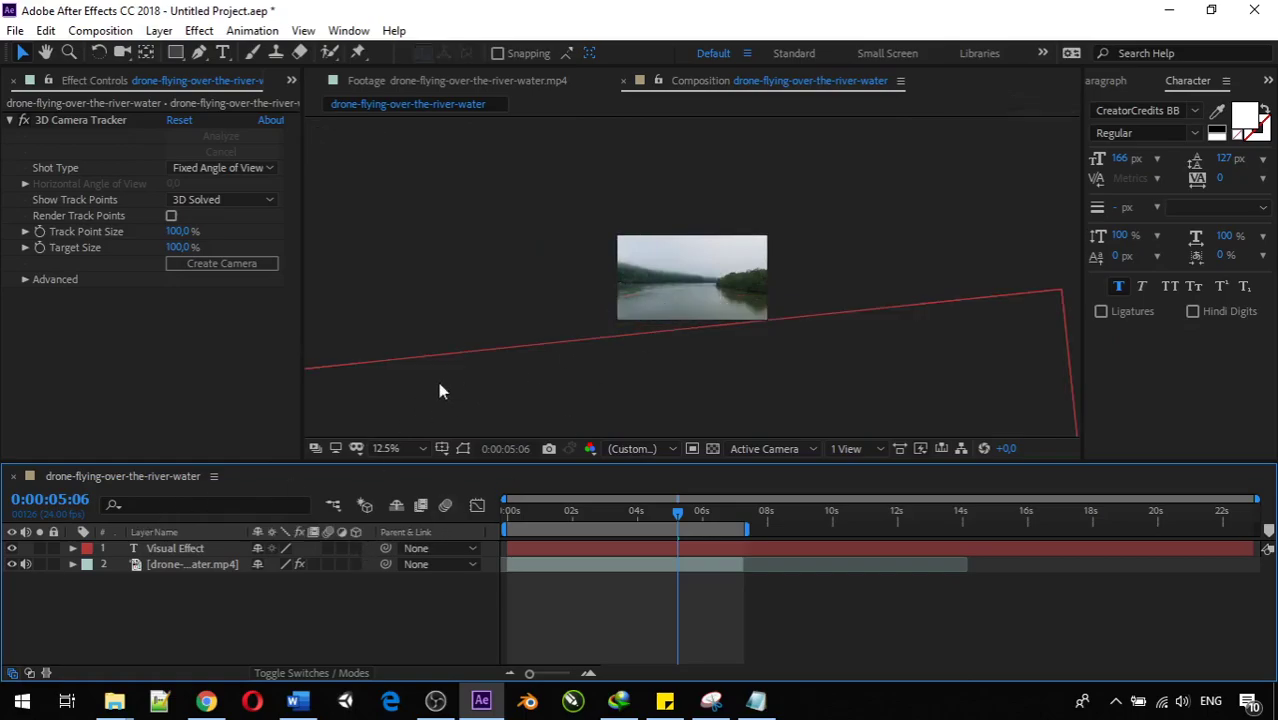
pyautogui.scroll(-2, 560, 305)
pyautogui.scroll(1, 560, 318)
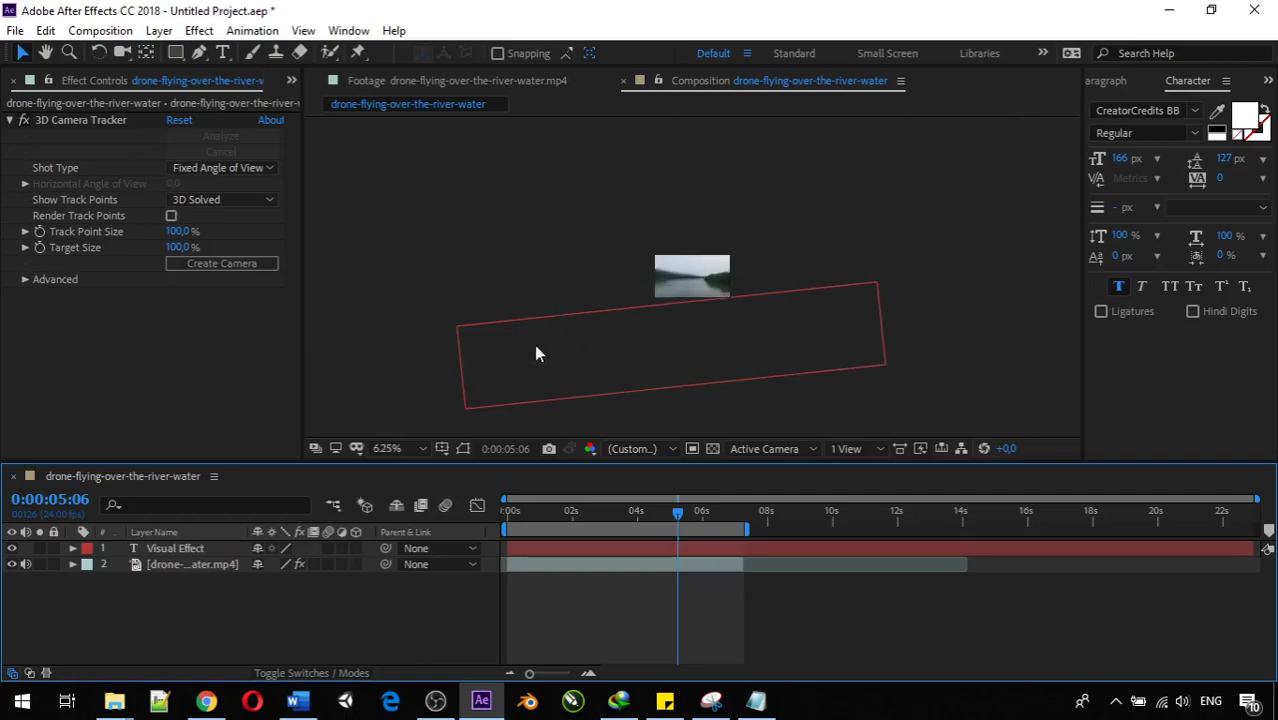
pyautogui.click(355, 549)
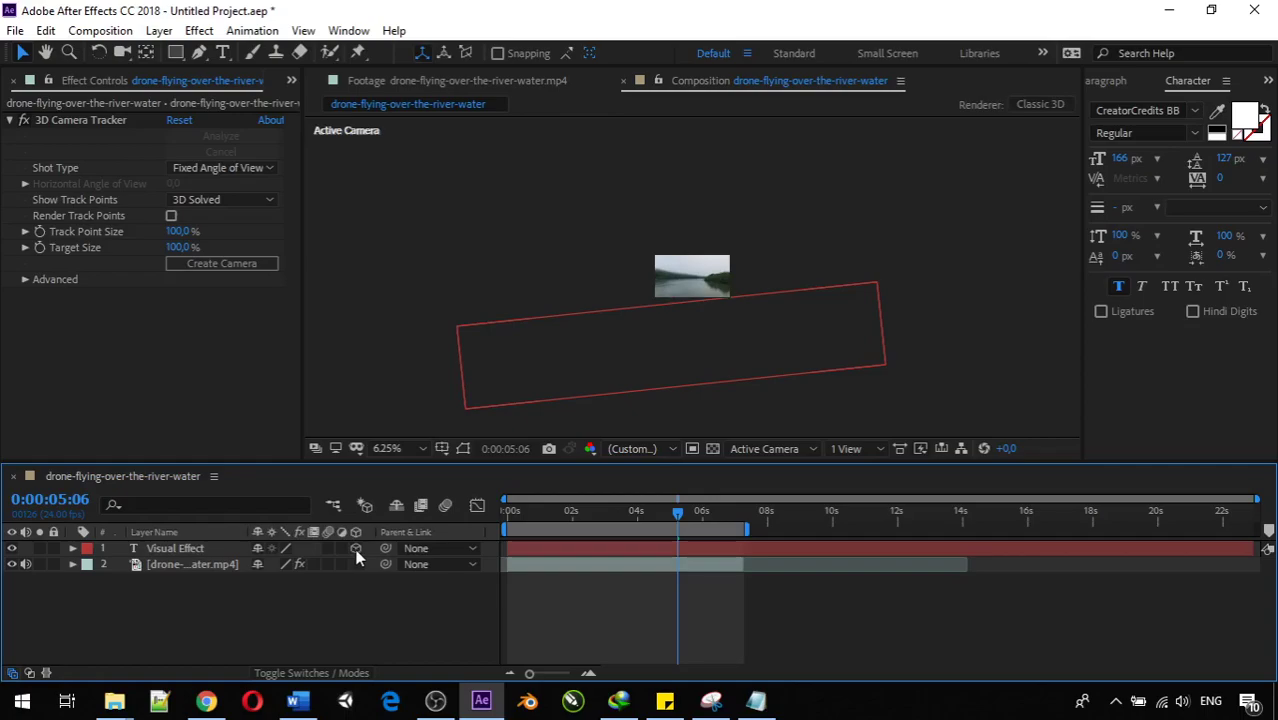
pyautogui.click(355, 548)
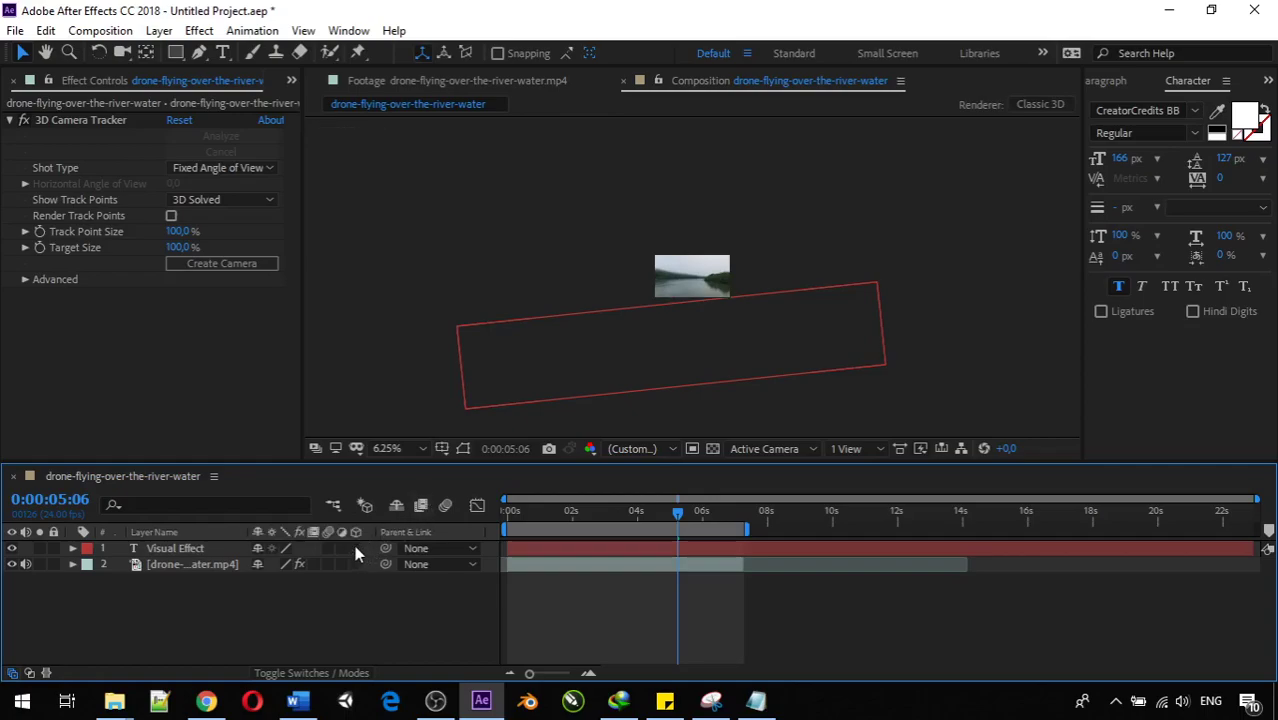
# Expand the Visual Effect layer's transform properties and set its rotation to 0°
pyautogui.click(72, 548)
pyautogui.scroll(-1, 140, 541)
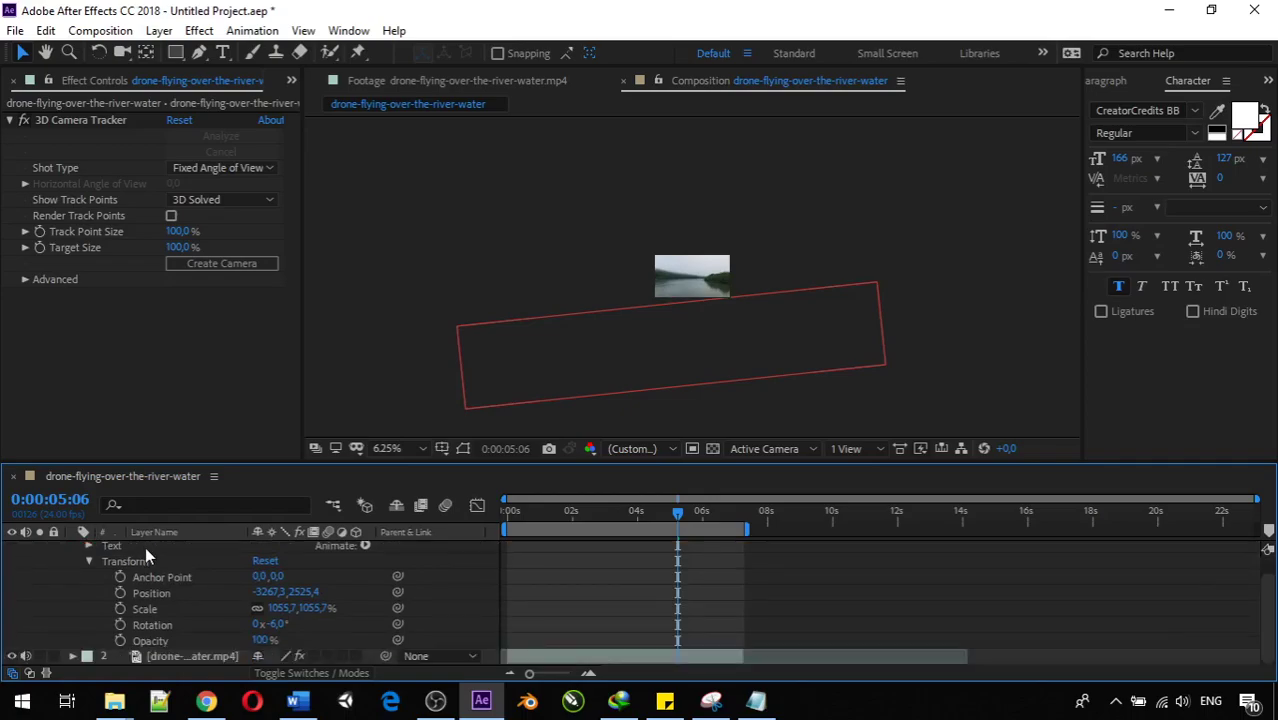
pyautogui.click(274, 624)
pyautogui.write('0')
pyautogui.press('Return')
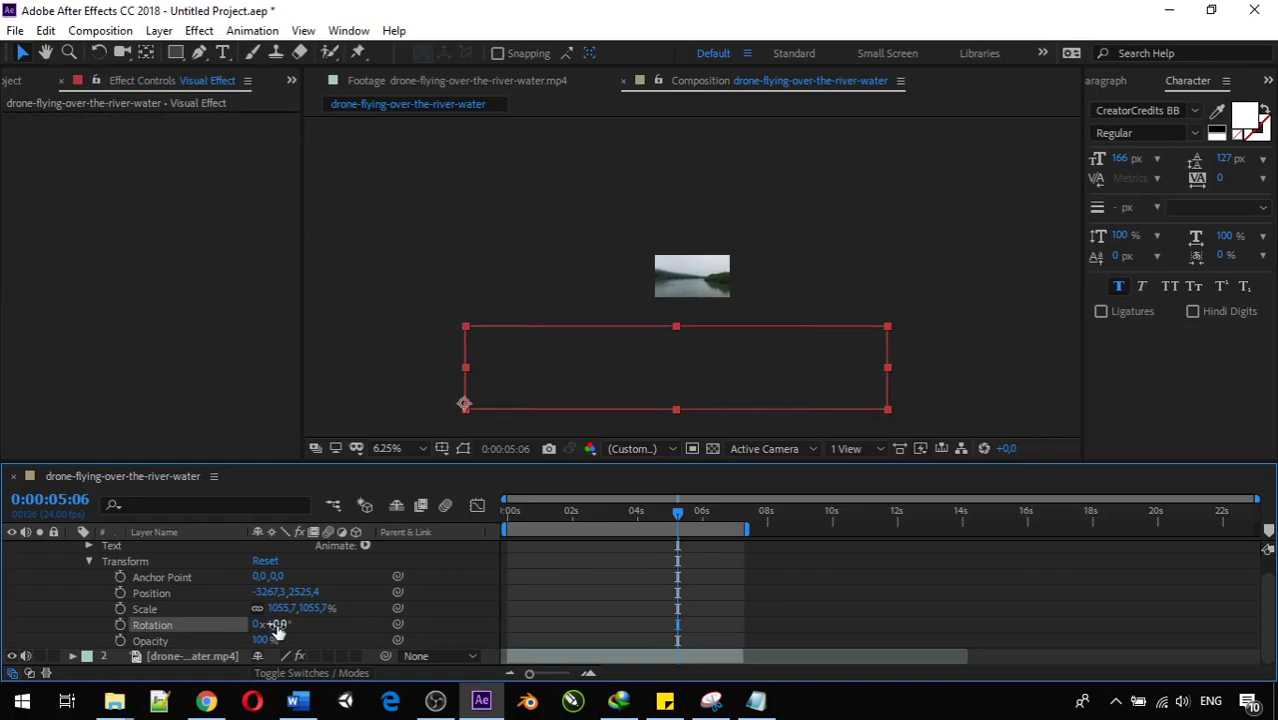
# Scale the Visual Effect text down to about 119.4% and place it in the sky at about 294.7, 257.4
pyautogui.moveTo(887, 410); pyautogui.dragTo(700, 284)
pyautogui.scroll(6, 715, 284)
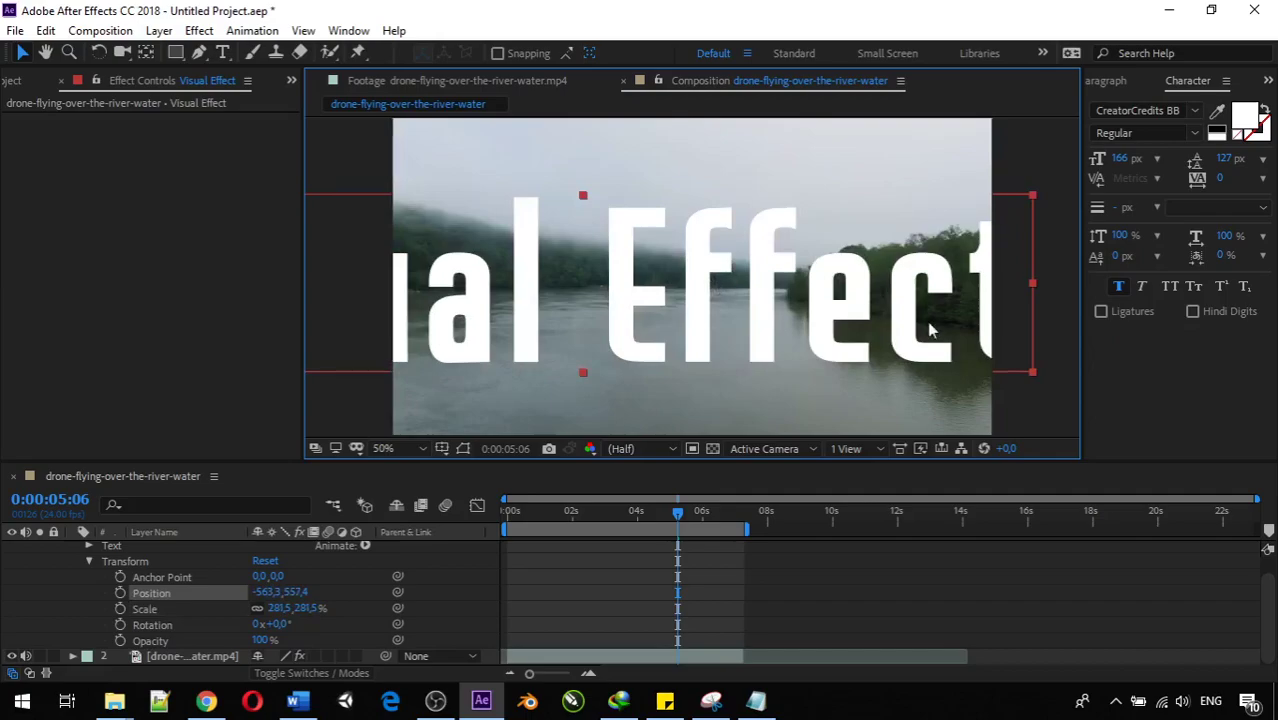
pyautogui.moveTo(1032, 195); pyautogui.dragTo(697, 300)
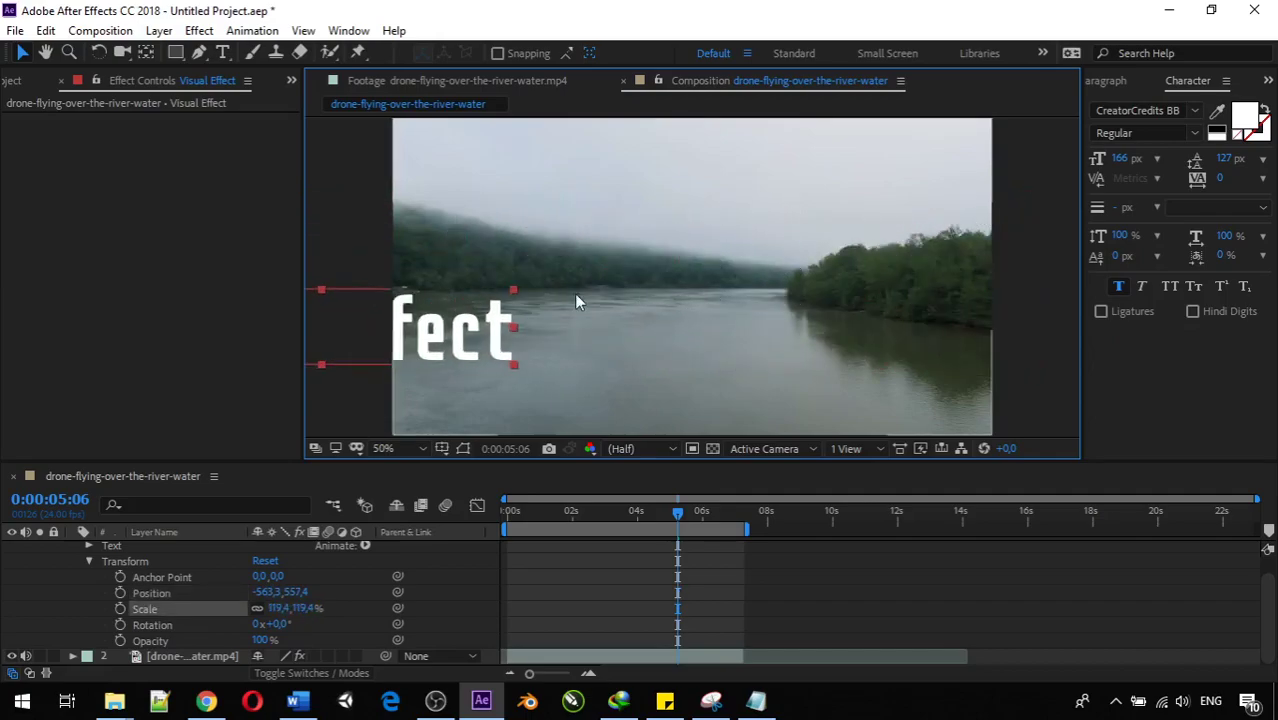
pyautogui.moveTo(418, 345); pyautogui.dragTo(820, 200)
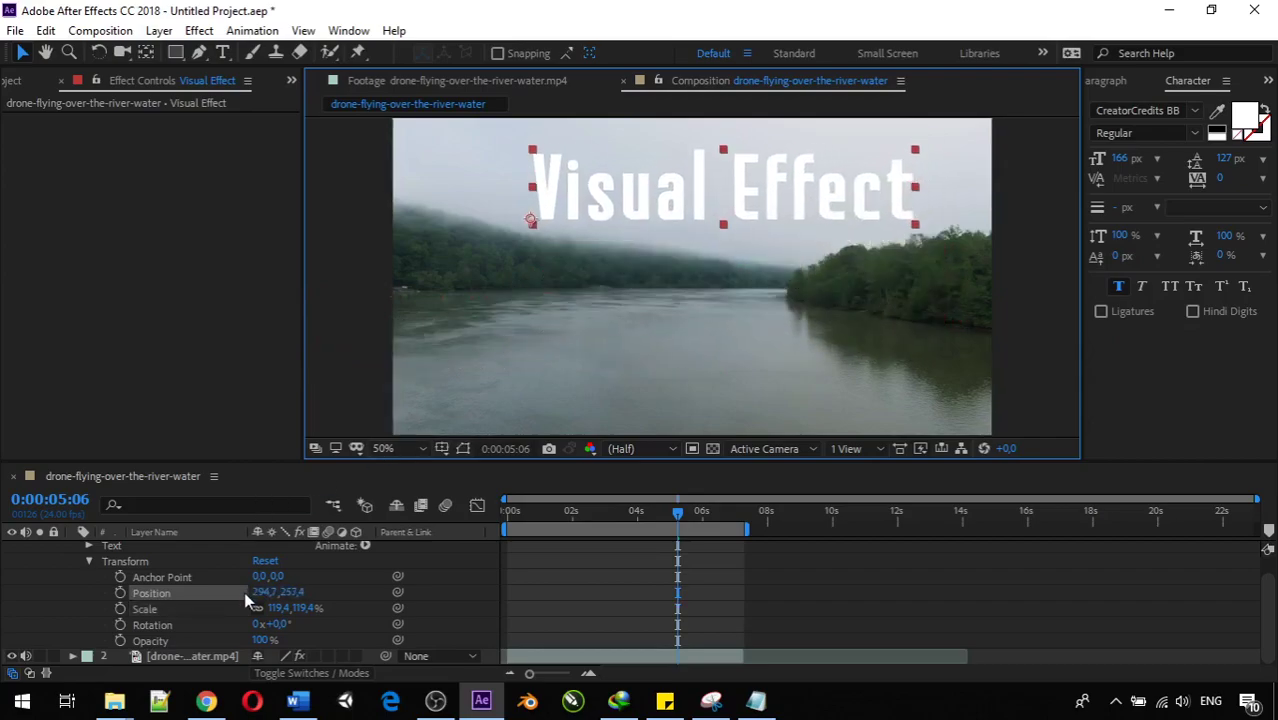
# Display the footage's 3D Camera Tracker points and move the current time to 0:00:01:22
pyautogui.click(196, 654)
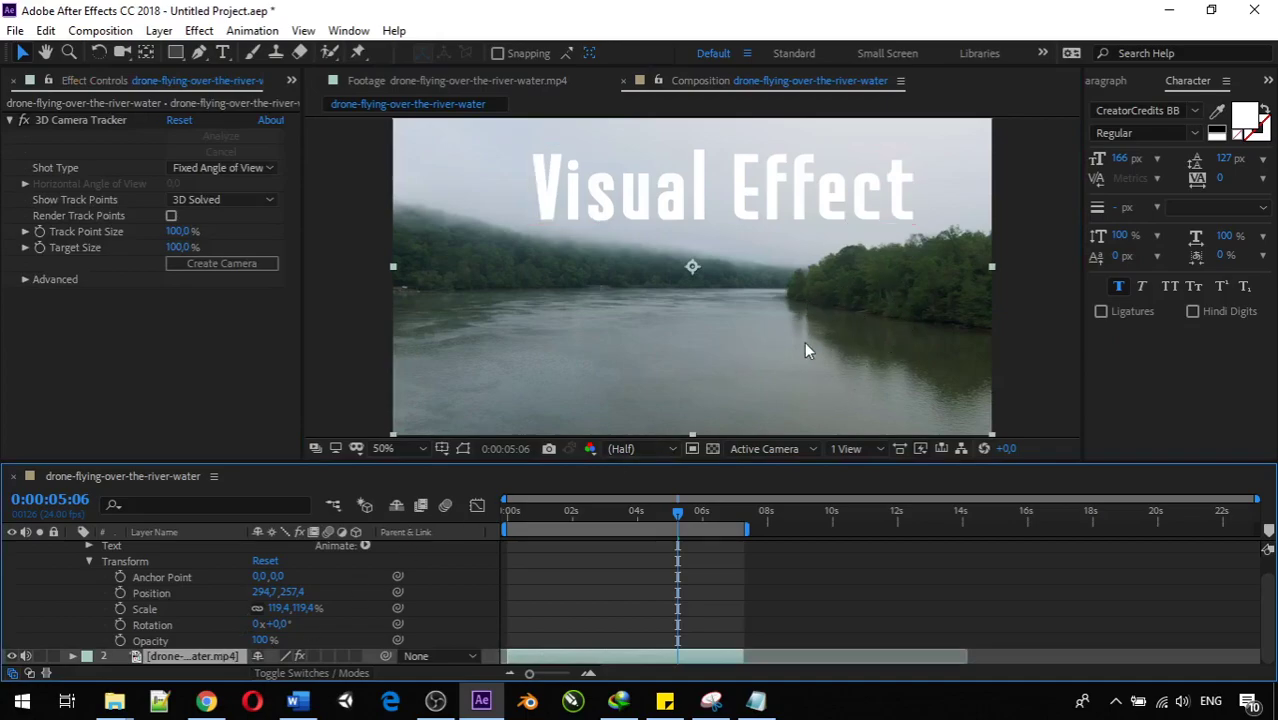
pyautogui.click(171, 217)
pyautogui.click(171, 217)
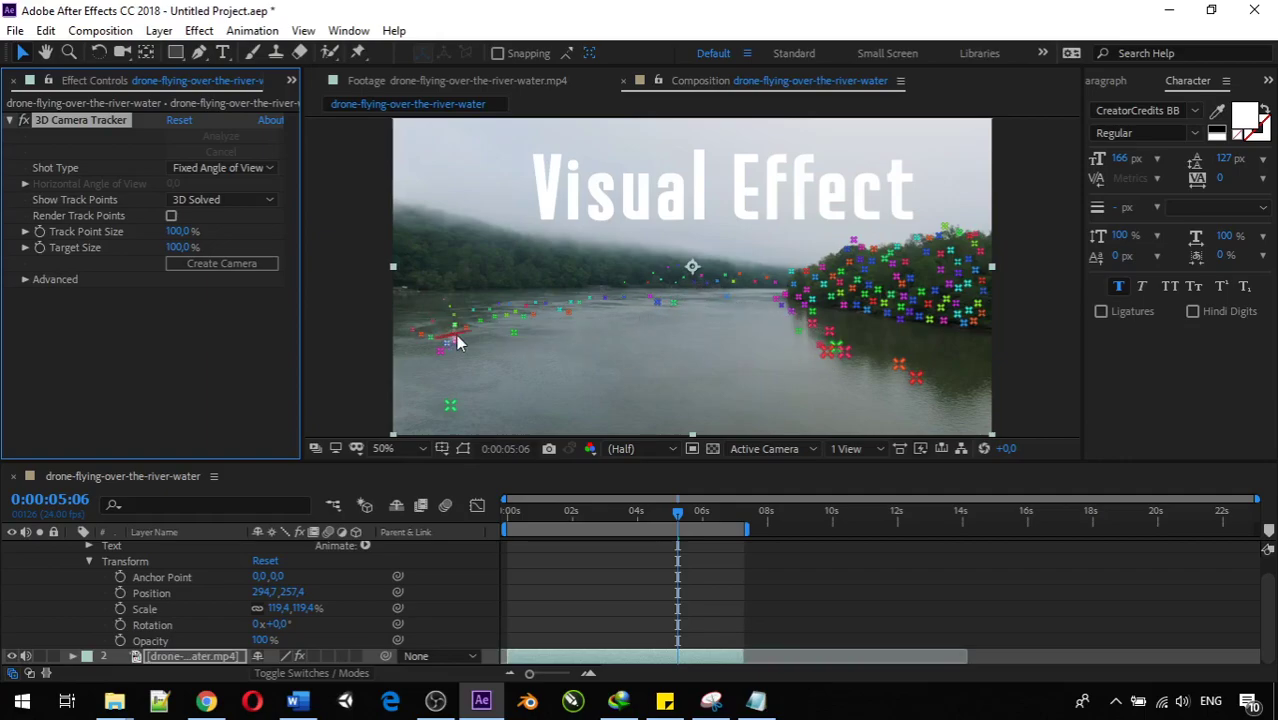
pyautogui.click(673, 516)
pyautogui.moveTo(673, 516); pyautogui.dragTo(570, 516)
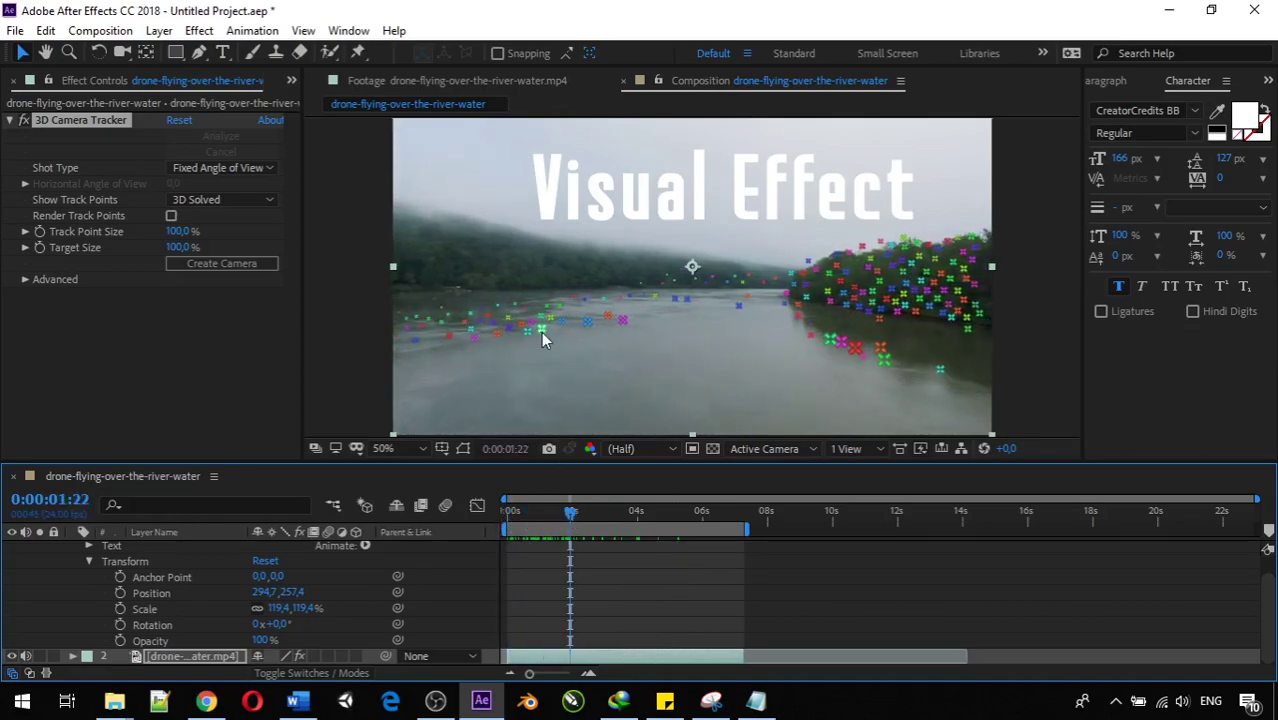
# Create a null and camera from three neighbouring track points on the water near the far left riverbank
pyautogui.press('.')
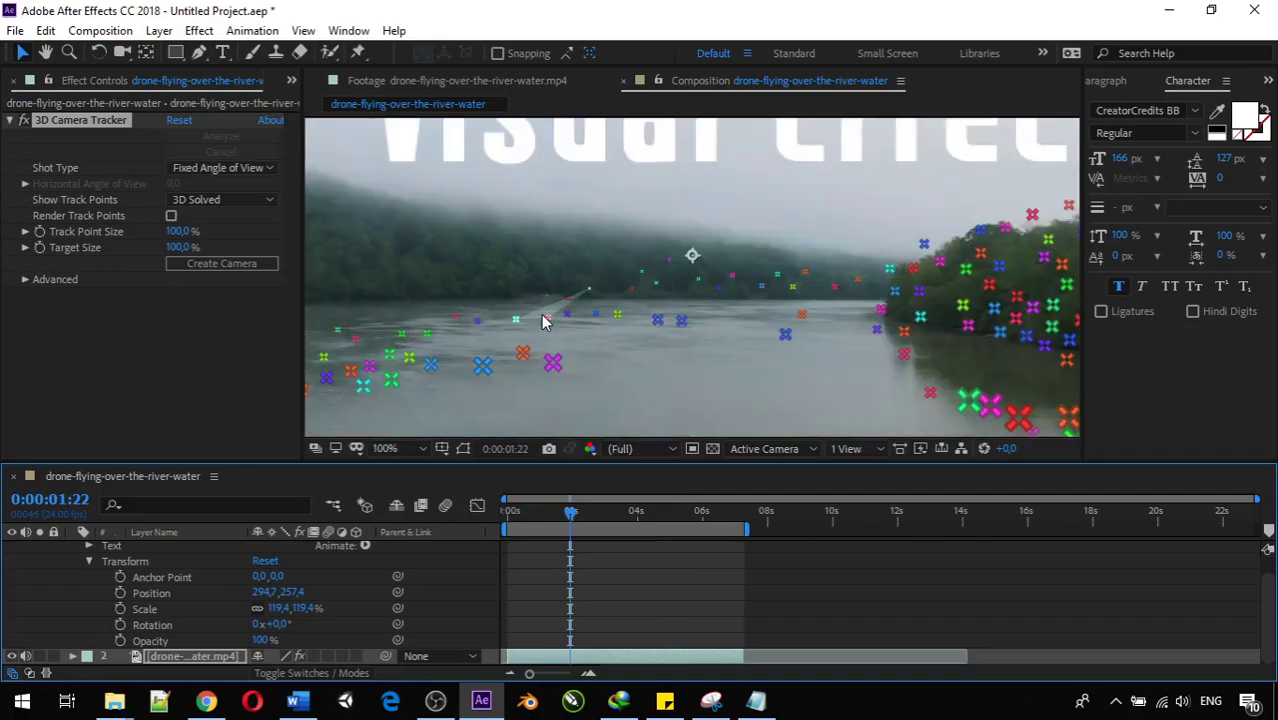
pyautogui.click(380, 348)
pyautogui.rightClick(380, 348)
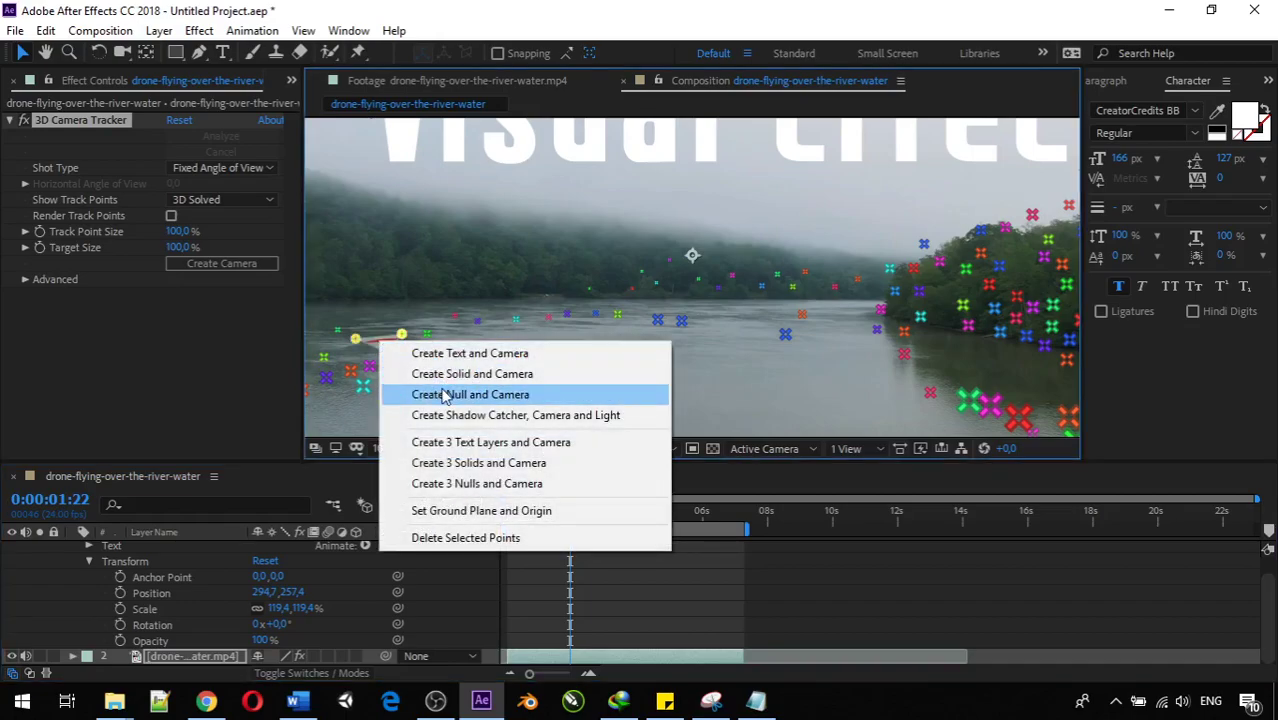
pyautogui.click(445, 395)
pyautogui.scroll(-3, 309, 578)
pyautogui.scroll(3, 309, 577)
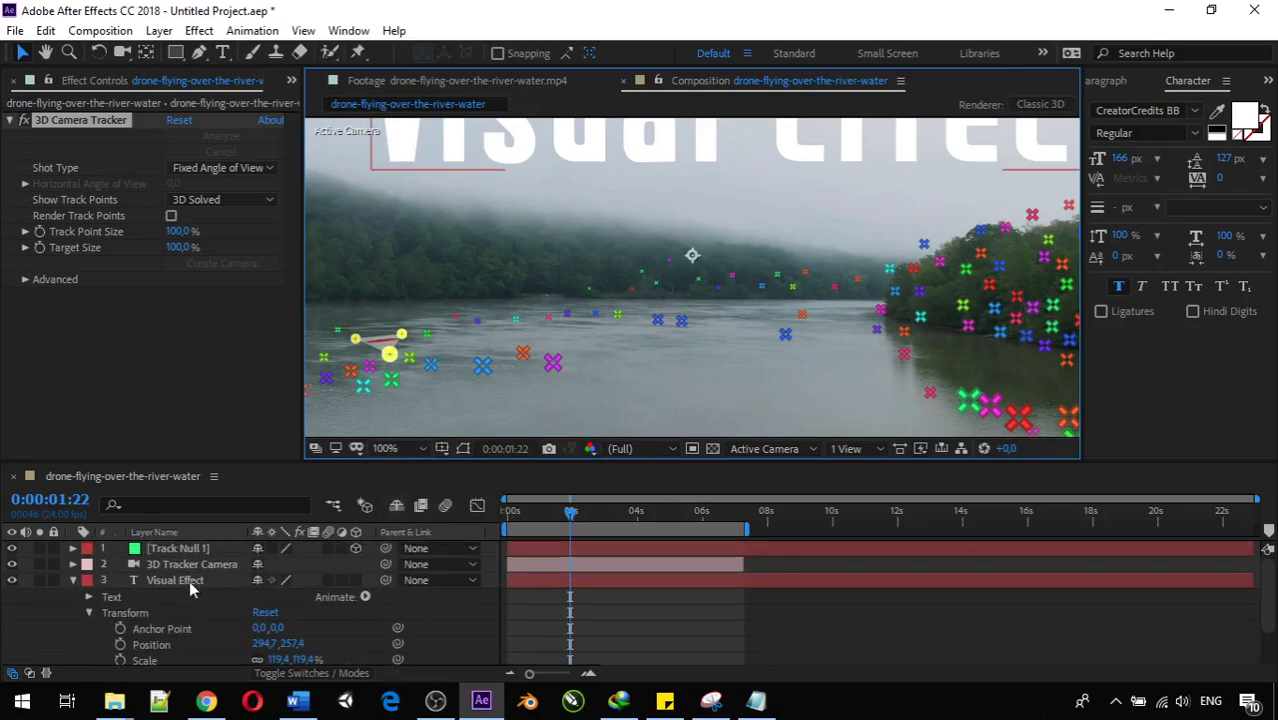
# Collapse the Visual Effect layer and make it a 3D layer again
pyautogui.click(74, 579)
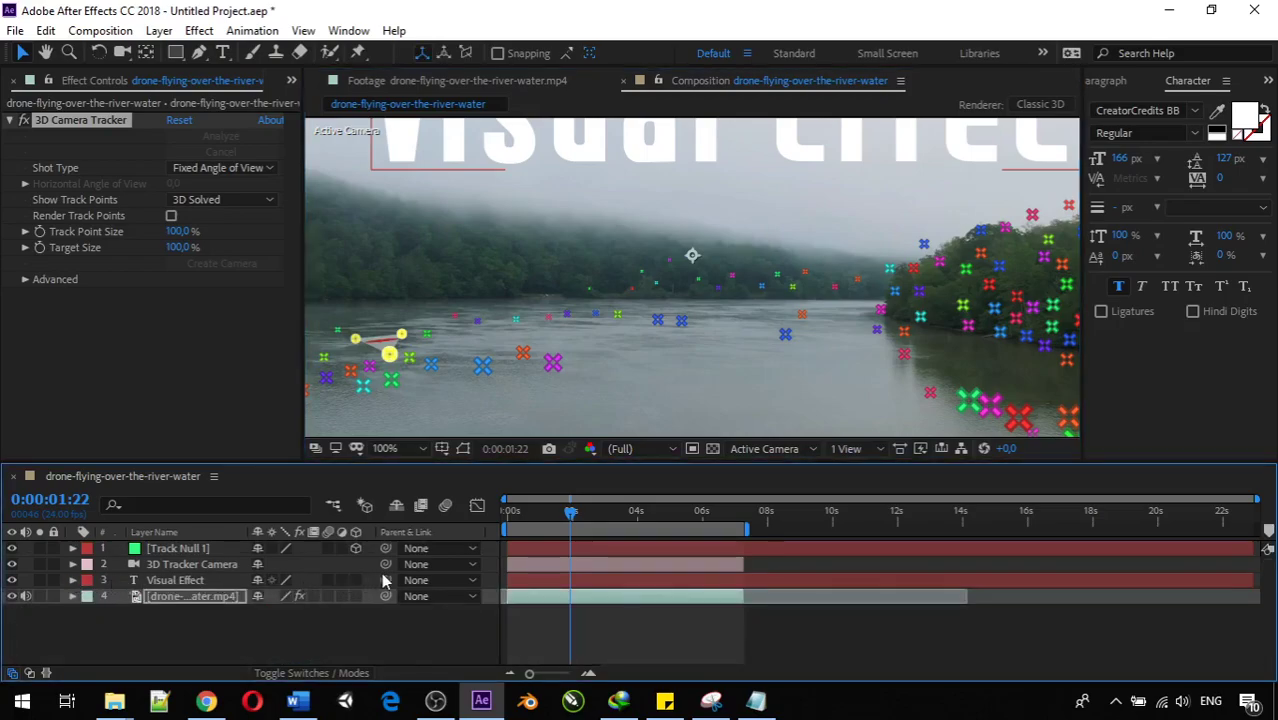
pyautogui.click(357, 581)
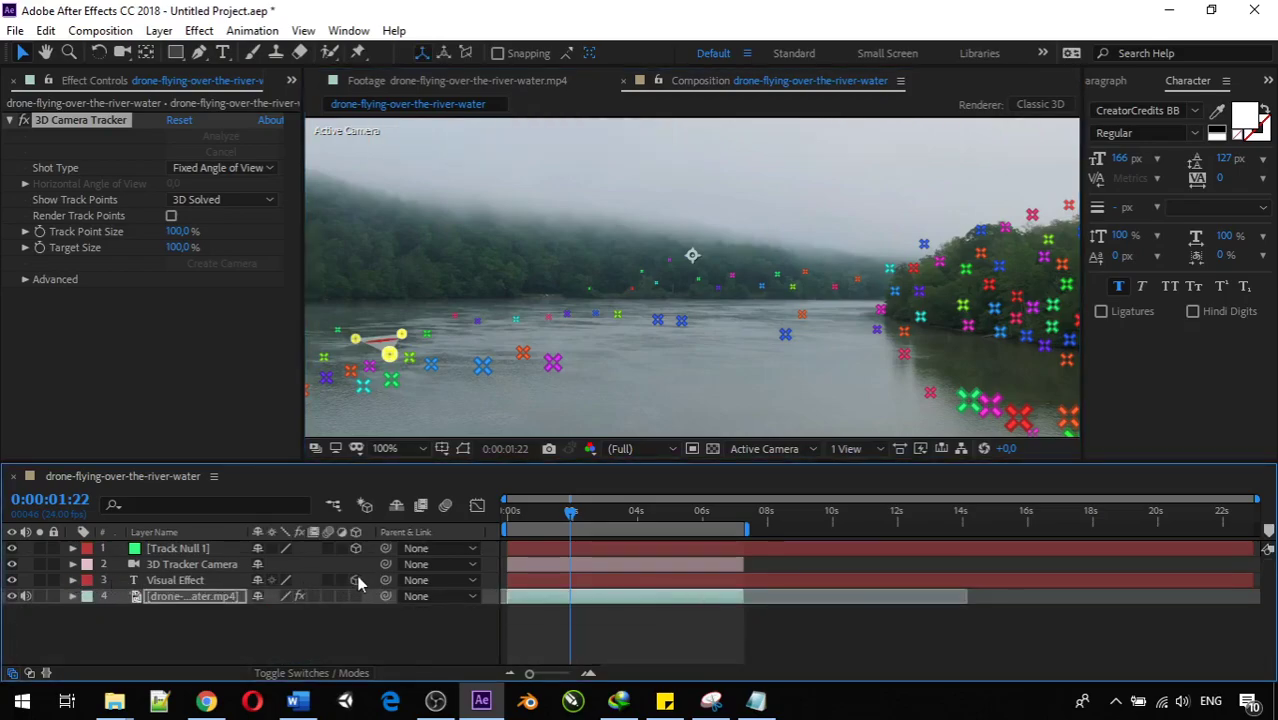
pyautogui.press(',')
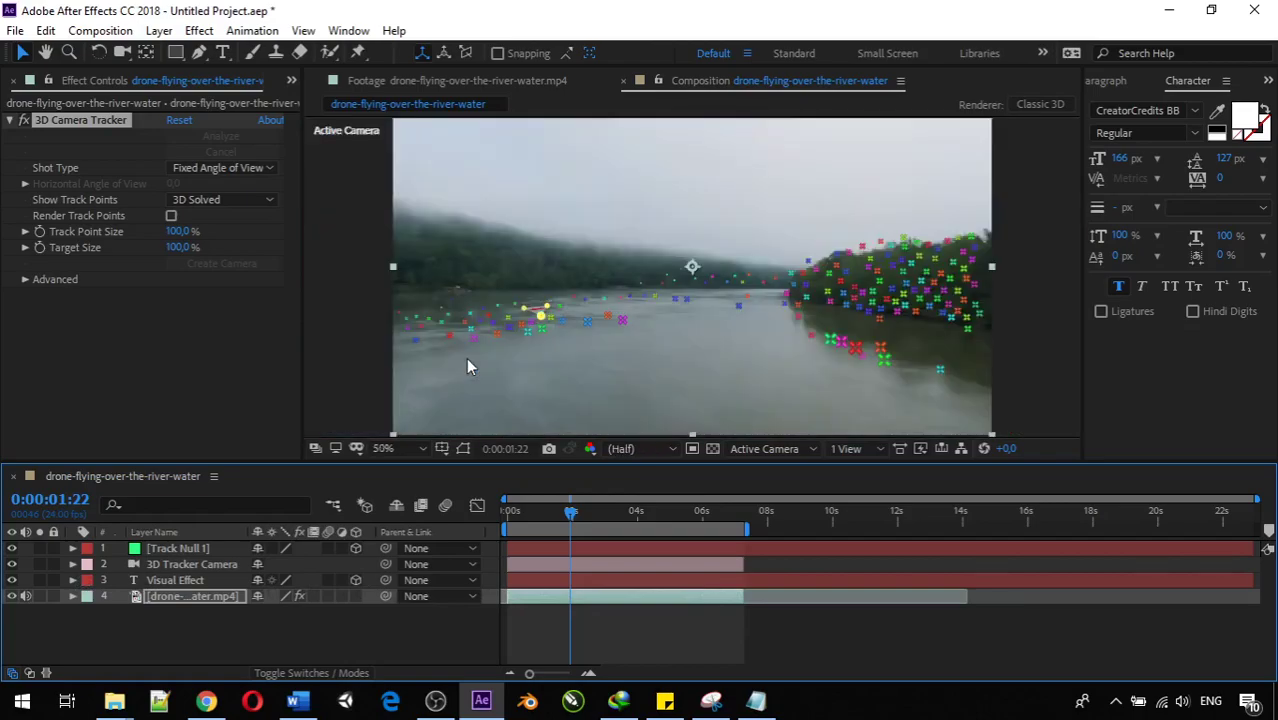
pyautogui.press(',')
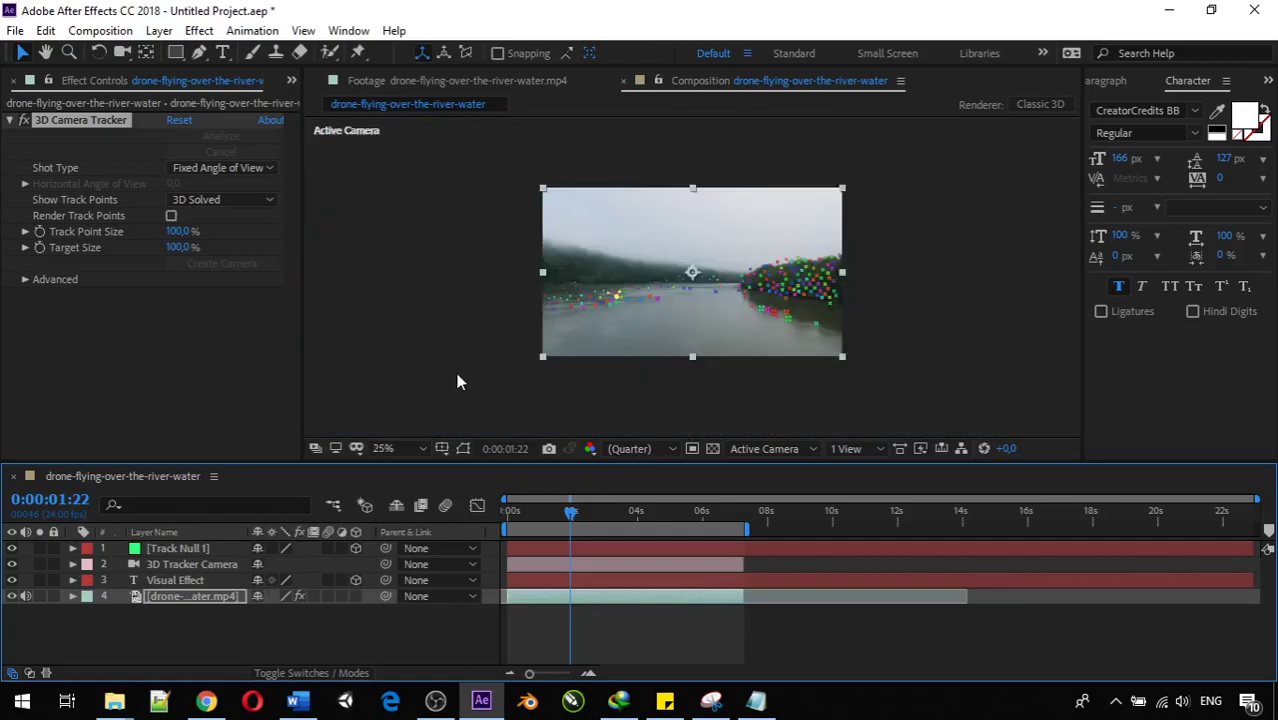
# Parent the Visual Effect layer to Track Null 1 while it is 2D and make it a 3D layer again
pyautogui.click(354, 580)
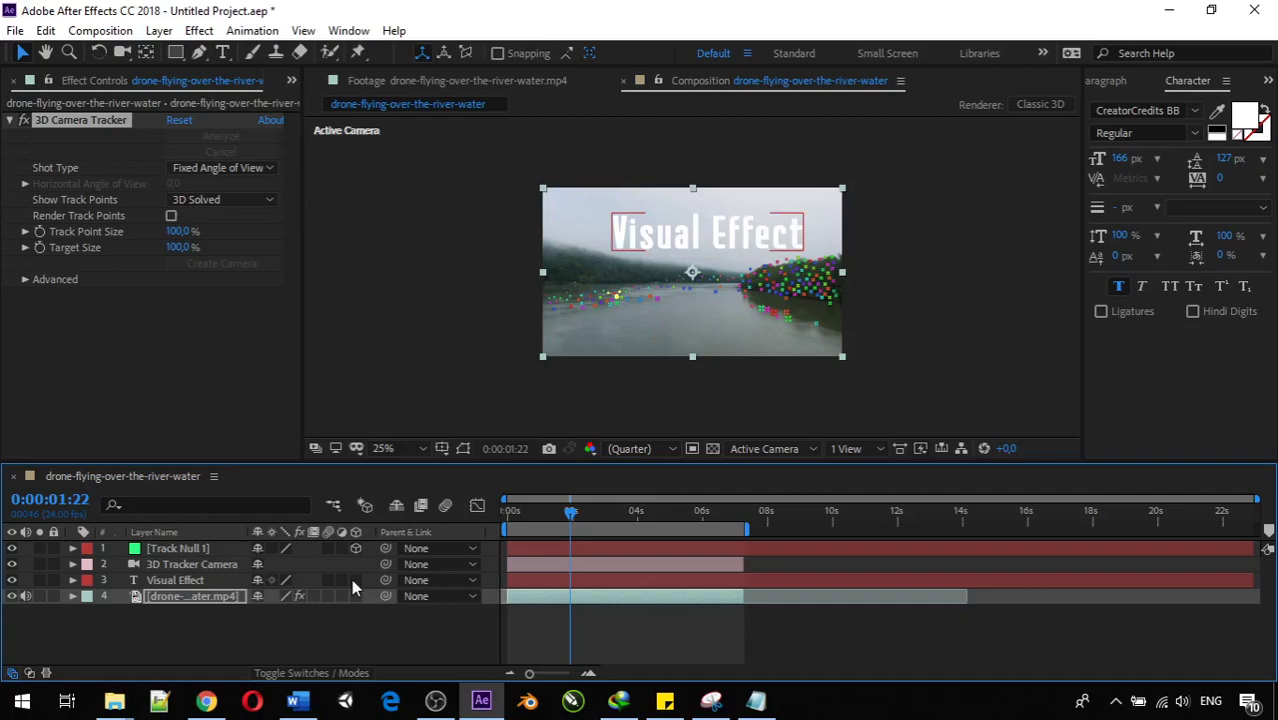
pyautogui.moveTo(385, 580); pyautogui.dragTo(194, 545)
pyautogui.click(355, 580)
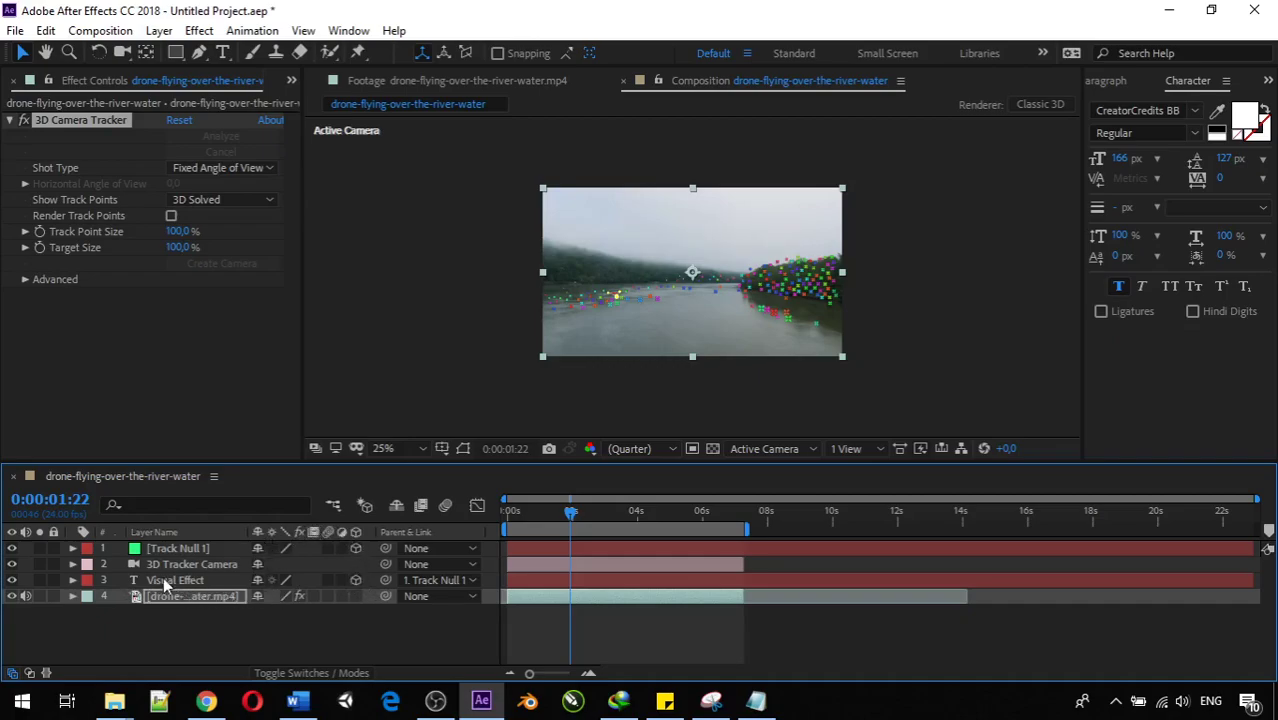
pyautogui.click(355, 580)
pyautogui.click(355, 580)
# Copy the Position property of Track Null 1 and collapse its transform properties
pyautogui.click(73, 549)
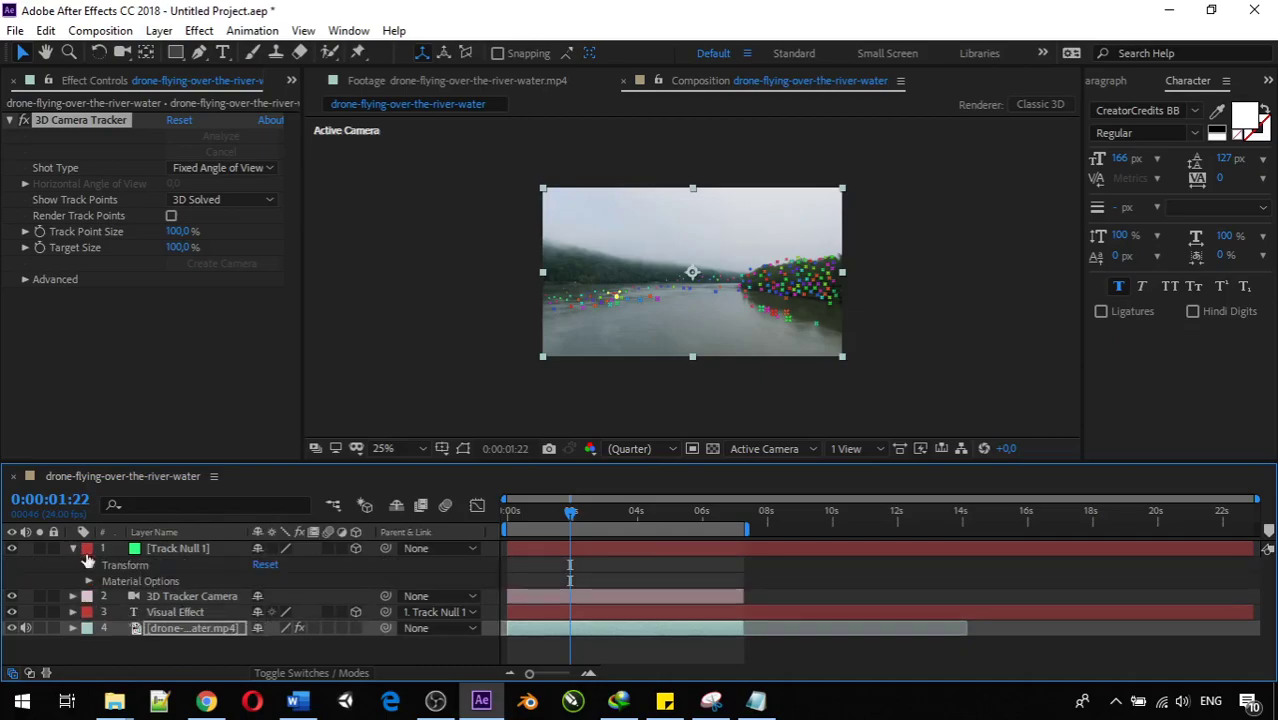
pyautogui.click(88, 565)
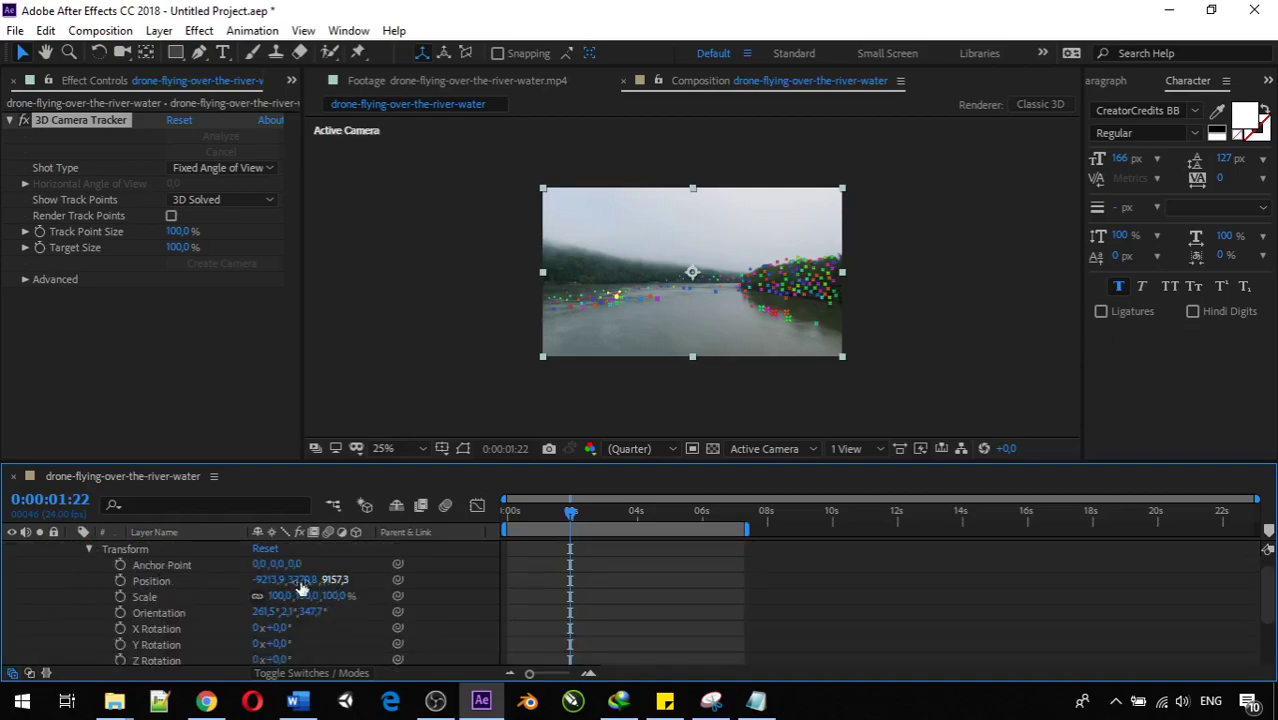
pyautogui.click(175, 578)
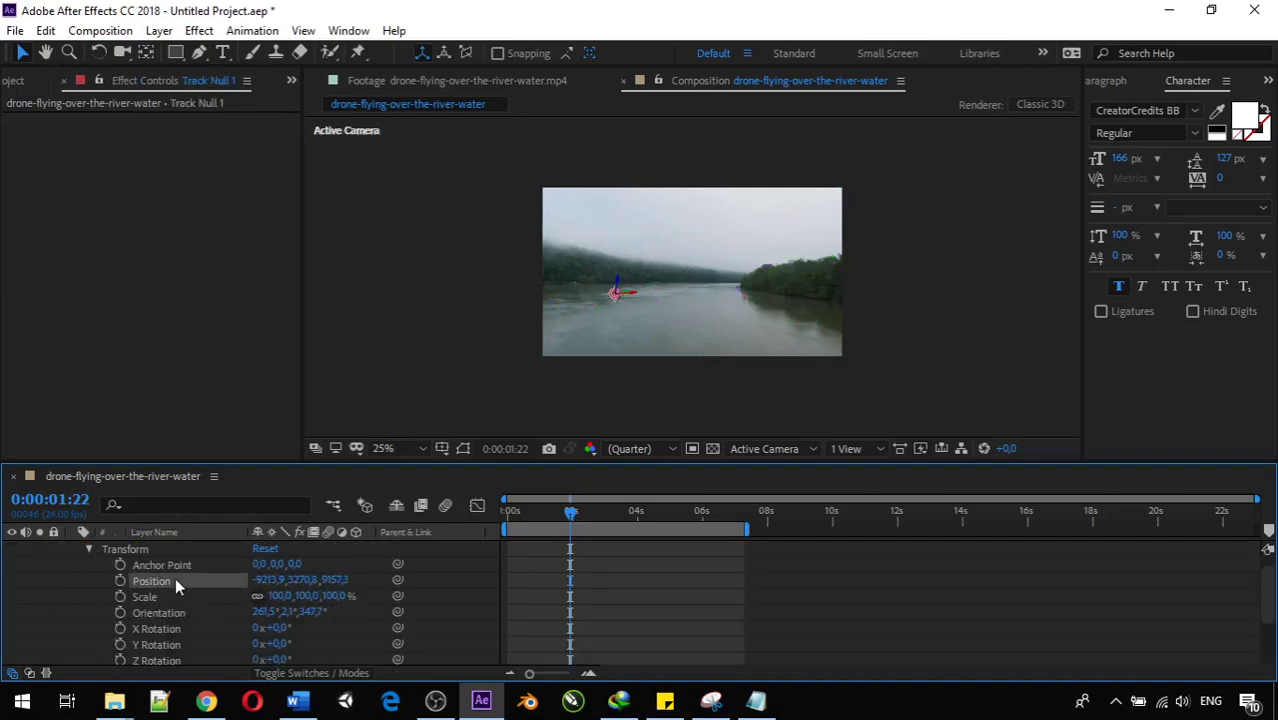
pyautogui.click(89, 549)
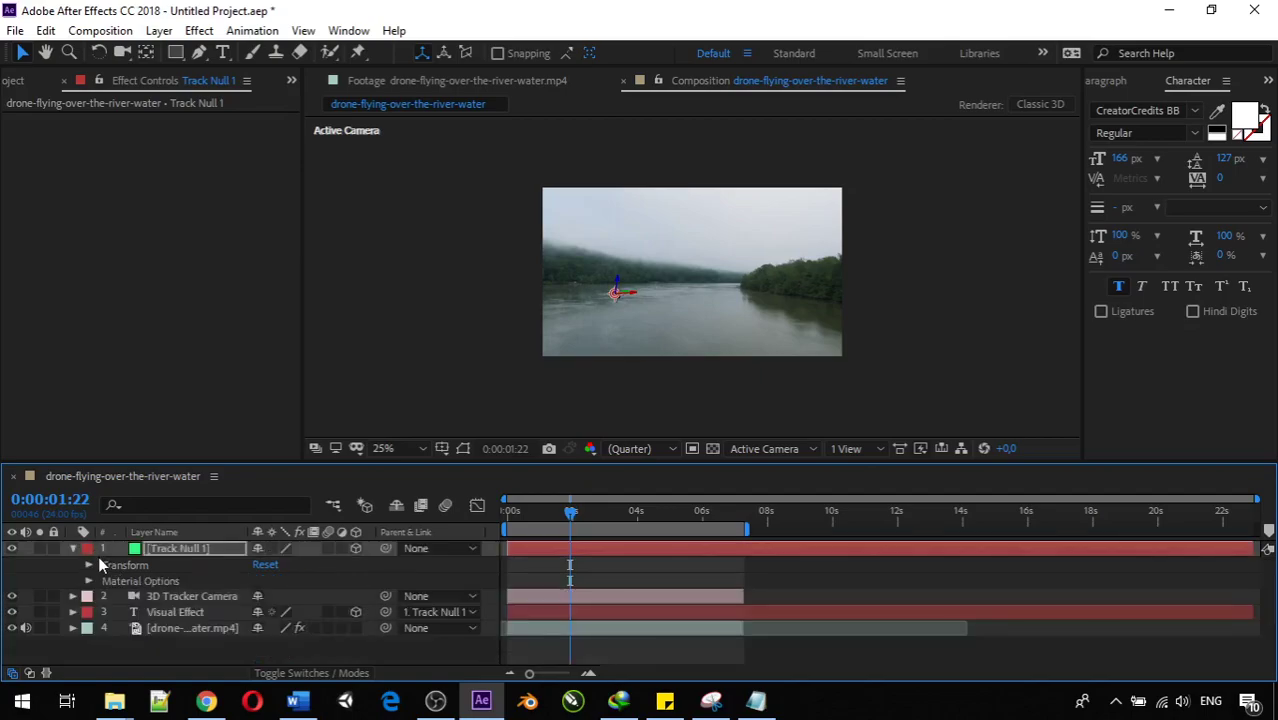
# Paste the copied null position onto the Visual Effect layer's Position property
pyautogui.click(72, 612)
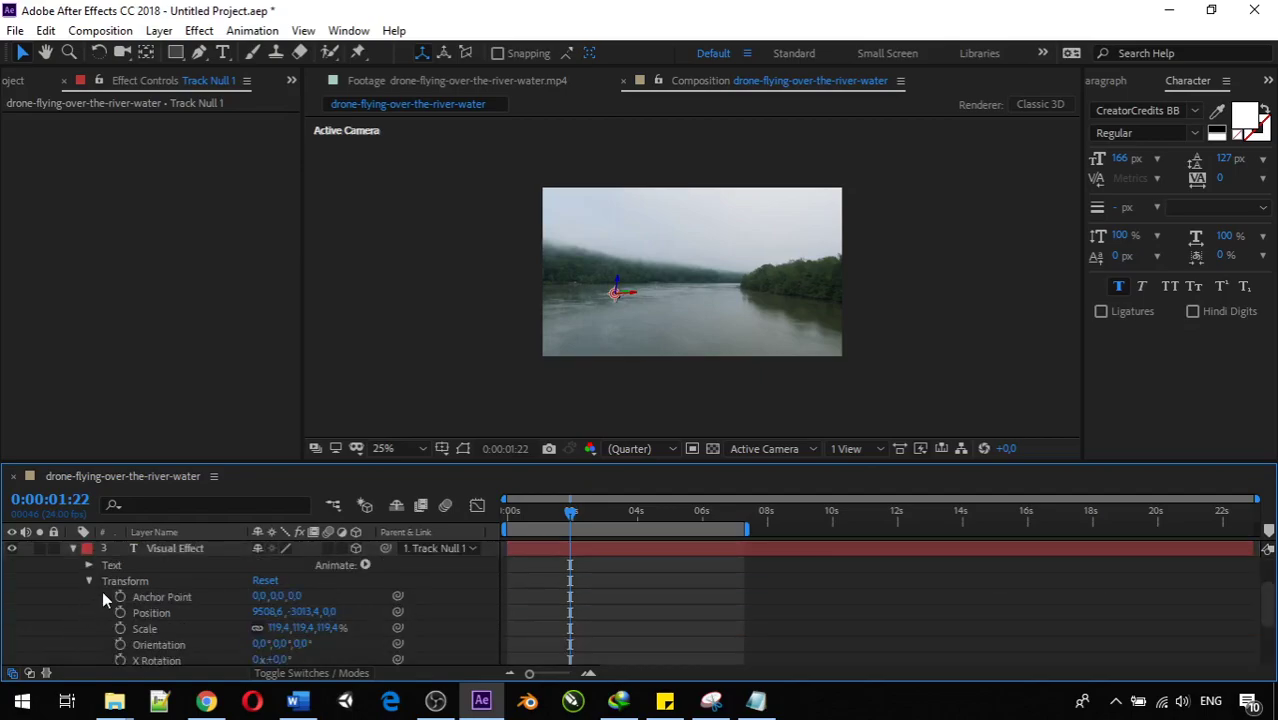
pyautogui.scroll(-2, 104, 594)
pyautogui.scroll(1, 106, 594)
pyautogui.scroll(2, 127, 593)
pyautogui.scroll(-1, 133, 587)
pyautogui.click(157, 613)
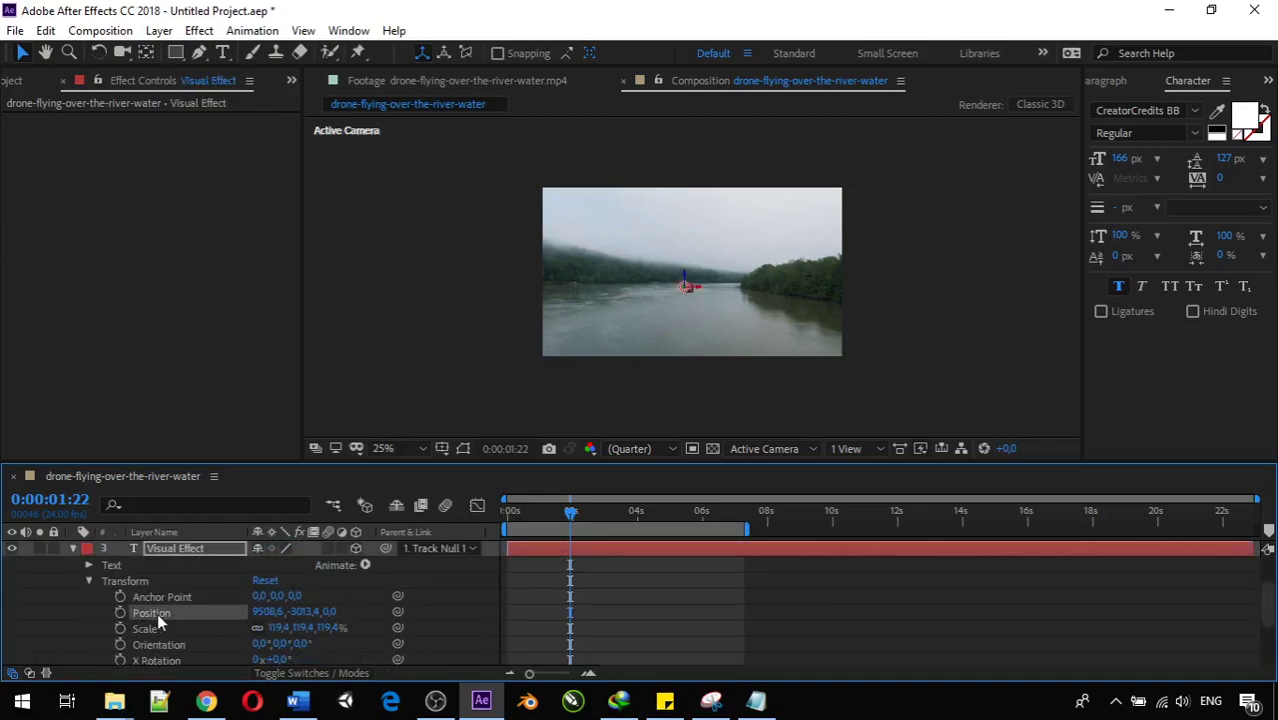
pyautogui.scroll(3, 579, 335)
pyautogui.scroll(-1, 571, 342)
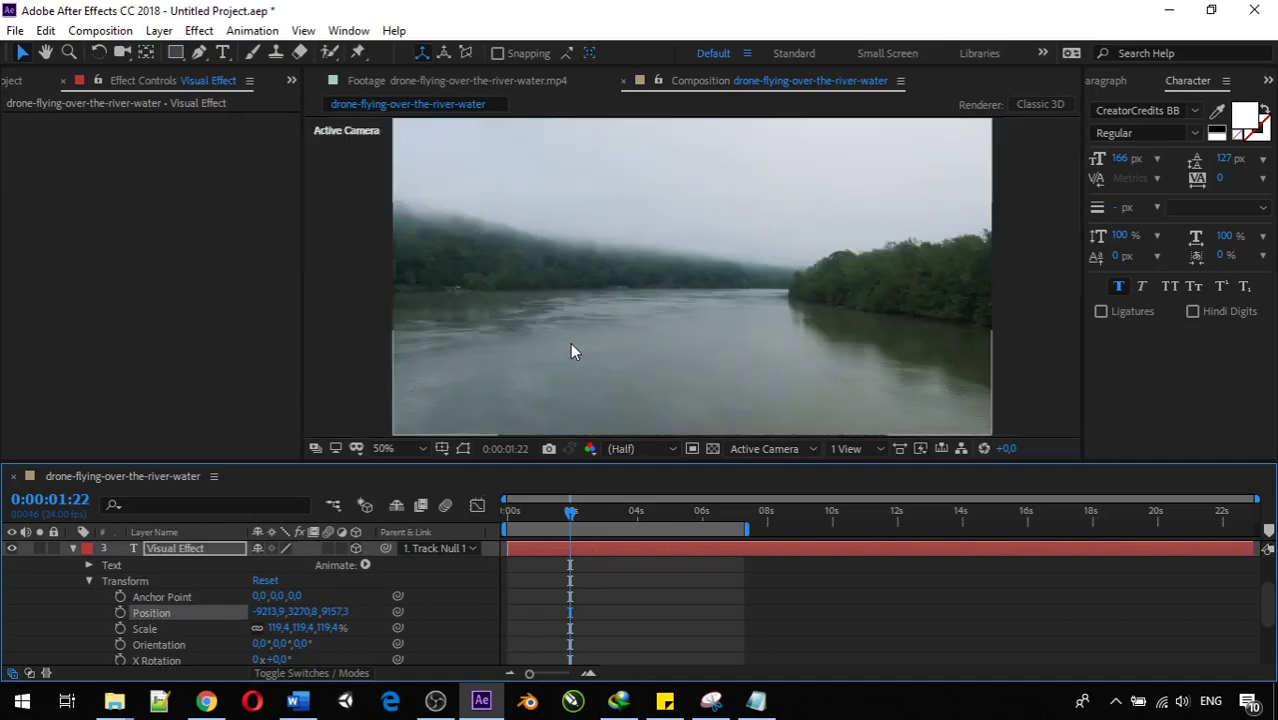
# Toggle the Visual Effect layer's 3D switch off and on, and move the current time to 0:00:00:00
pyautogui.moveTo(572, 514)
pyautogui.mouseDown()
pyautogui.moveTo(462, 521)
pyautogui.moveTo(585, 507)
pyautogui.moveTo(555, 512)
pyautogui.mouseUp()
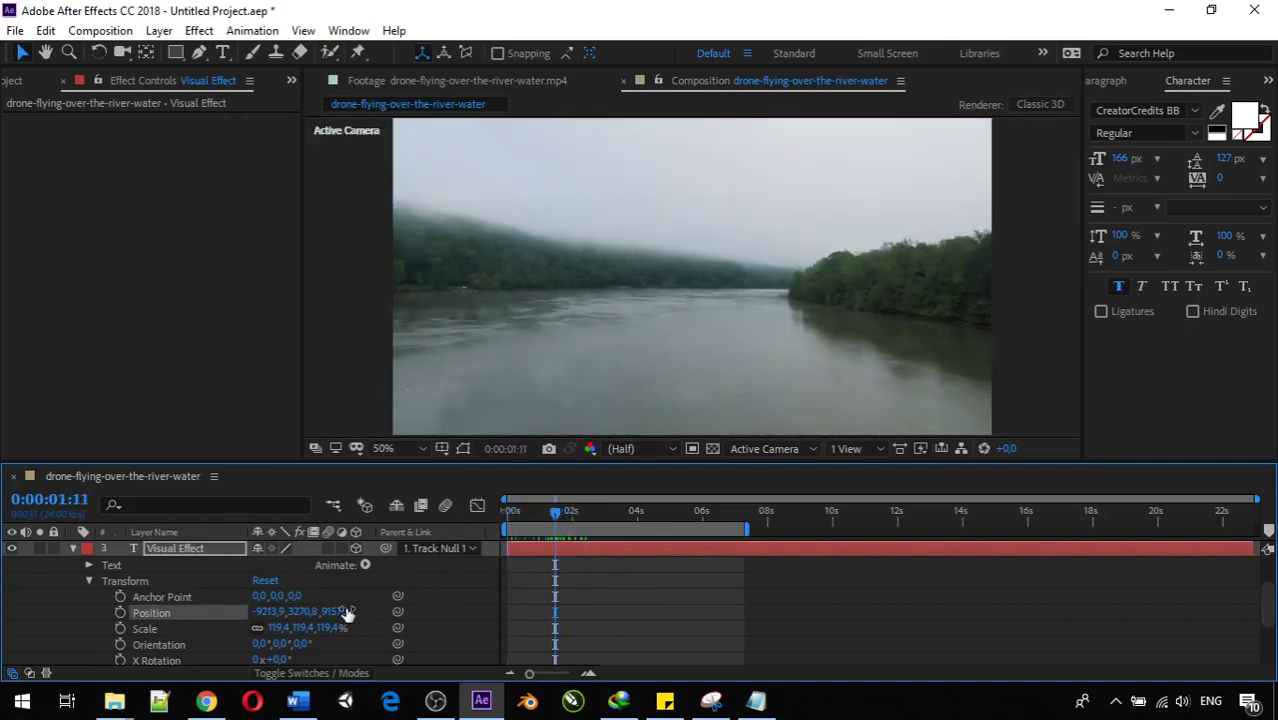
pyautogui.scroll(2, 313, 611)
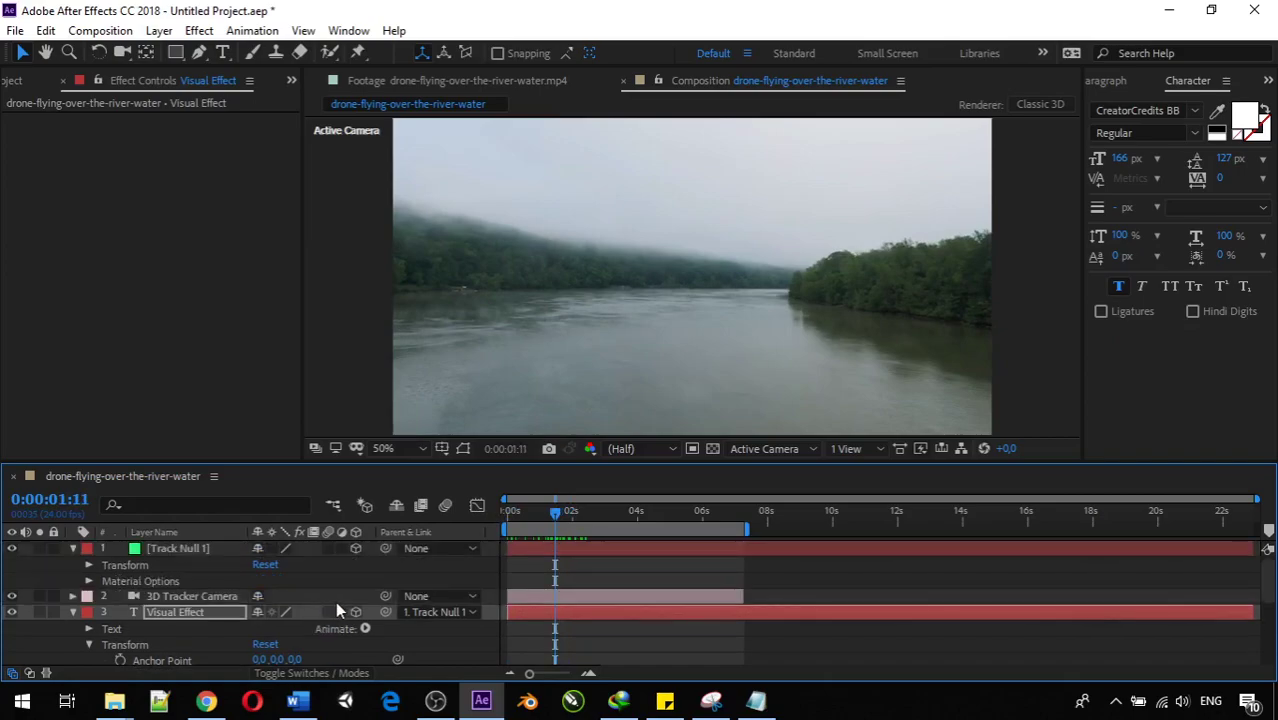
pyautogui.click(355, 612)
pyautogui.click(355, 612)
pyautogui.scroll(-4, 585, 334)
pyautogui.scroll(2, 583, 317)
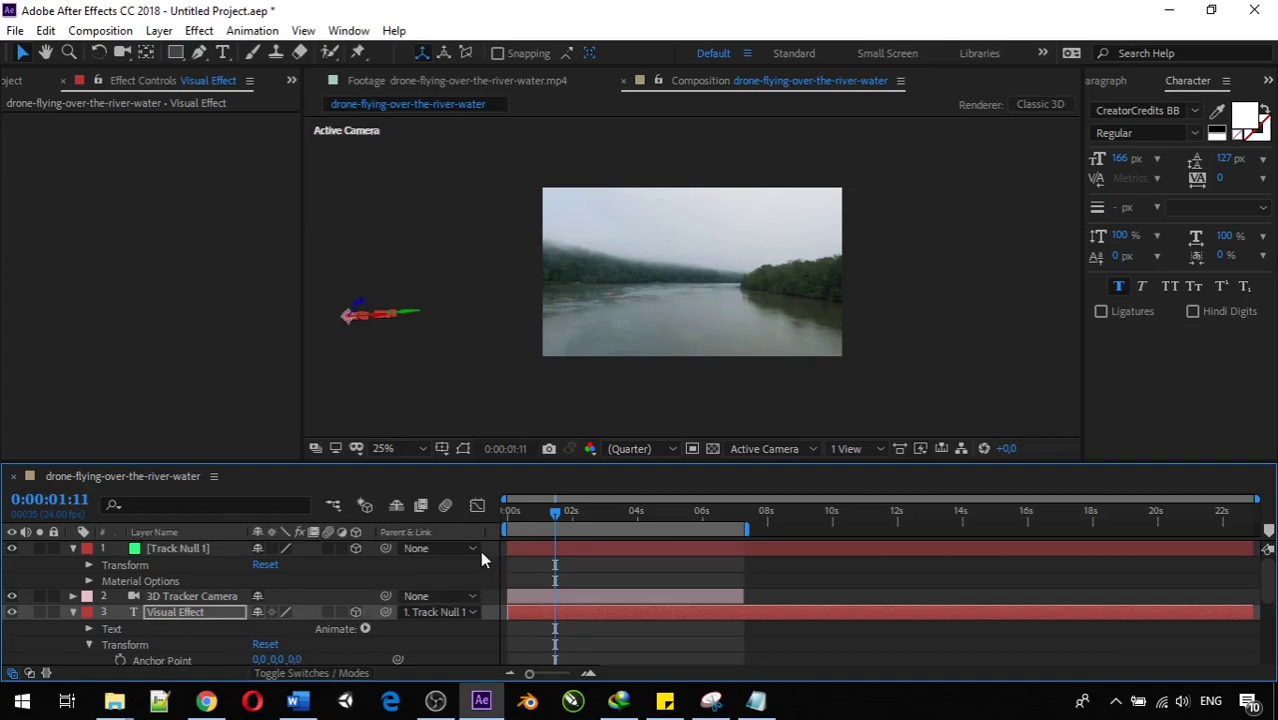
pyautogui.moveTo(556, 511); pyautogui.dragTo(476, 532)
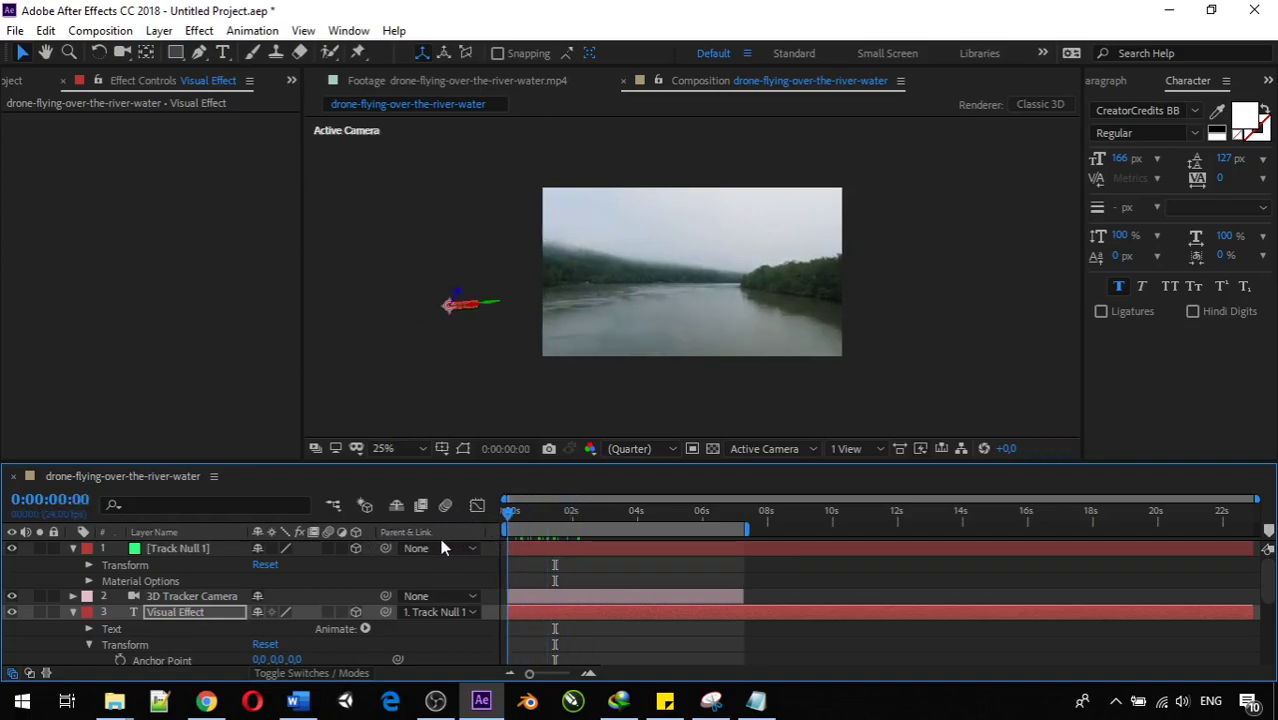
# Set the Visual Effect layer's Z position to 0
pyautogui.scroll(-2, 308, 653)
pyautogui.click(300, 627)
pyautogui.click(329, 627)
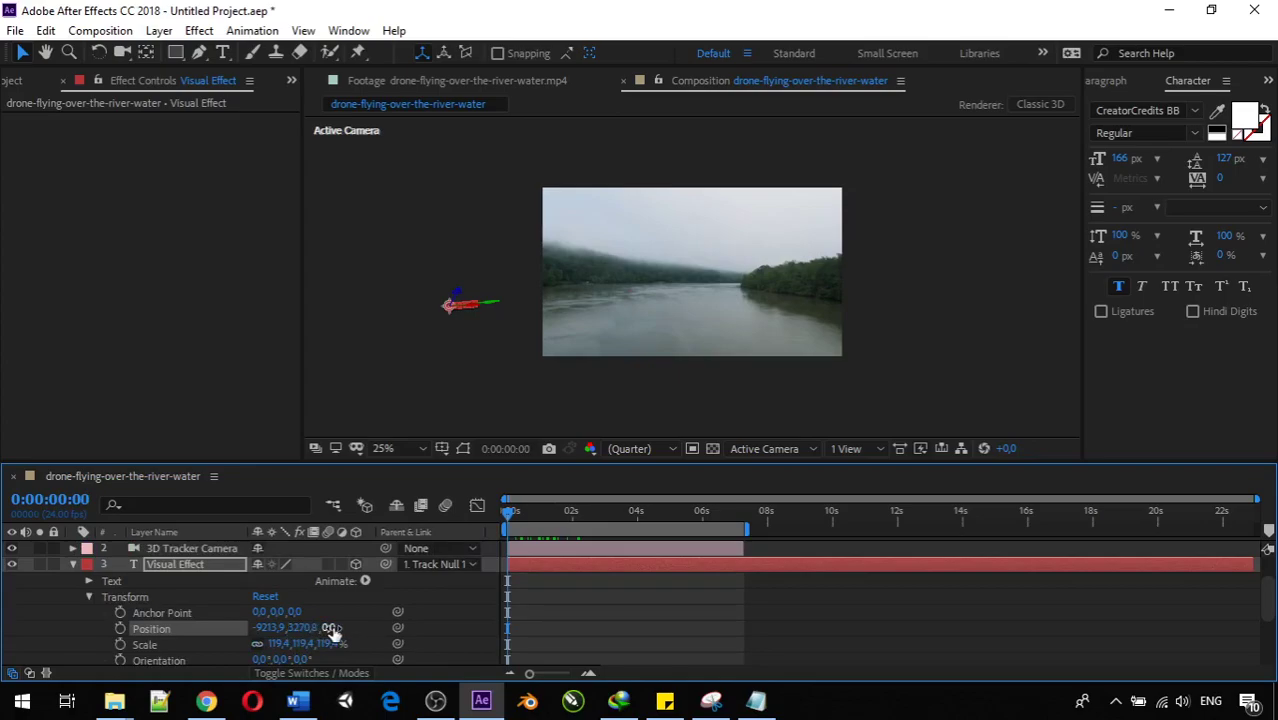
pyautogui.press('Return')
# Try moving the Visual Effect text to about -3645.9, 2500.4, undoing the accidental vertical stretch along the way
pyautogui.moveTo(490, 304); pyautogui.dragTo(673, 342)
pyautogui.moveTo(496, 297); pyautogui.dragTo(520, 312)
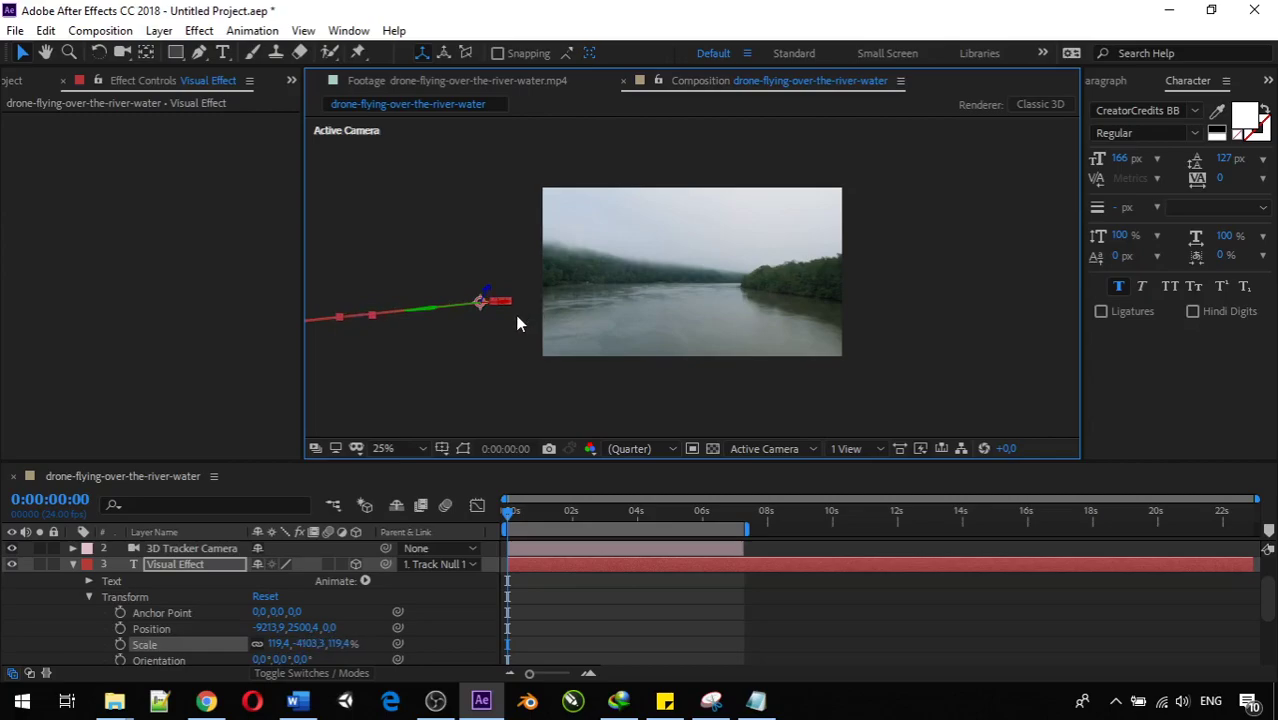
pyautogui.hotkey('ctrl', 'z')
pyautogui.press('.')
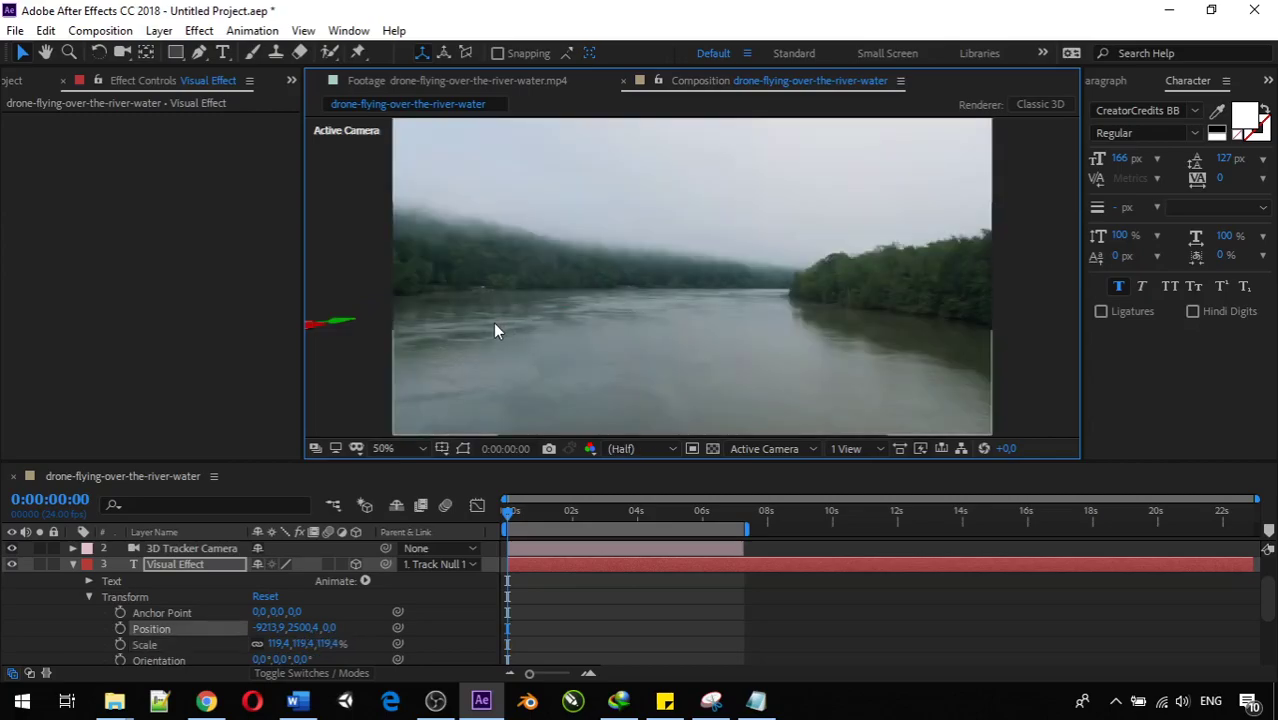
pyautogui.click(300, 627)
pyautogui.moveTo(270, 627); pyautogui.dragTo(673, 624)
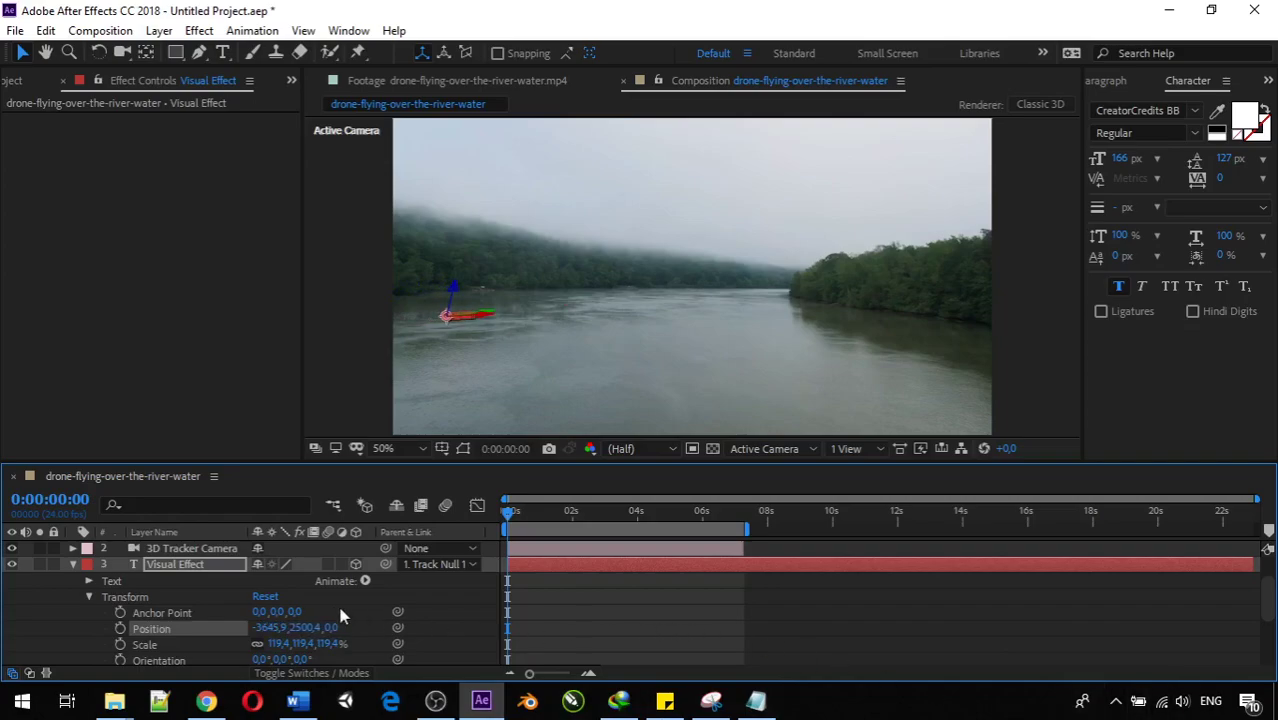
# Set the Visual Effect layer's X and Y position values to 0
pyautogui.click(270, 626)
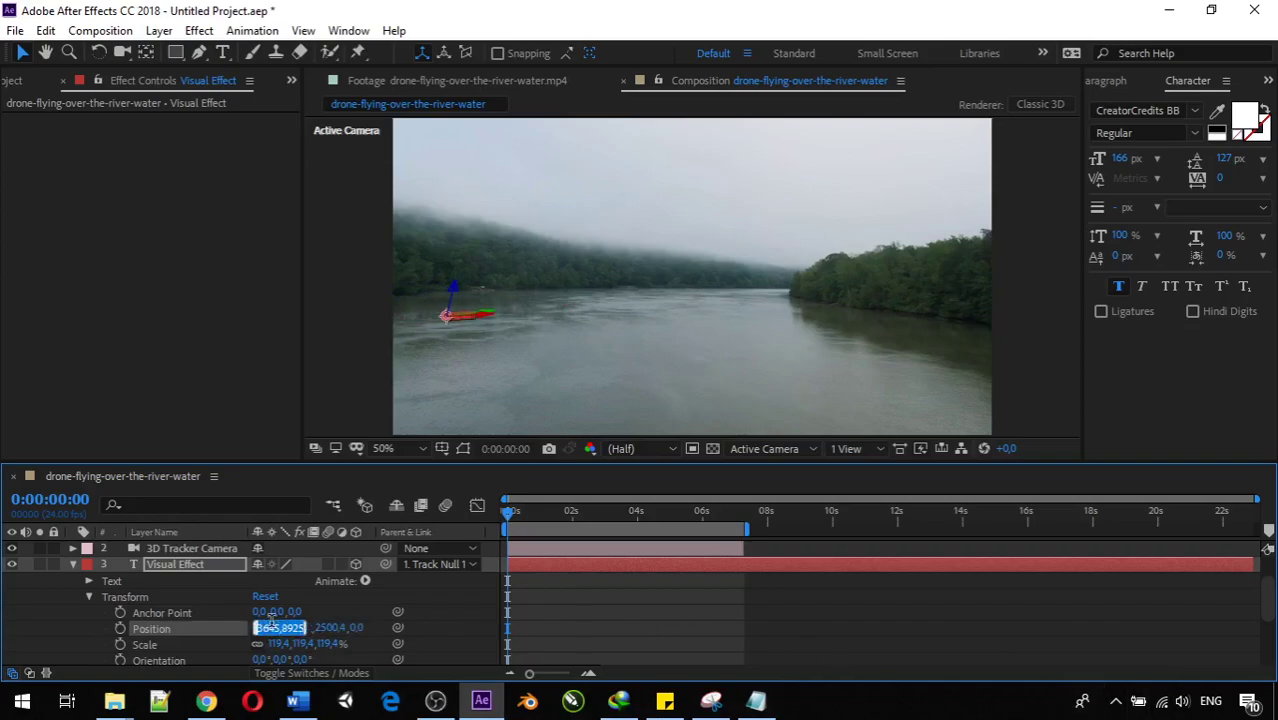
pyautogui.write('0')
pyautogui.press('Return')
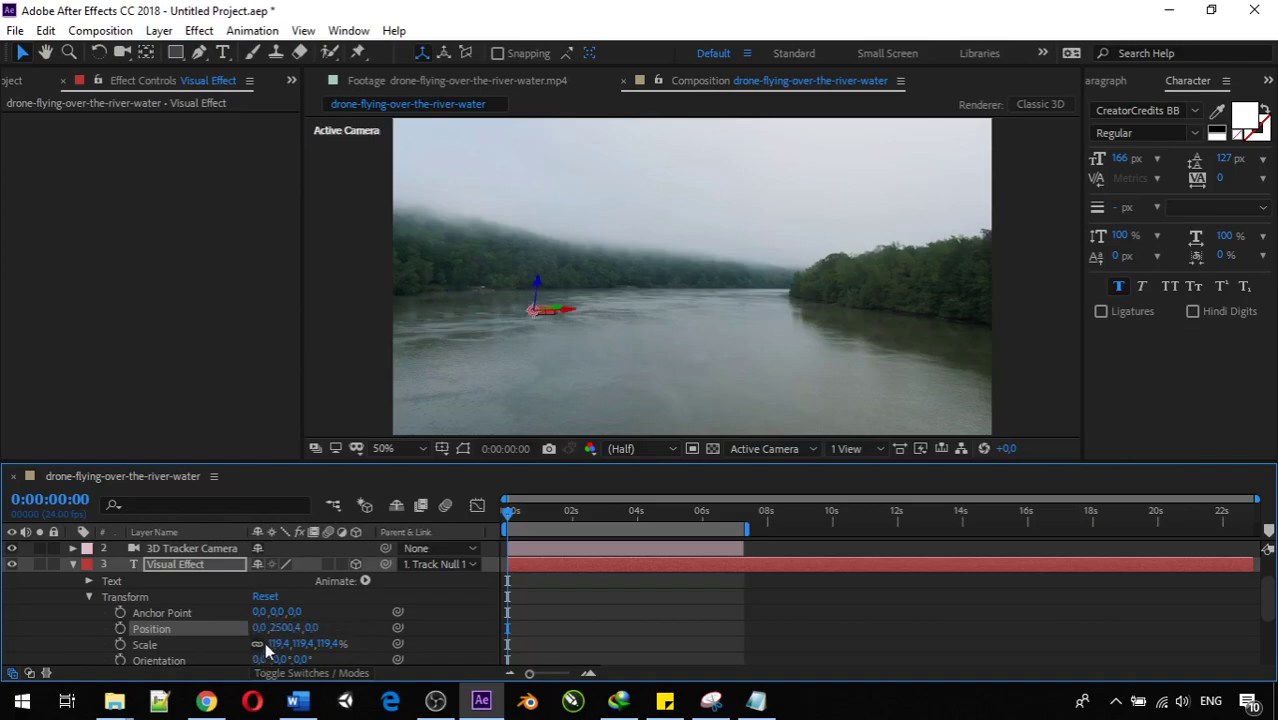
pyautogui.click(287, 628)
pyautogui.write('0')
pyautogui.press('Return')
# Try rotating the Visual Effect text to 79° about its Y axis
pyautogui.scroll(6, 564, 337)
pyautogui.scroll(-2, 563, 335)
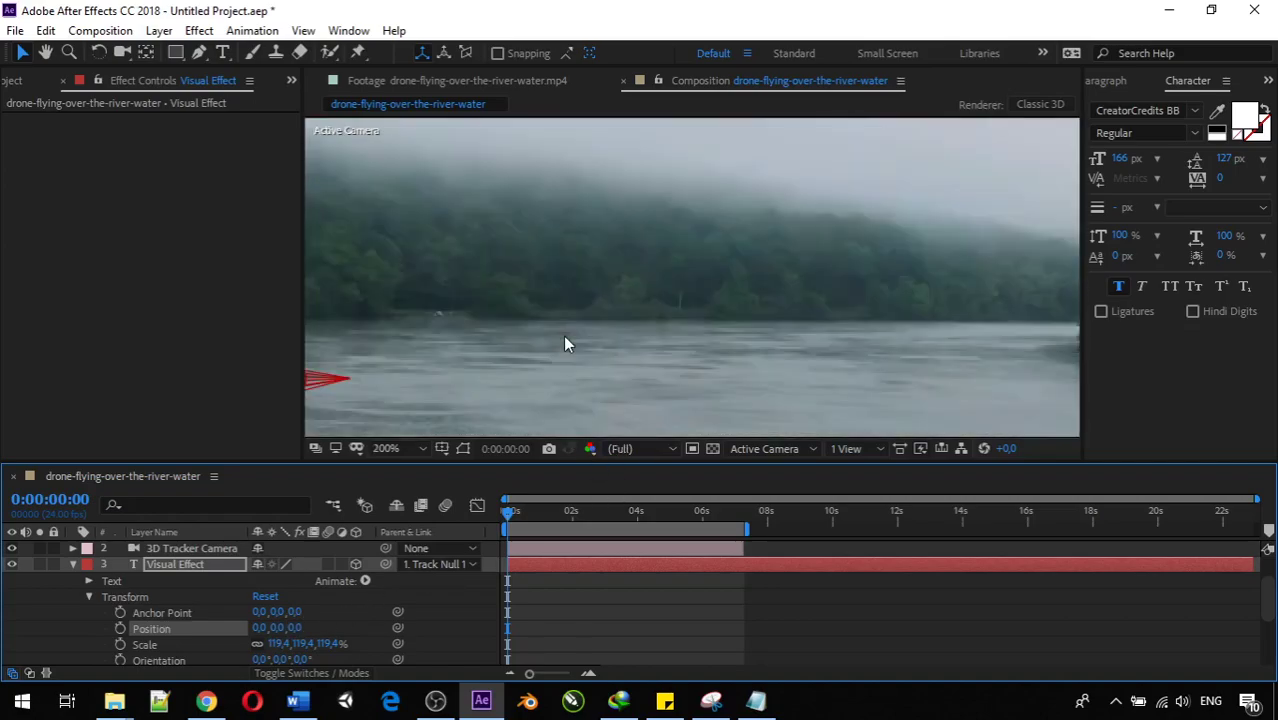
pyautogui.moveTo(502, 365); pyautogui.dragTo(545, 353)
pyautogui.moveTo(545, 267); pyautogui.dragTo(545, 359)
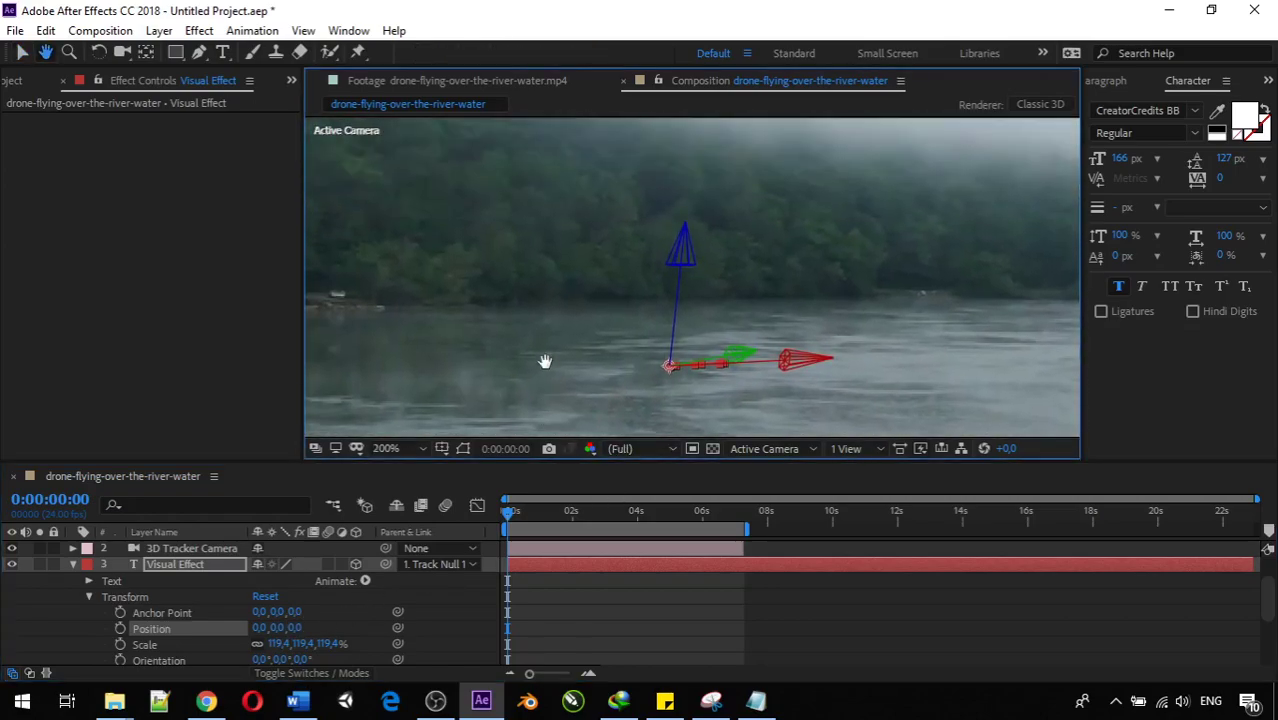
pyautogui.scroll(-1, 309, 587)
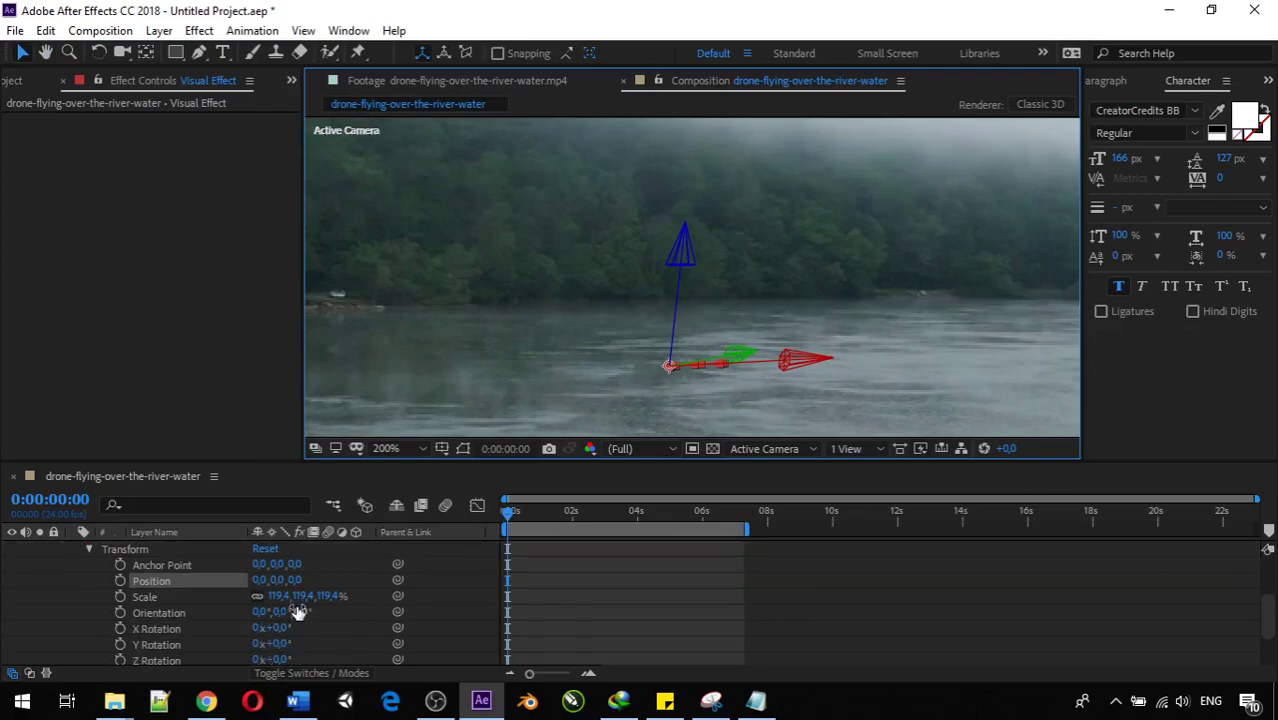
pyautogui.scroll(-1, 296, 610)
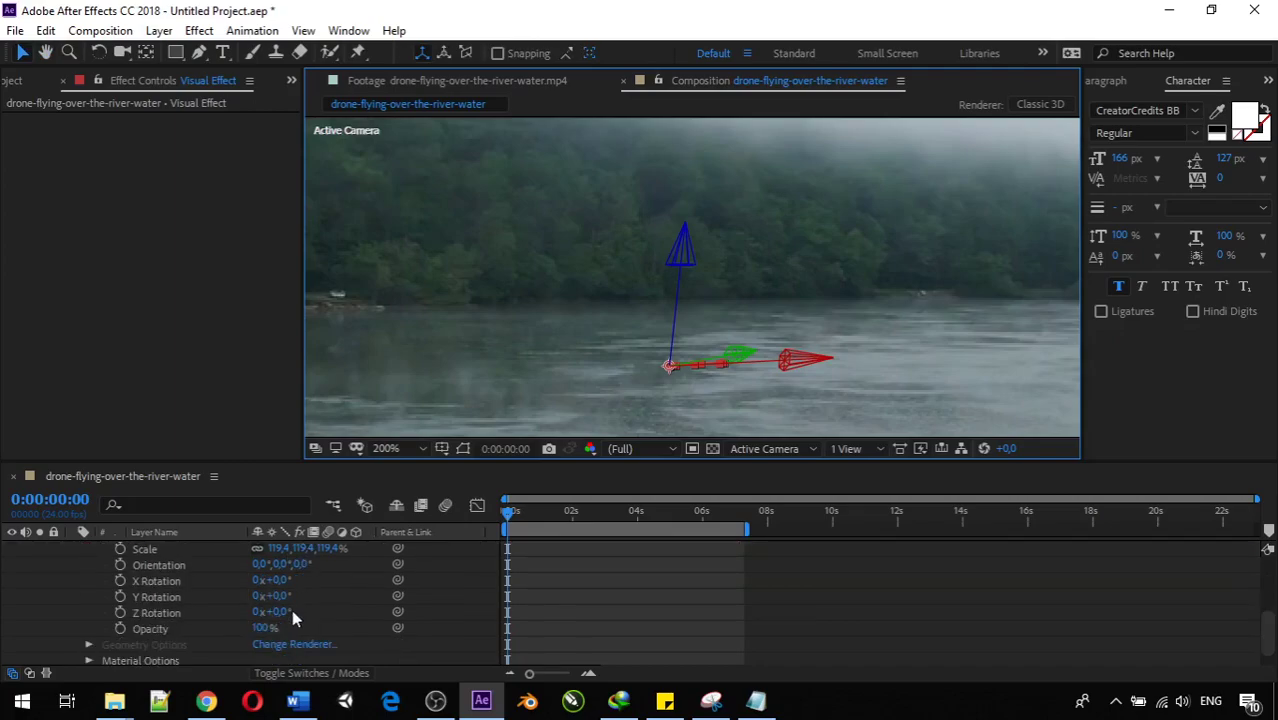
pyautogui.moveTo(277, 601); pyautogui.dragTo(379, 624)
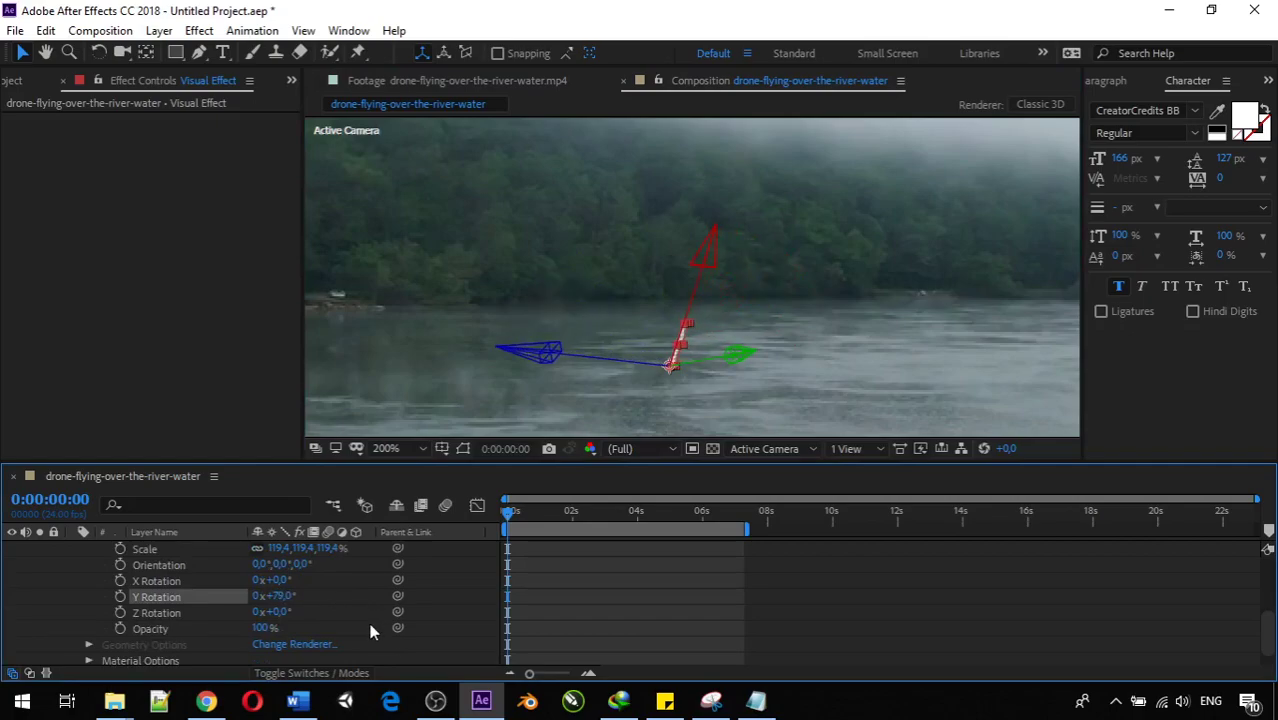
pyautogui.press('u')
# Select the Visual Effect text on the water and scale it up uniformly to about 648.7%
pyautogui.click(570, 350)
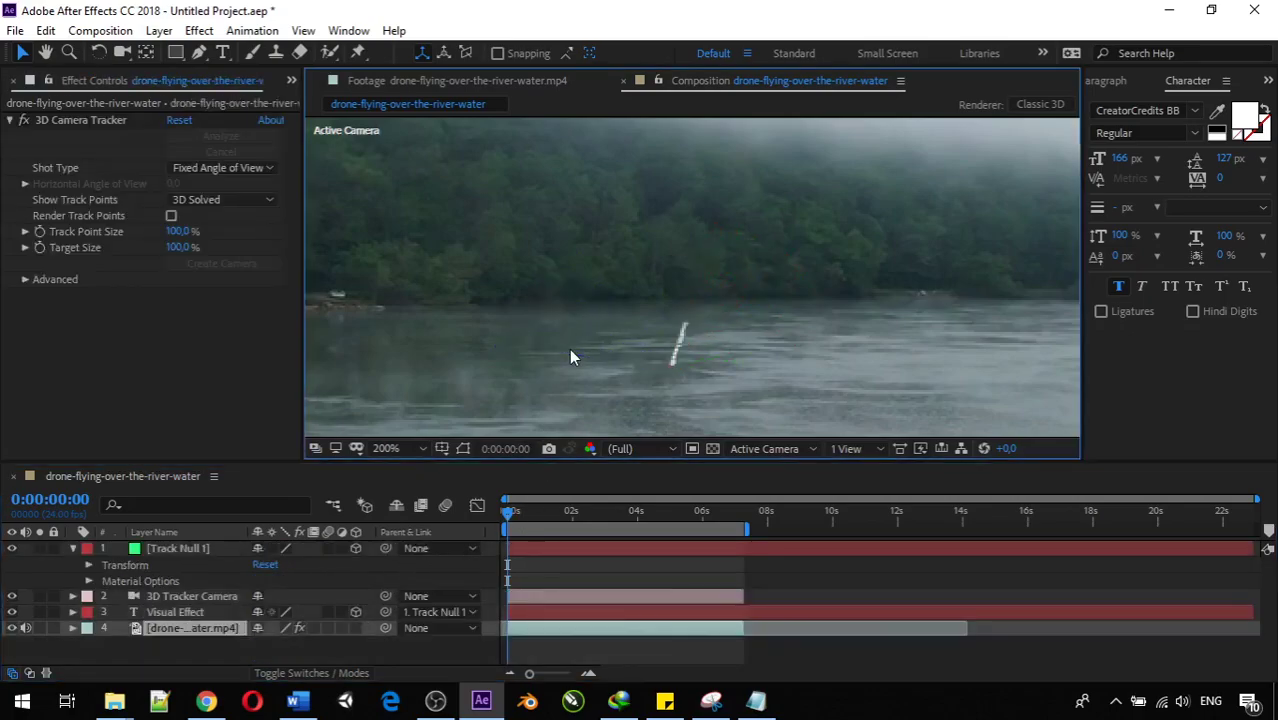
pyautogui.click(628, 343)
pyautogui.press('.')
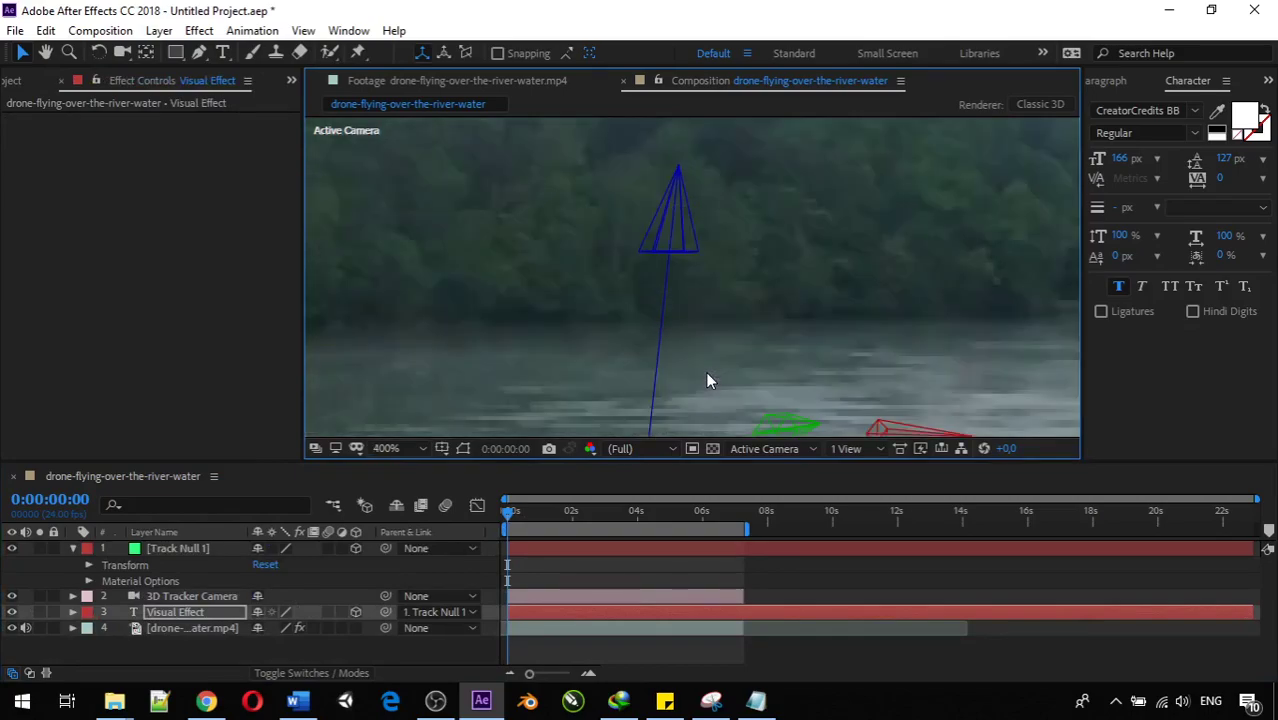
pyautogui.scroll(2, 707, 385)
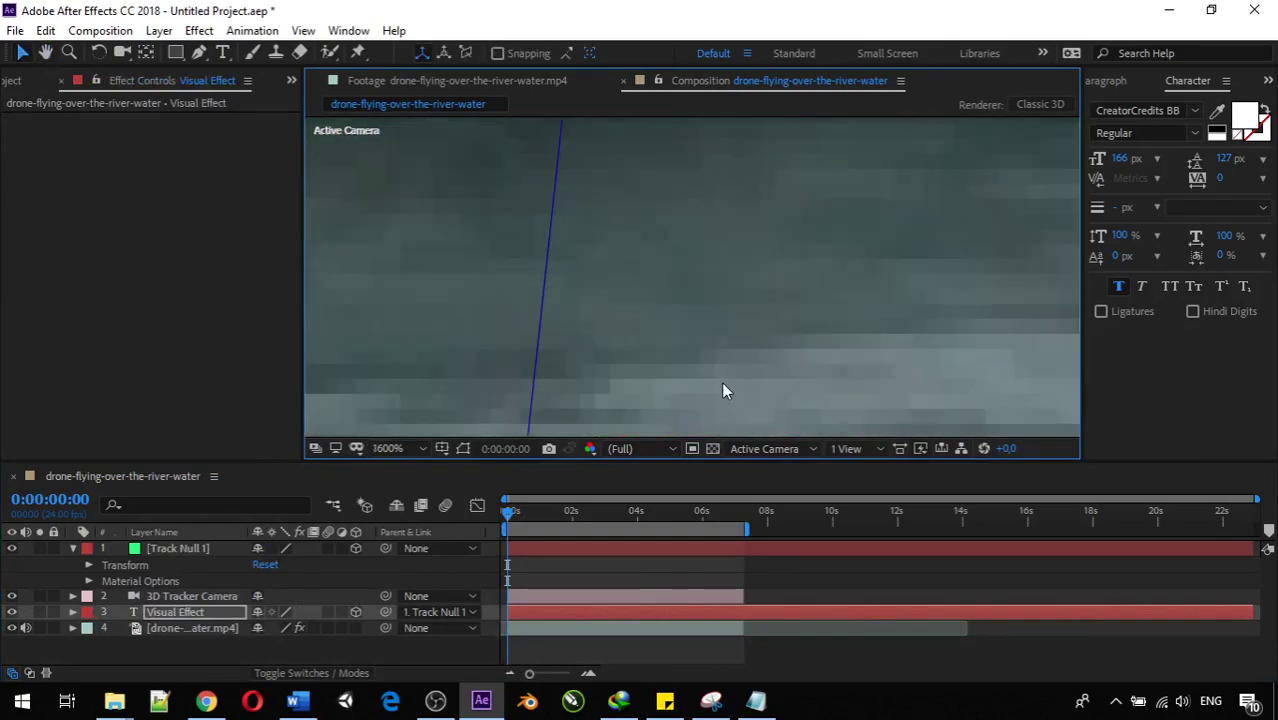
pyautogui.scroll(-2, 725, 391)
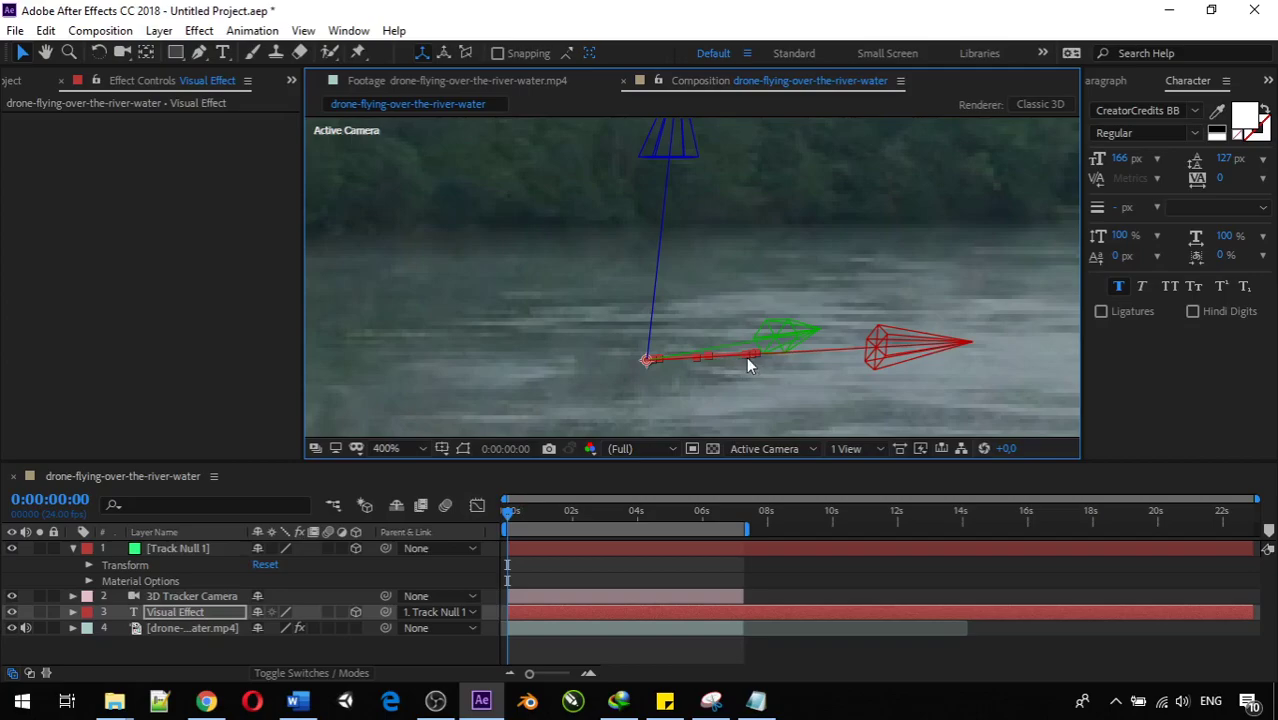
pyautogui.moveTo(746, 356)
pyautogui.mouseDown()
pyautogui.moveTo(890, 434)
pyautogui.moveTo(800, 416)
pyautogui.moveTo(884, 450)
pyautogui.moveTo(877, 441)
pyautogui.mouseUp()
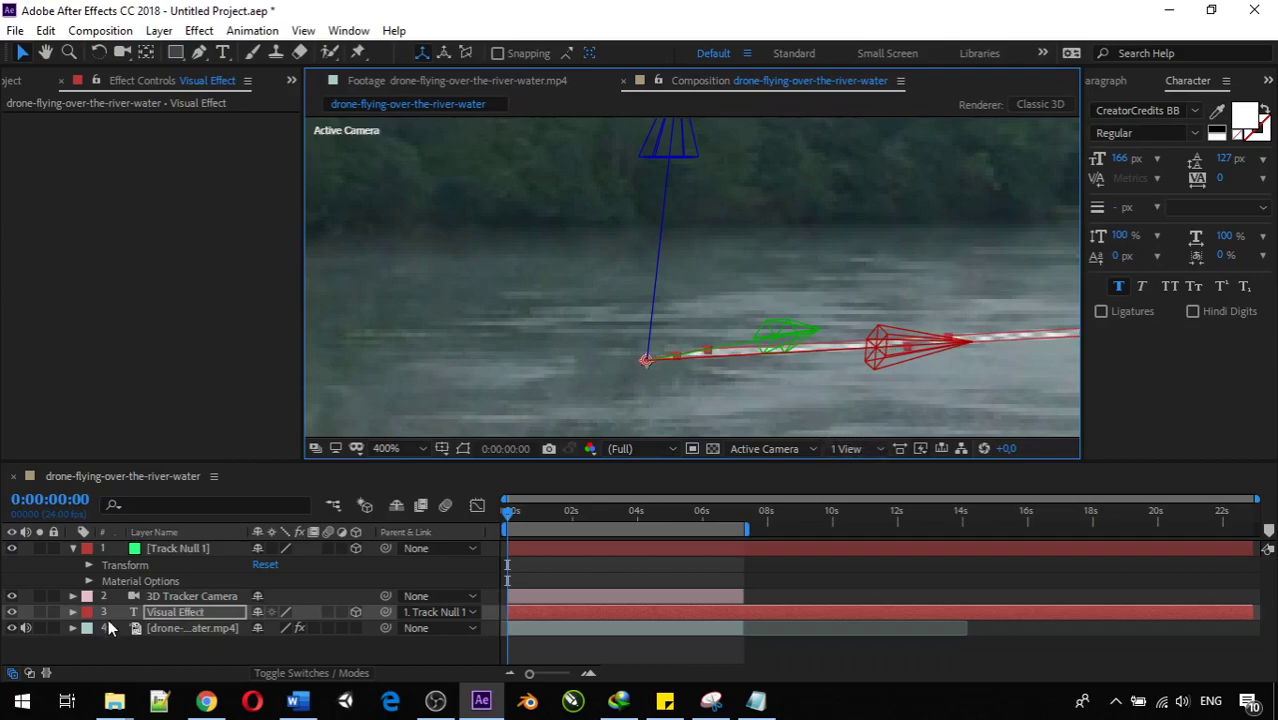
# Stand the Visual Effect text up on the water with X Rotation 97°, Y Rotation -70° and Z Rotation 2°
pyautogui.click(72, 612)
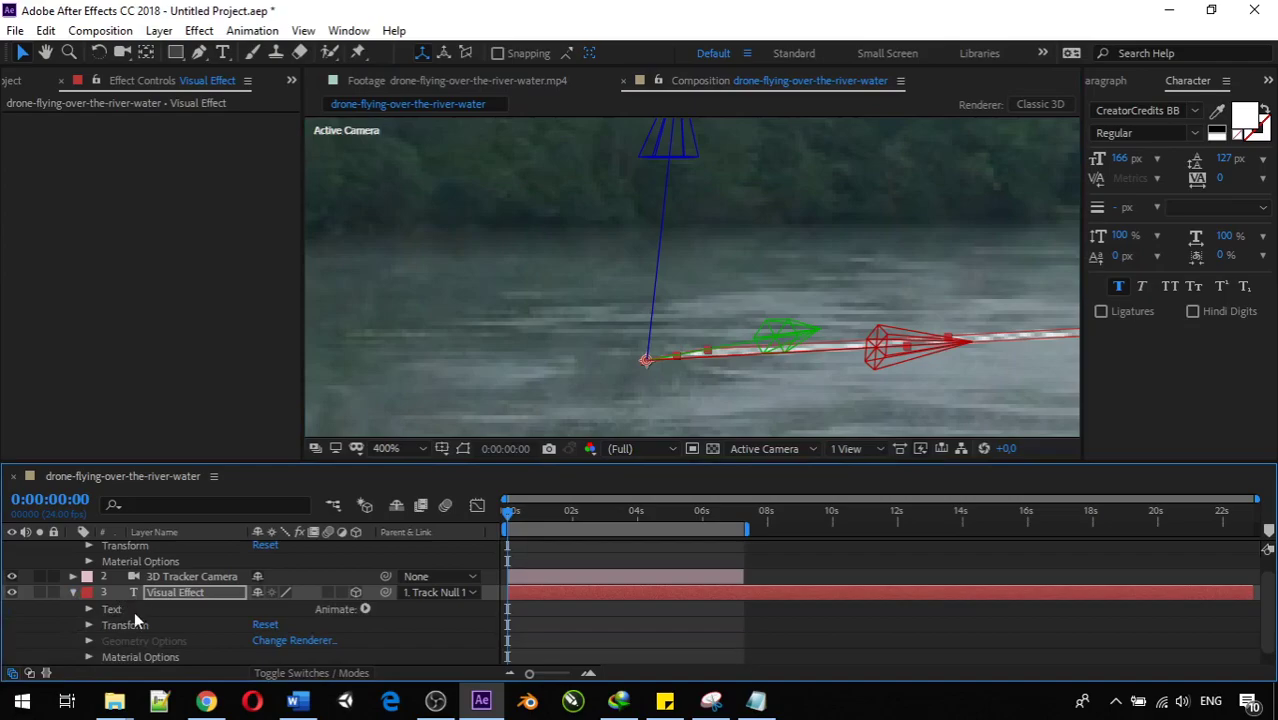
pyautogui.click(90, 593)
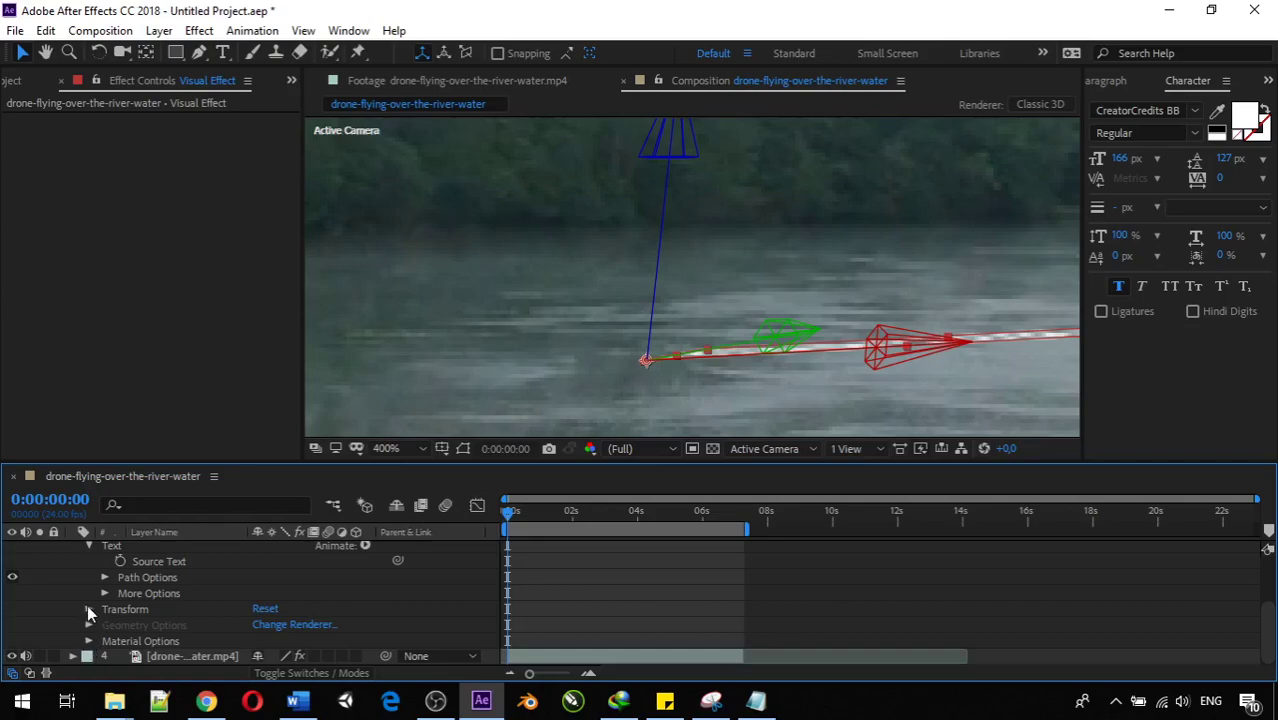
pyautogui.click(87, 603)
pyautogui.scroll(-1, 151, 581)
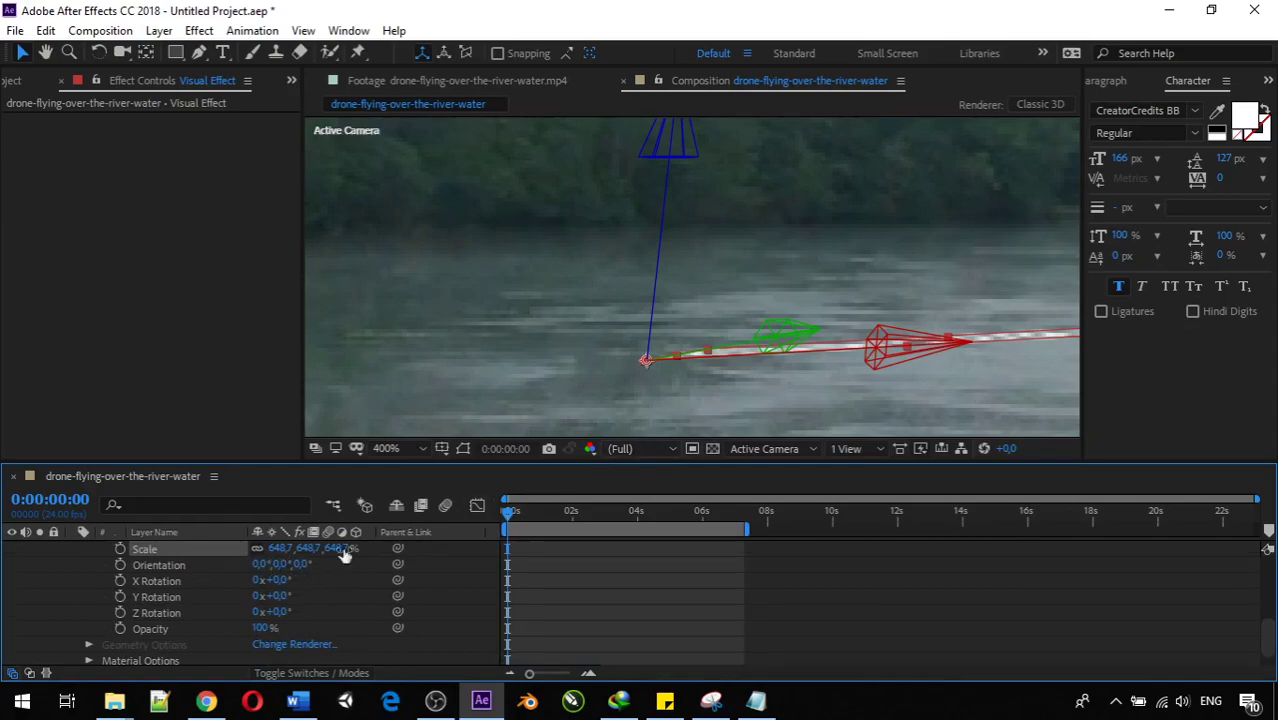
pyautogui.moveTo(279, 582); pyautogui.dragTo(371, 581)
pyautogui.scroll(-4, 556, 430)
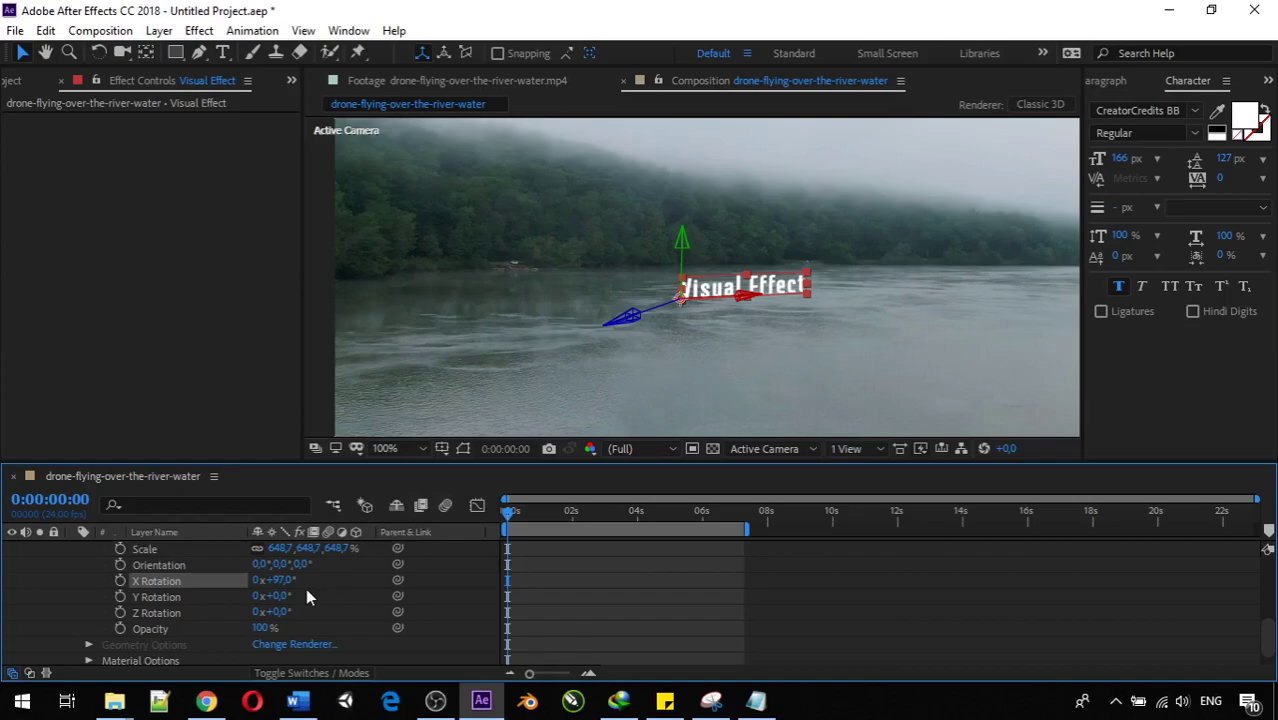
pyautogui.moveTo(272, 597); pyautogui.dragTo(234, 618)
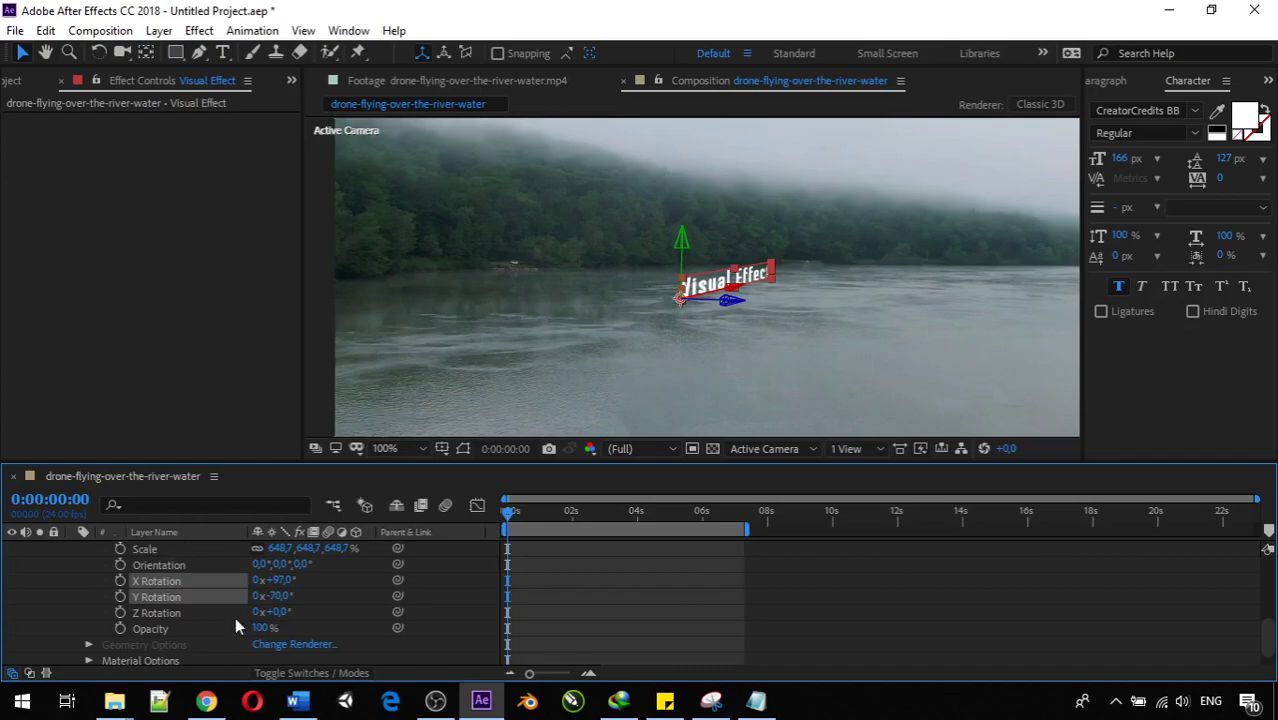
pyautogui.moveTo(278, 610); pyautogui.dragTo(285, 616)
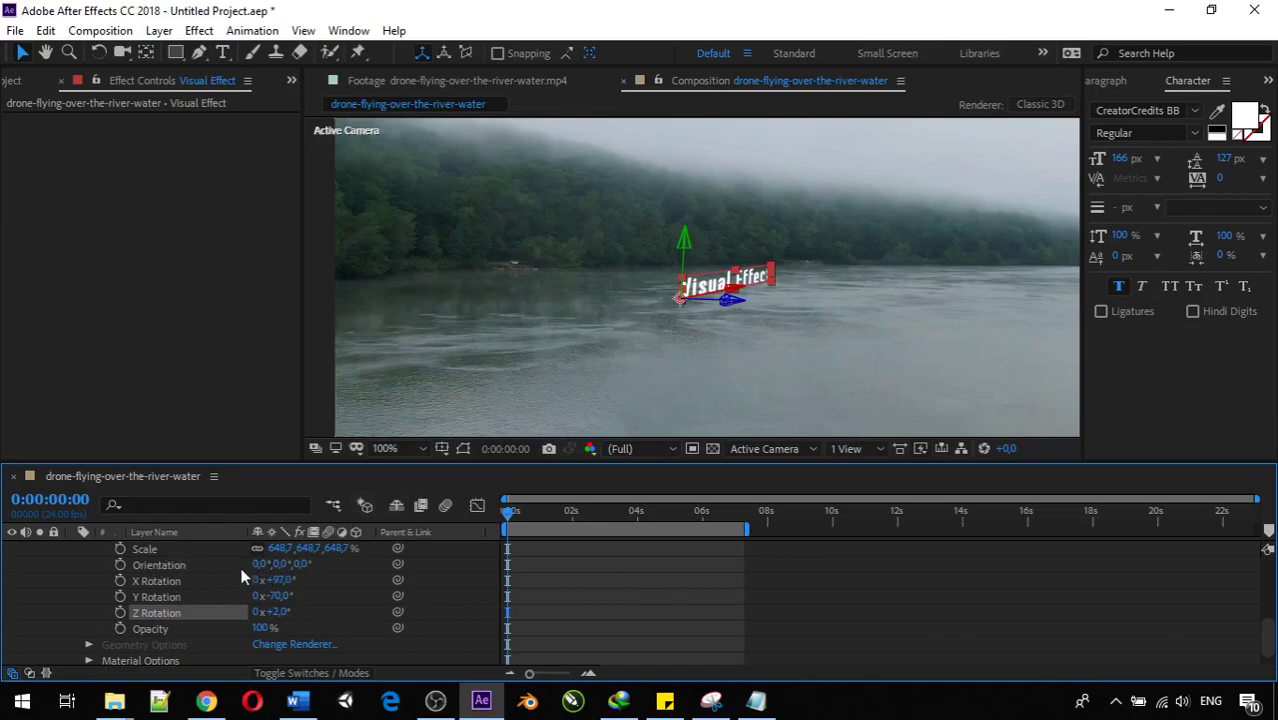
# Move the Visual Effect text toward the viewer on the water by setting its Position to 120, 211, 1679
pyautogui.scroll(2, 241, 575)
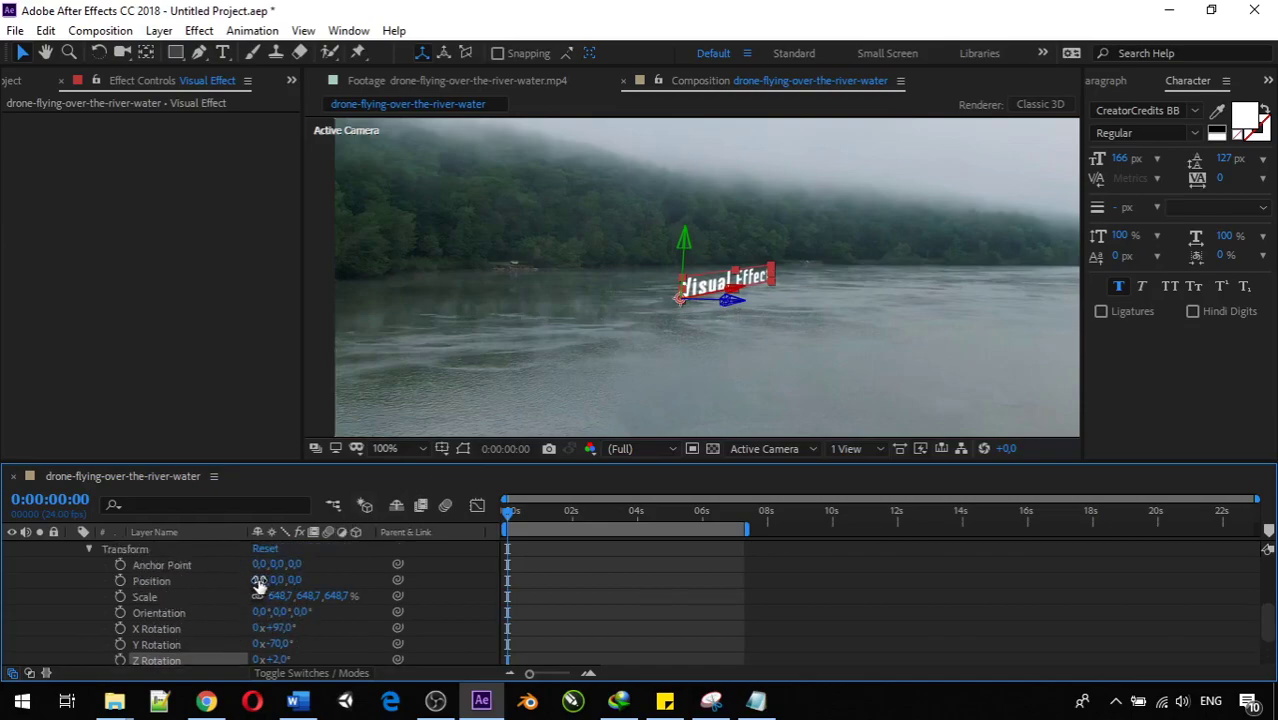
pyautogui.moveTo(299, 584); pyautogui.dragTo(436, 570)
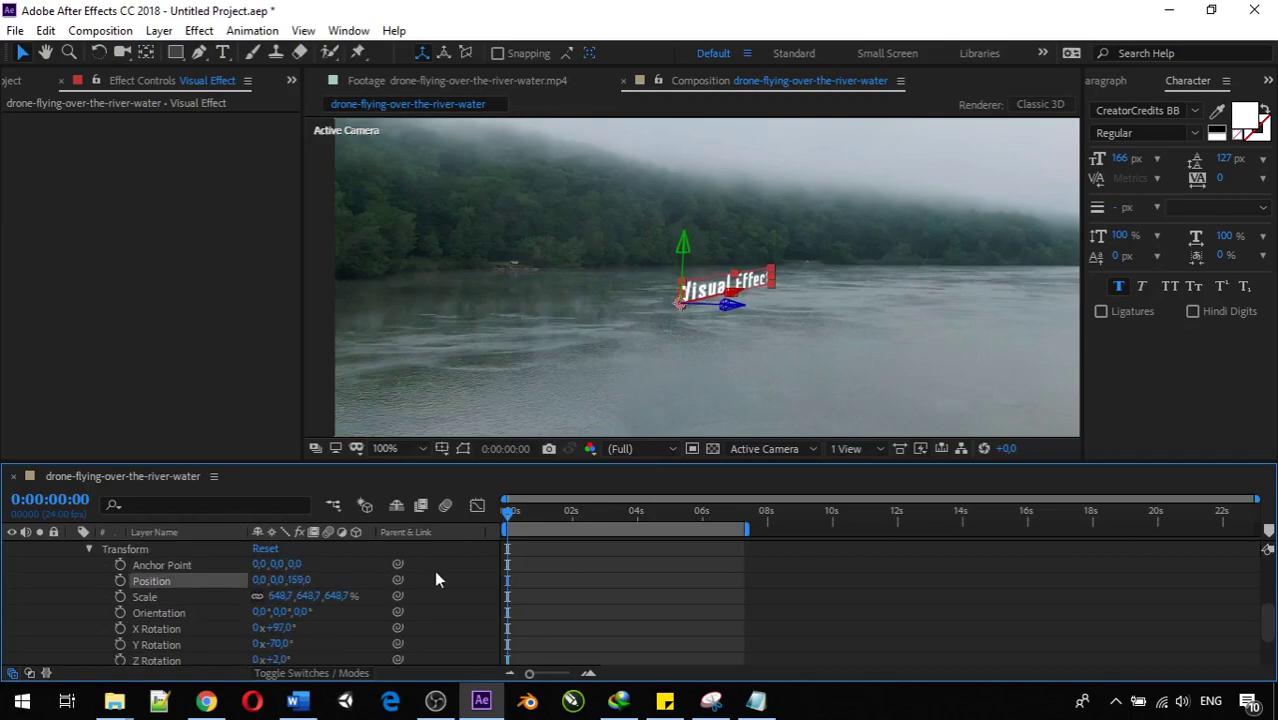
pyautogui.moveTo(276, 581); pyautogui.dragTo(453, 608)
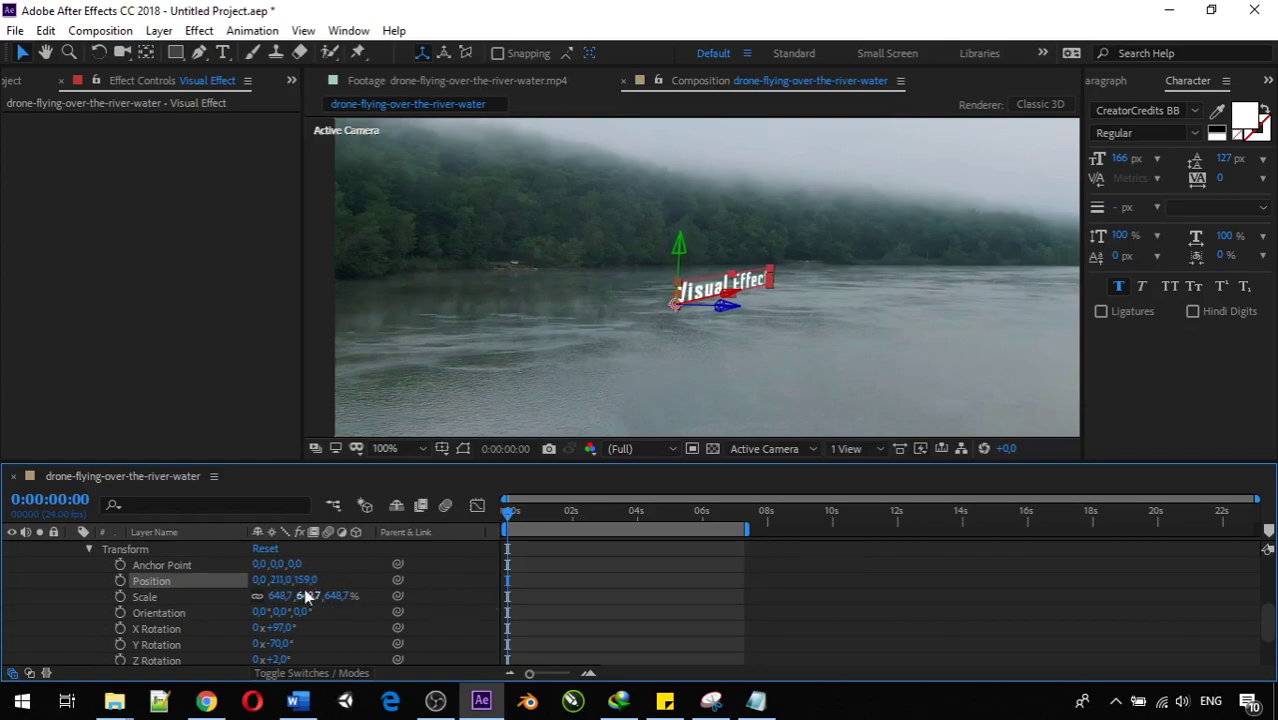
pyautogui.moveTo(258, 580); pyautogui.dragTo(514, 717)
pyautogui.moveTo(312, 580); pyautogui.dragTo(1276, 584)
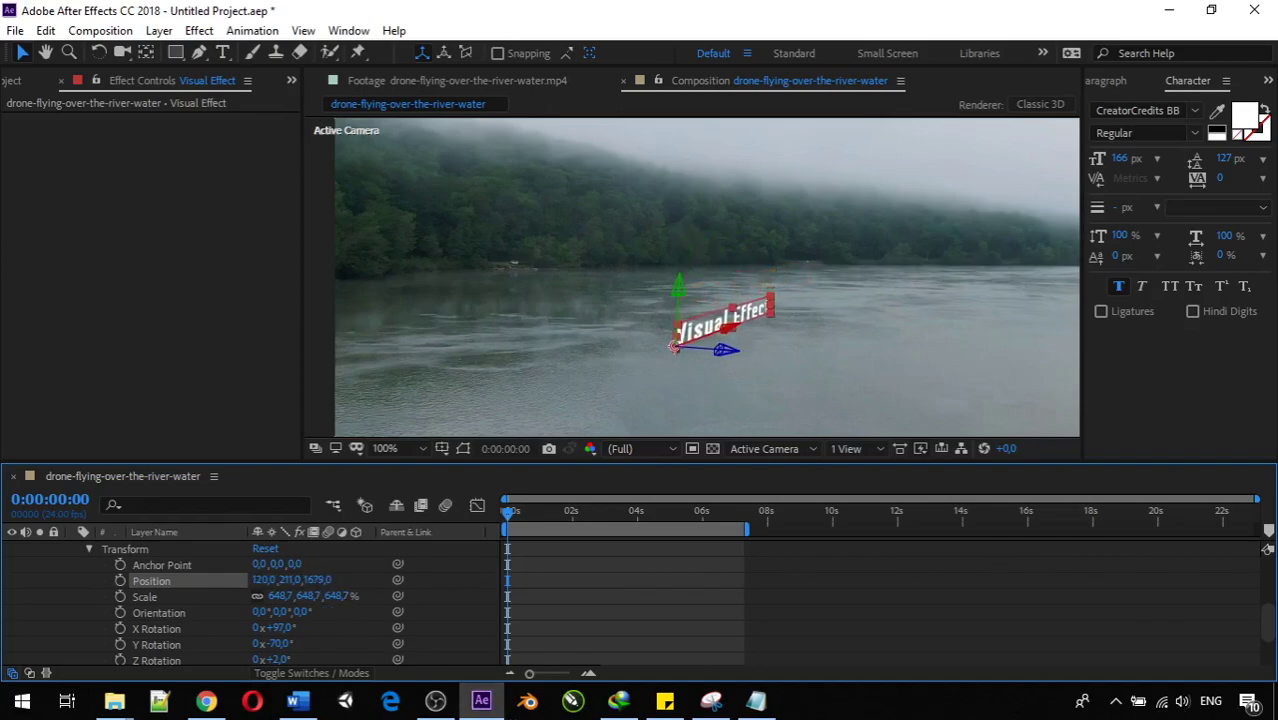
pyautogui.scroll(-3, 764, 371)
pyautogui.scroll(3, 764, 376)
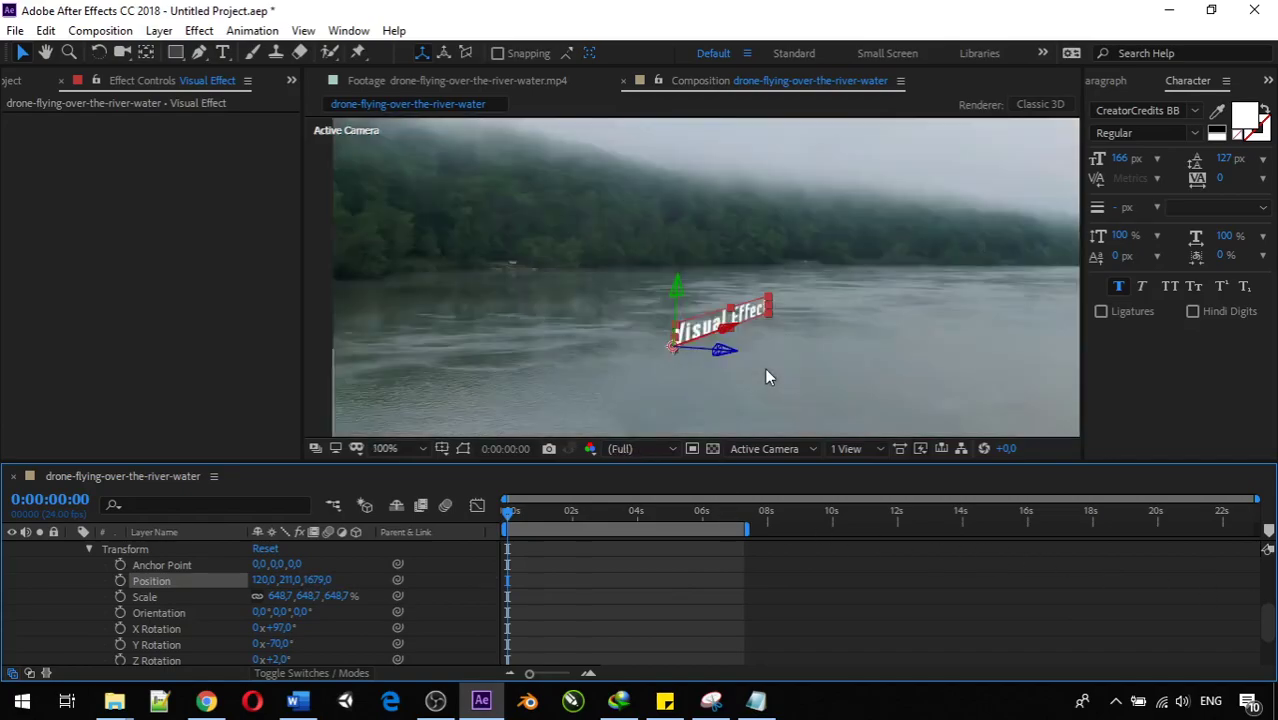
# Scale the Visual Effect text up uniformly to about 3530.1%
pyautogui.click(770, 293)
pyautogui.click(770, 303)
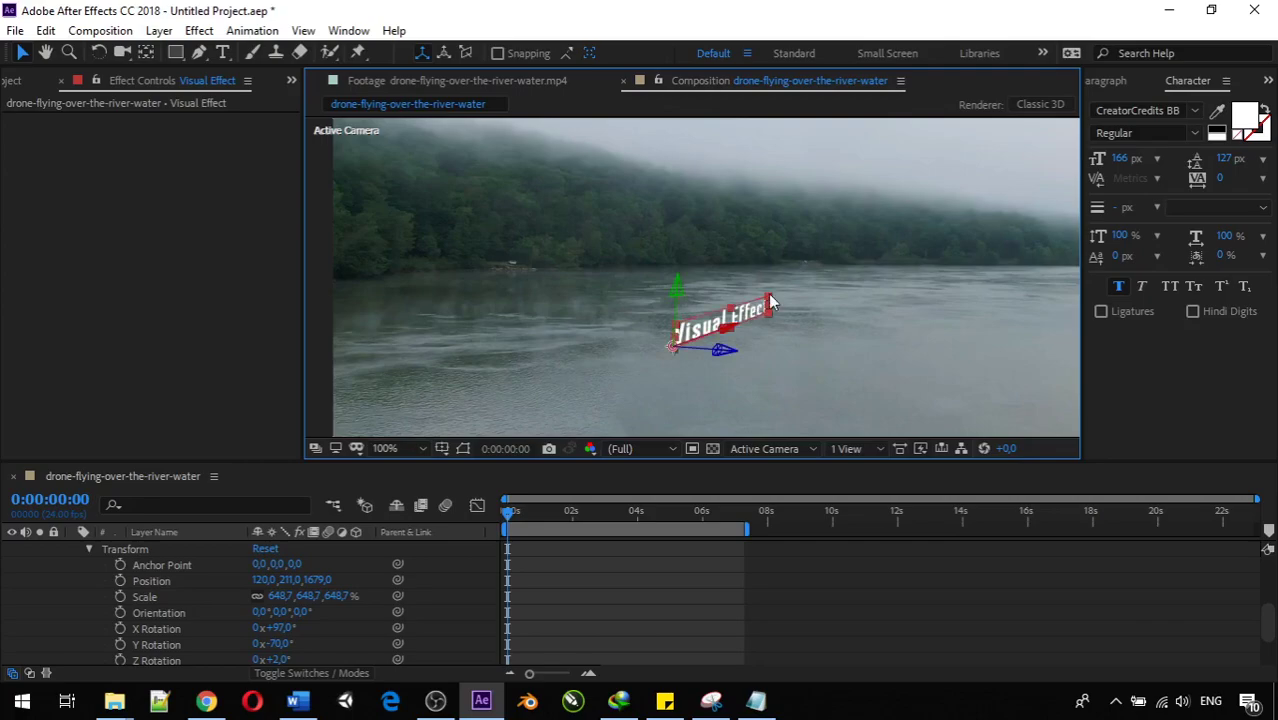
pyautogui.moveTo(770, 303); pyautogui.dragTo(890, 229)
pyautogui.scroll(-4, 857, 268)
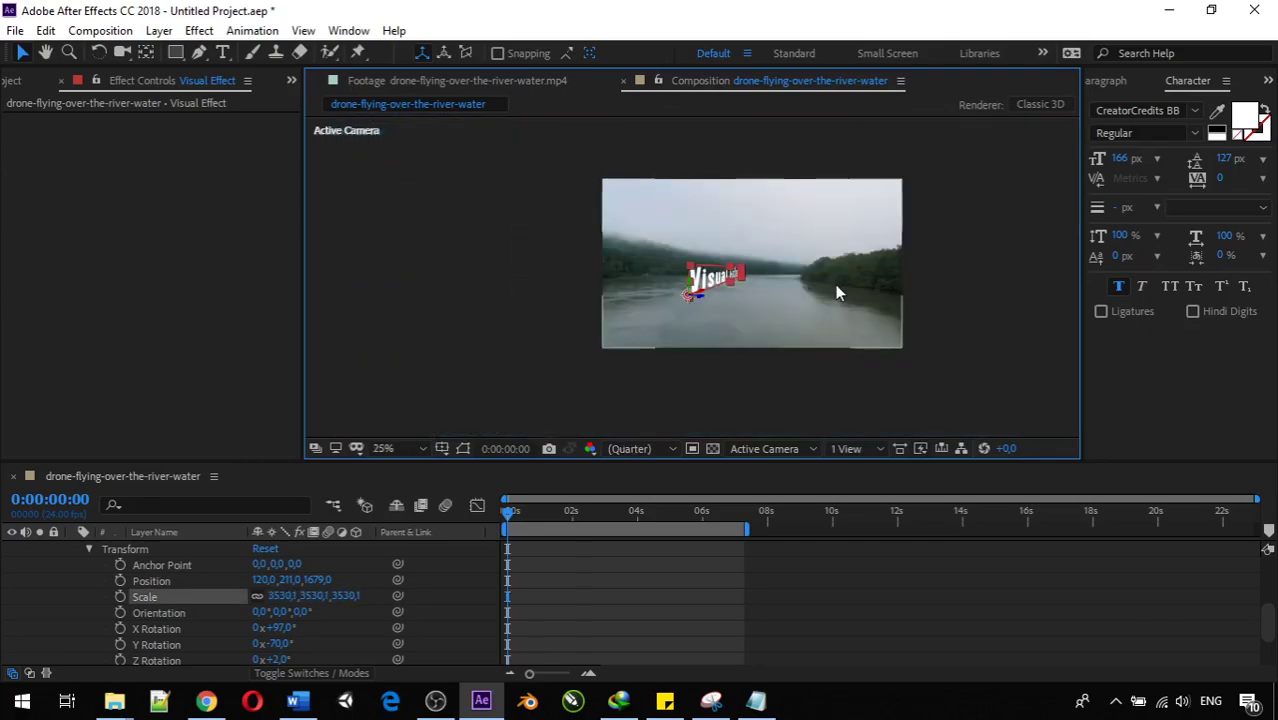
# Preview the composition from the start with the whole frame fitted in the viewer, and stop at 0:00:01:16
pyautogui.click(519, 309)
pyautogui.press('space')
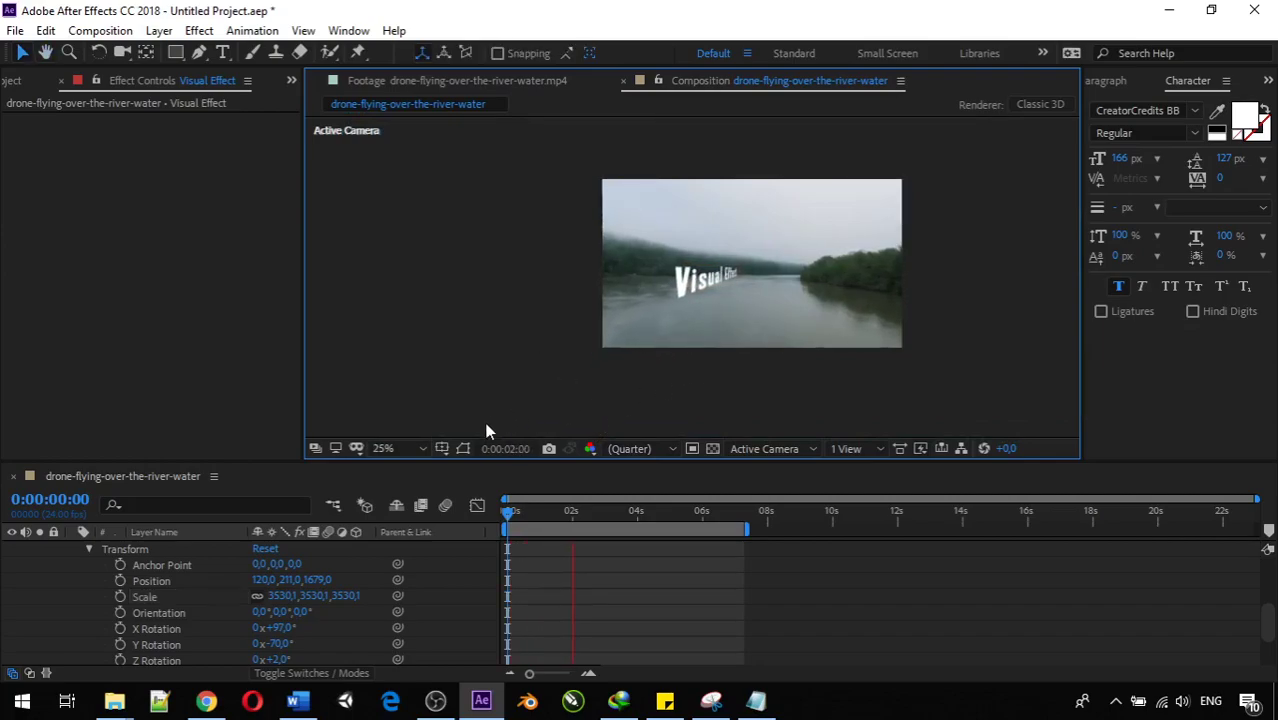
pyautogui.click(422, 448)
pyautogui.click(418, 132)
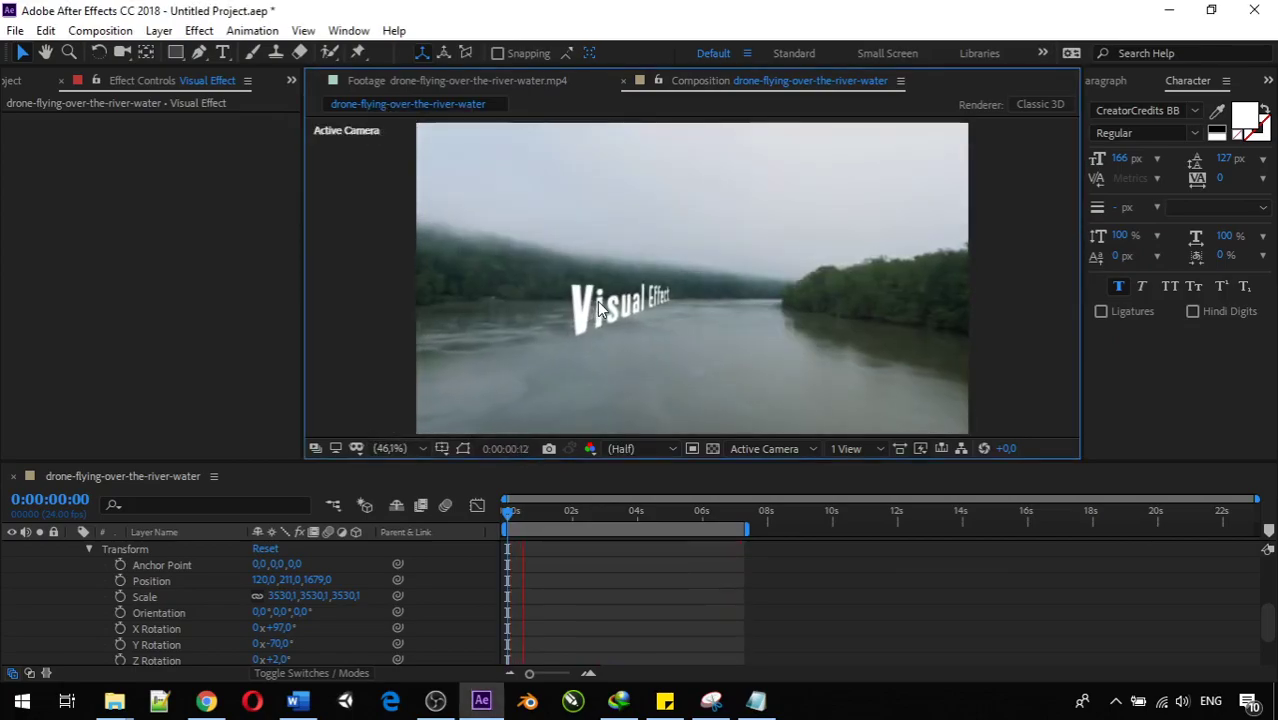
pyautogui.click(572, 347)
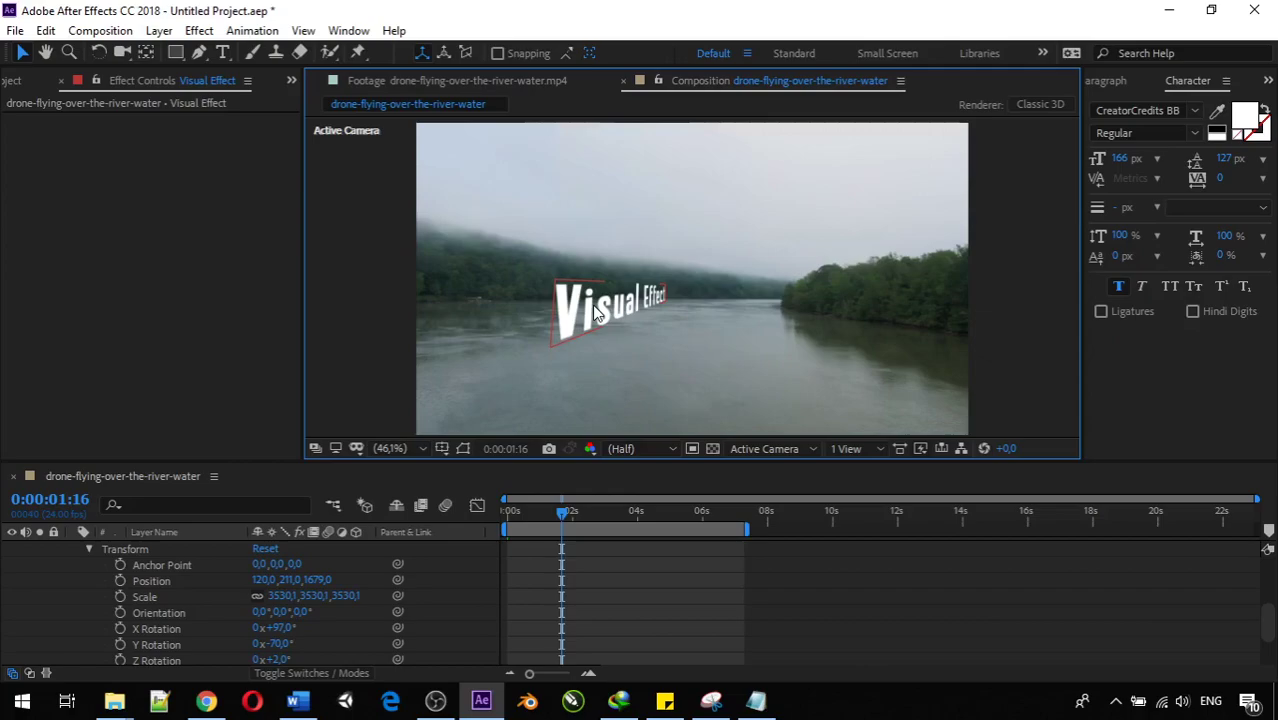
# Select the Visual Effect text and turn it to face the camera with a Y Rotation of 9°
pyautogui.click(654, 294)
pyautogui.moveTo(281, 628)
pyautogui.mouseDown()
pyautogui.moveTo(308, 636)
pyautogui.moveTo(290, 627)
pyautogui.moveTo(282, 642)
pyautogui.moveTo(293, 643)
pyautogui.mouseUp()
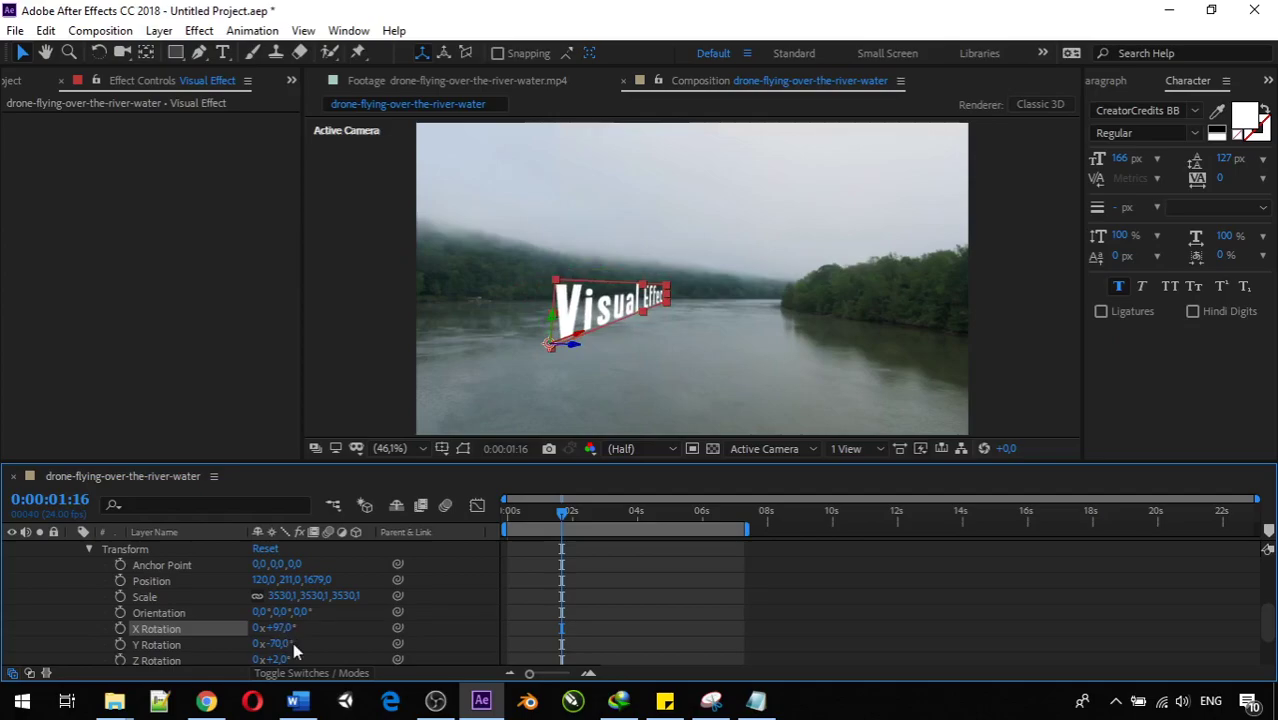
pyautogui.click(283, 630)
pyautogui.press('Return')
pyautogui.click(279, 644)
pyautogui.write('-79')
pyautogui.press('Return')
pyautogui.moveTo(247, 648); pyautogui.dragTo(361, 652)
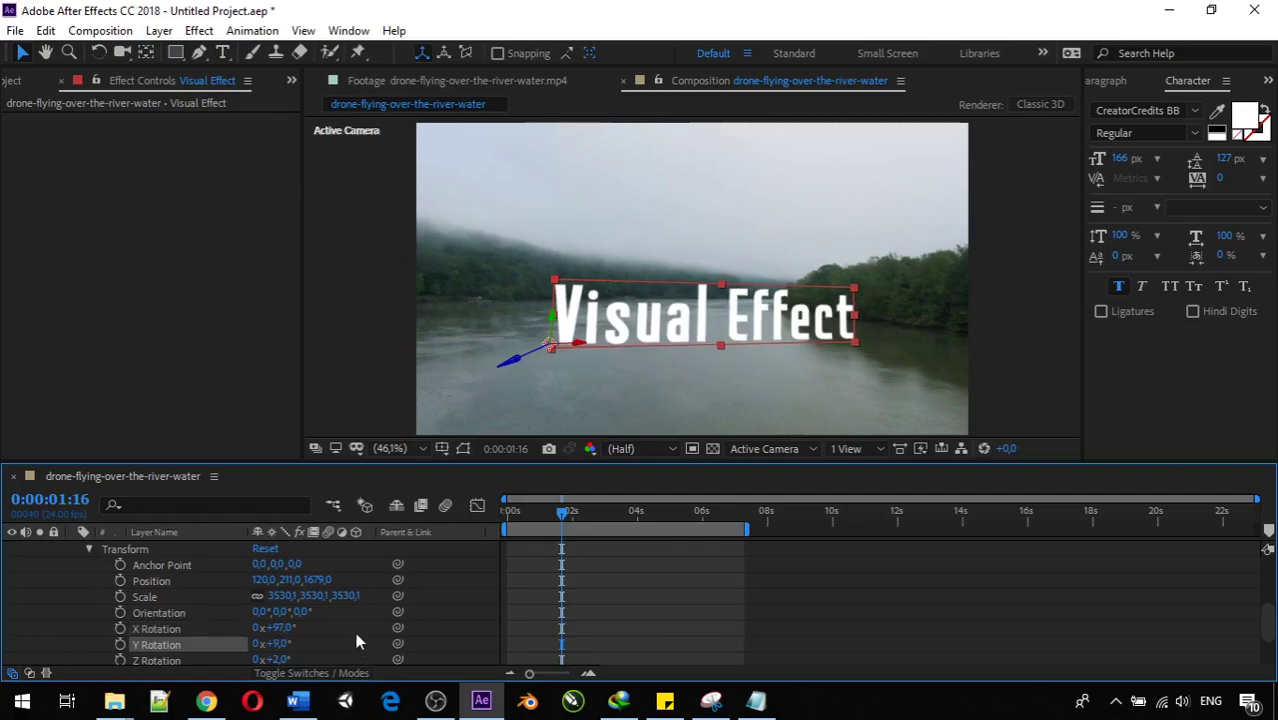
# Return to the first frame and preview how the reoriented text follows the river footage, stopping at 0:00:01:14
pyautogui.scroll(-2, 647, 418)
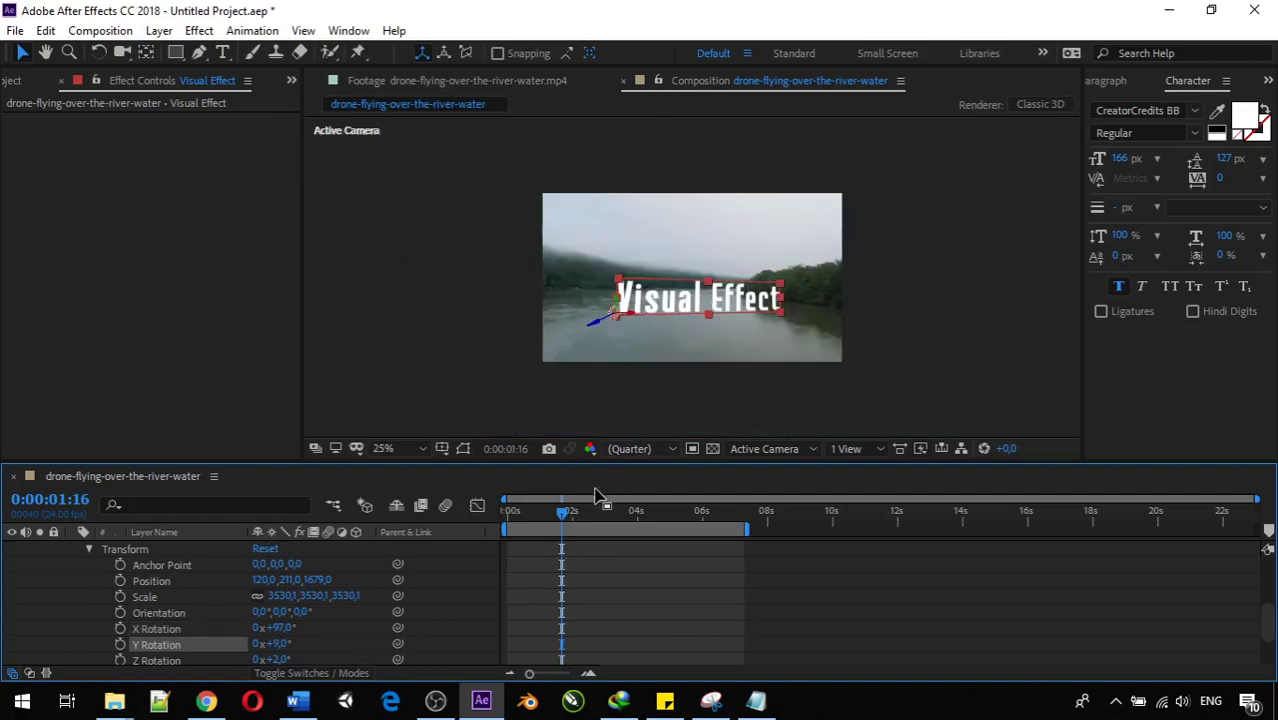
pyautogui.moveTo(565, 517); pyautogui.dragTo(505, 520)
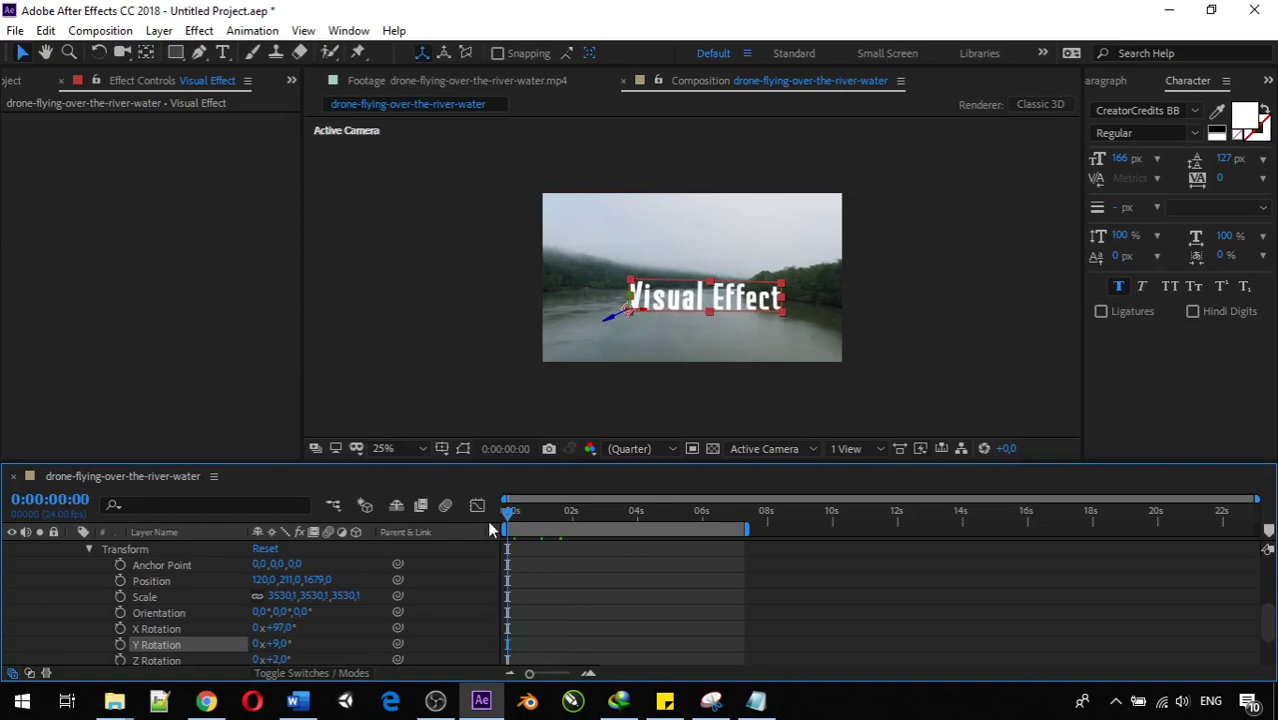
pyautogui.press('space')
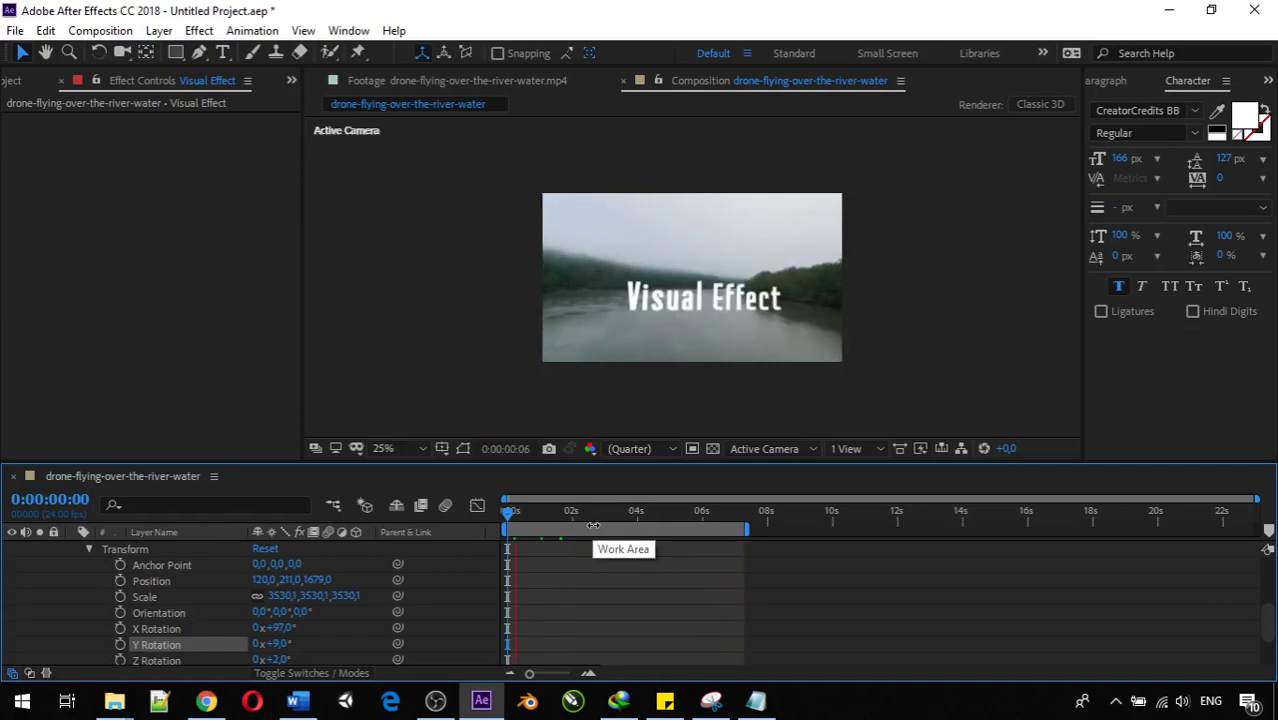
pyautogui.click(620, 300)
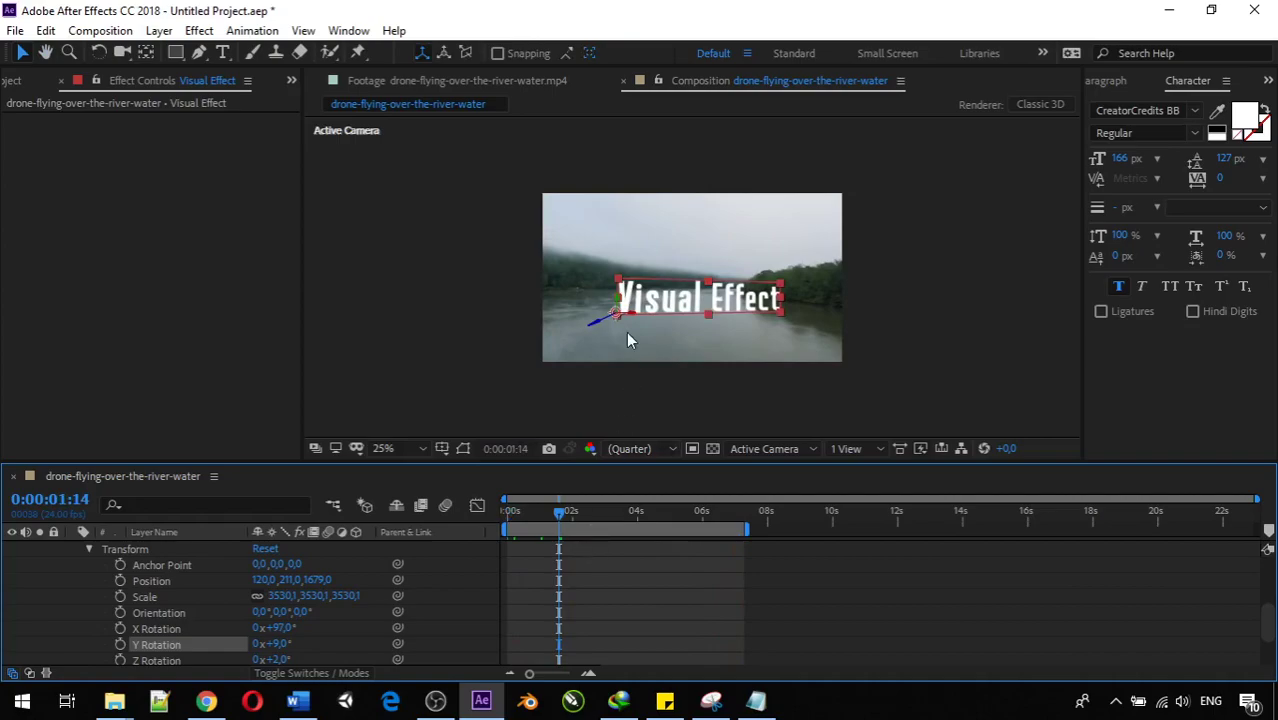
# Select the drone-flying-over-the-river-water footage layer instead of the Visual Effect text
pyautogui.press('.')
pyautogui.click(493, 320)
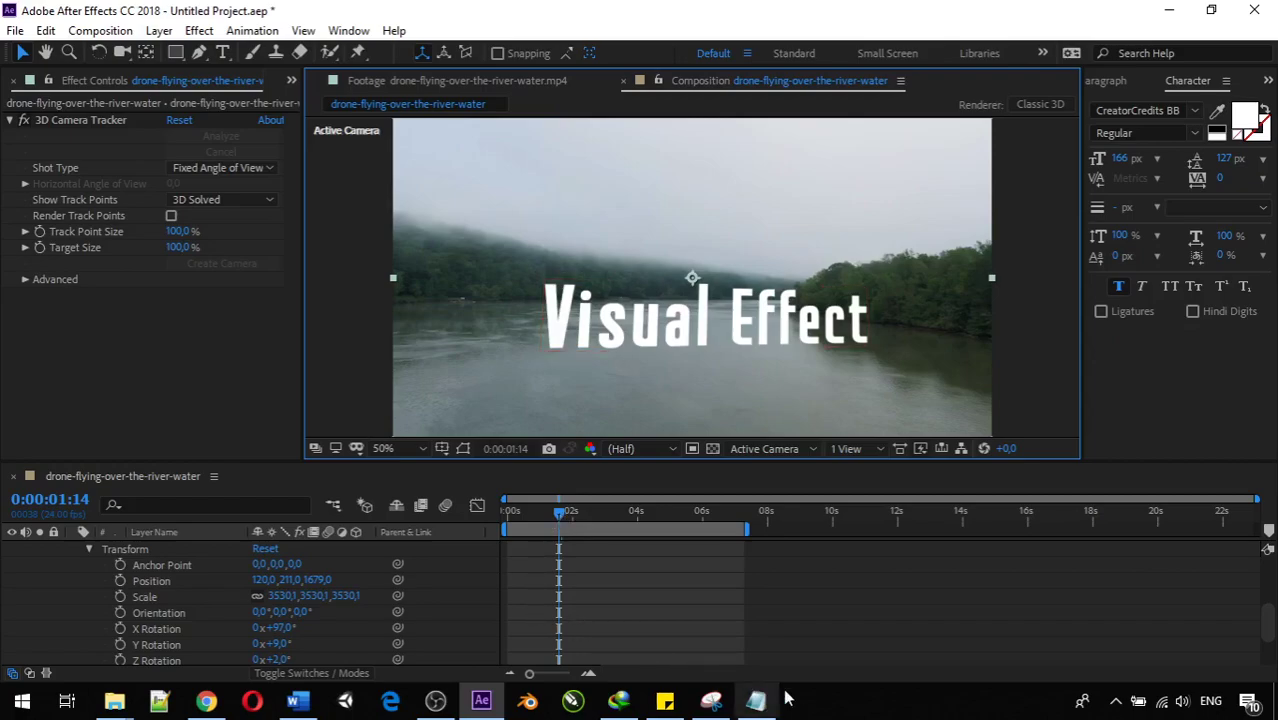
pyautogui.click(815, 705)
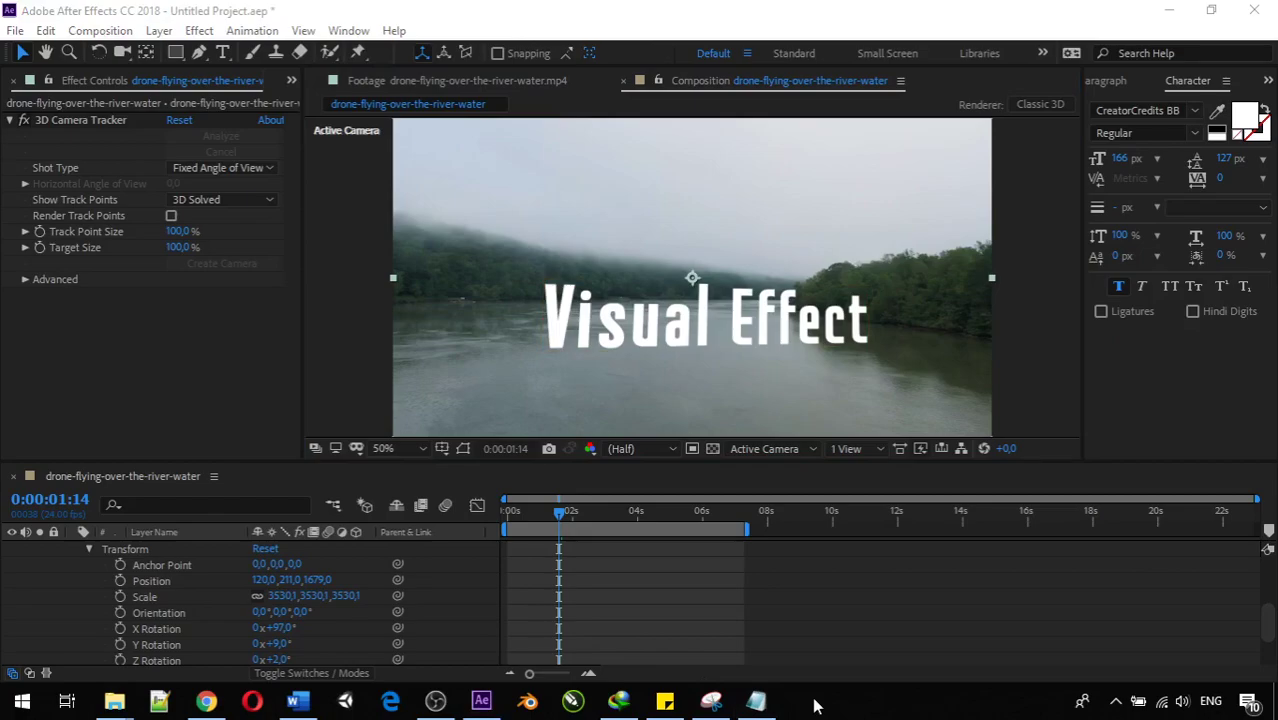
pyautogui.moveTo(758, 700)
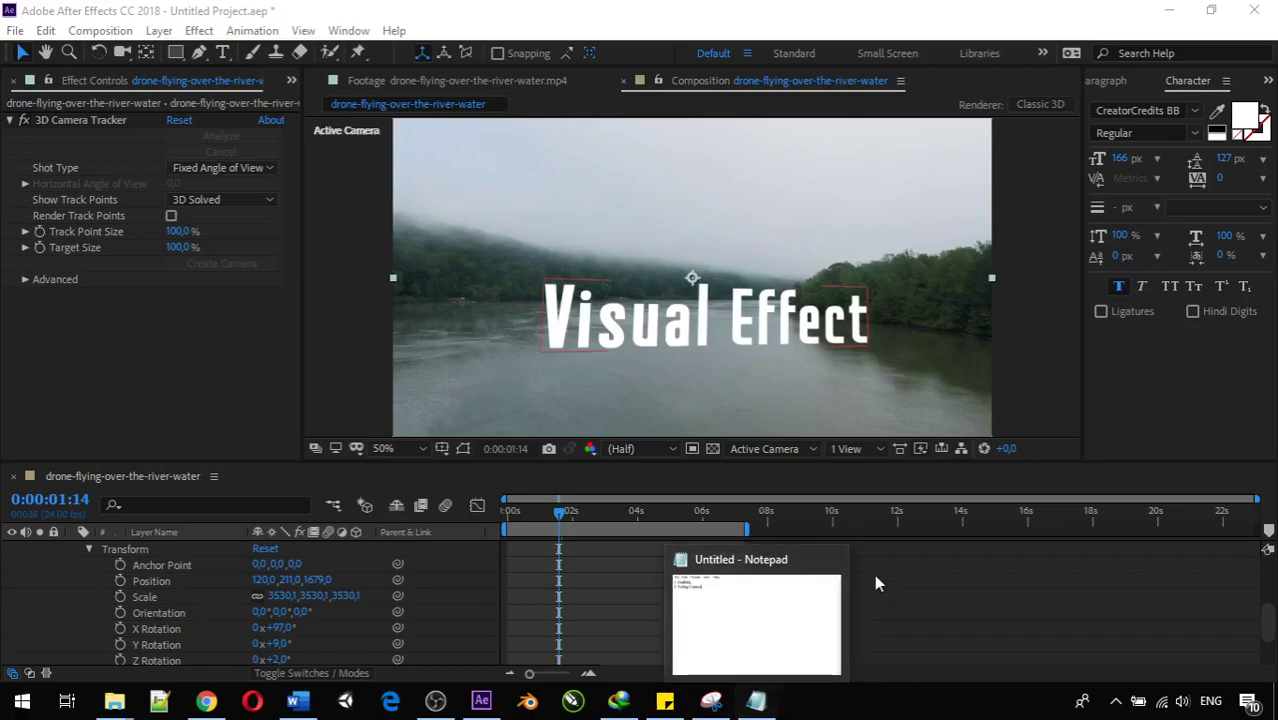